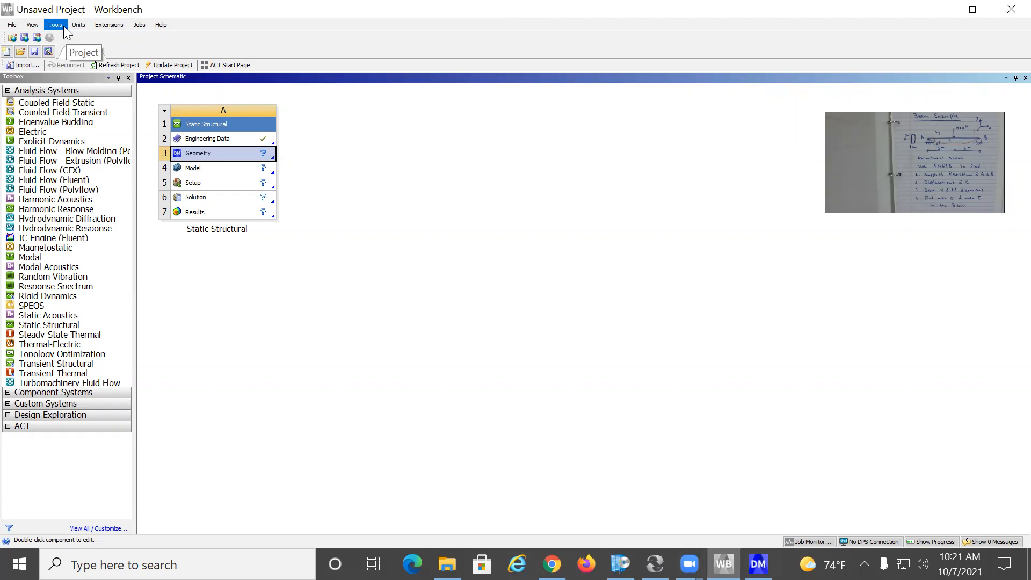
Set the first graphics background colour to white in the Workbench appearance options and save the change
click(55, 25)
click(72, 102)
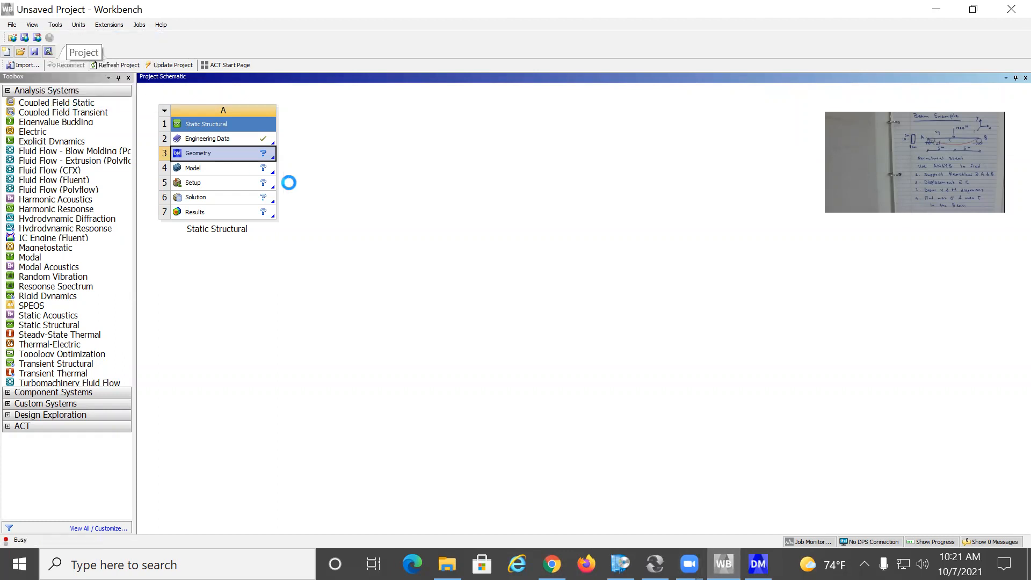
click(195, 110)
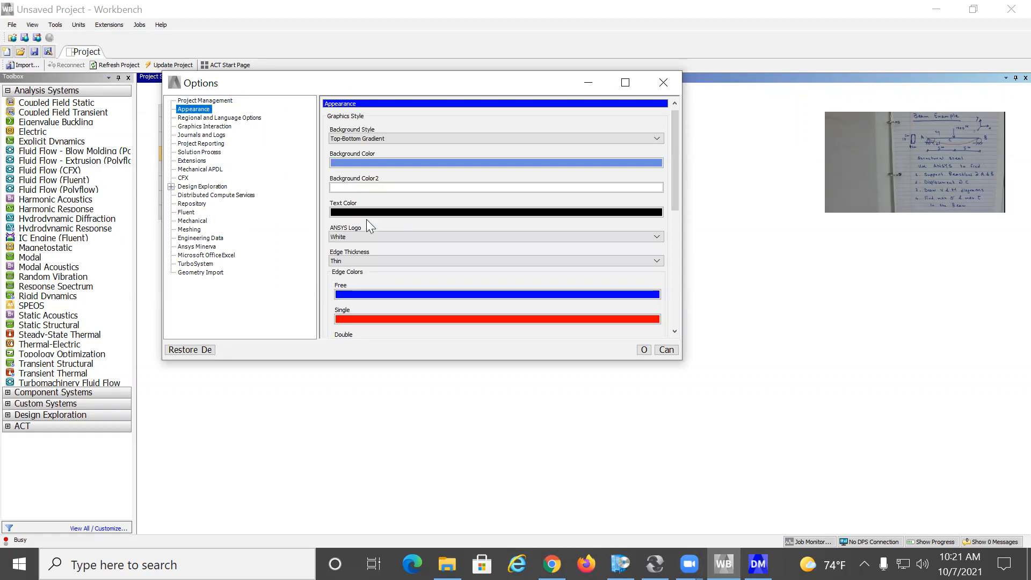
click(341, 163)
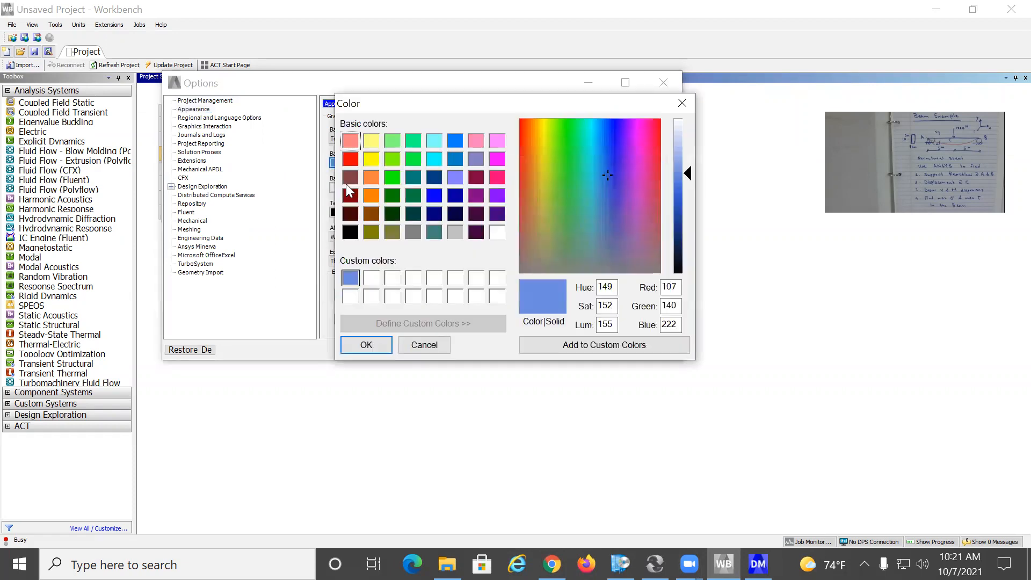
click(371, 278)
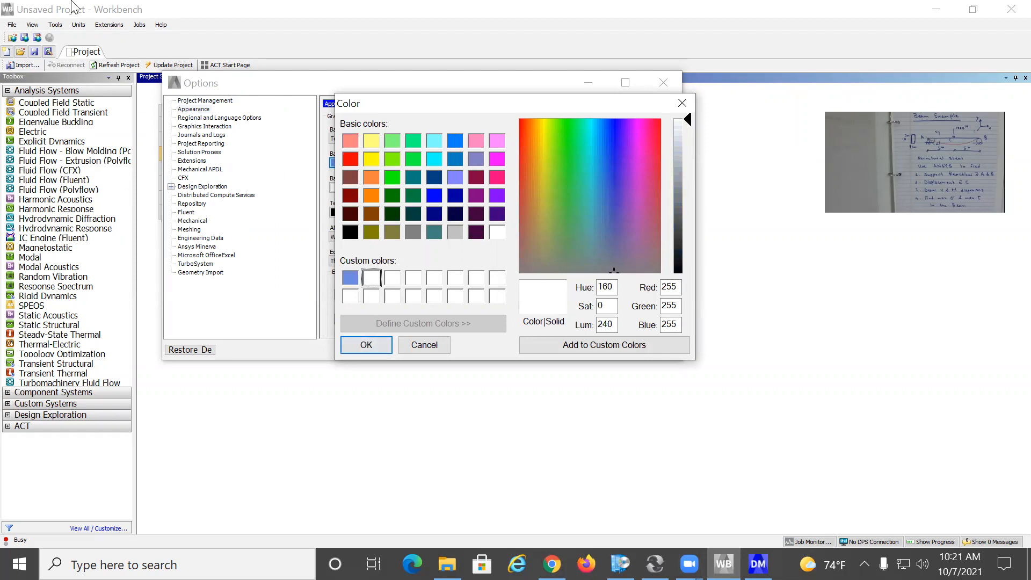
click(367, 345)
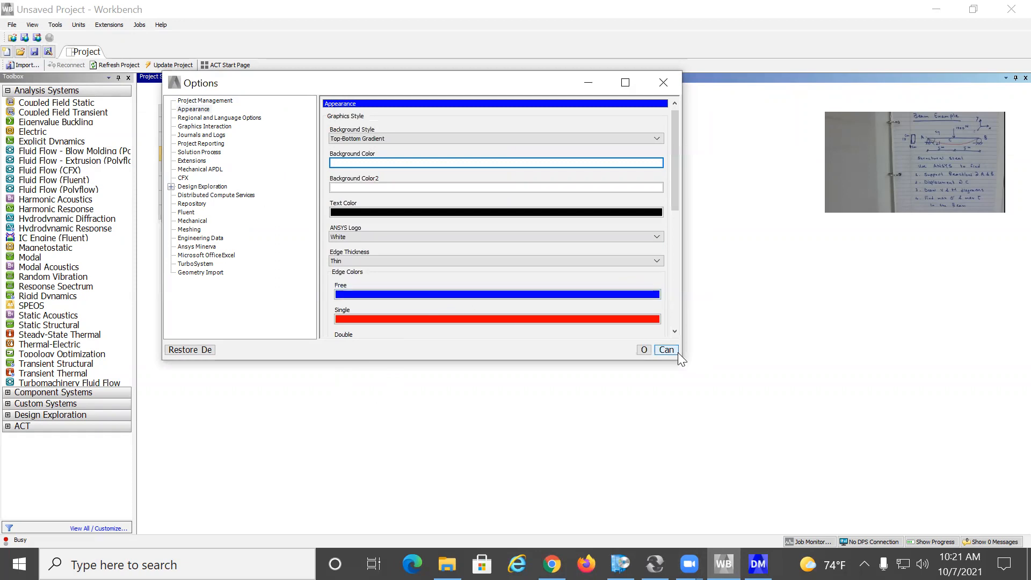
click(643, 350)
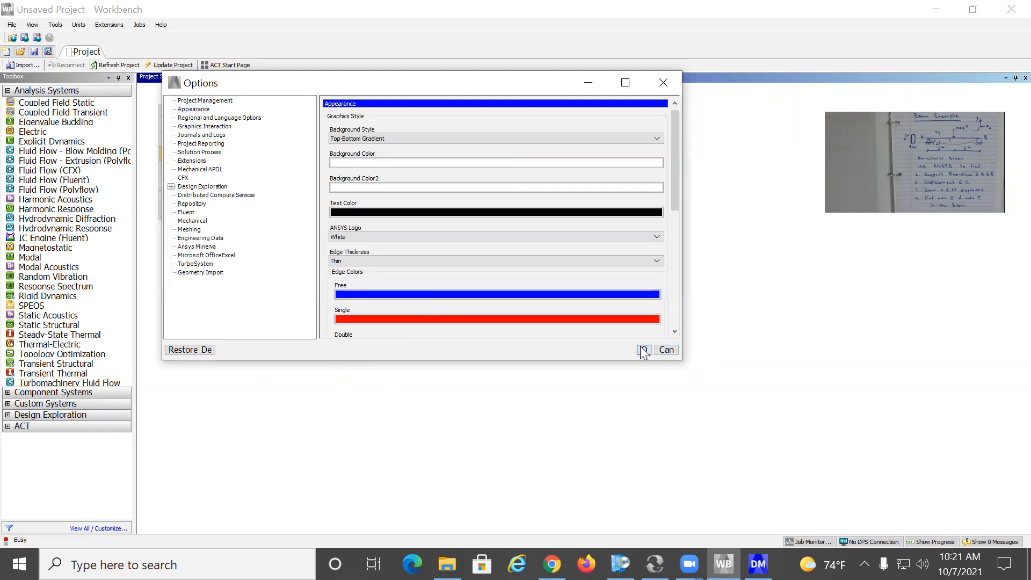
Review the graphics background colour settings in the Workbench appearance options
click(56, 24)
click(78, 100)
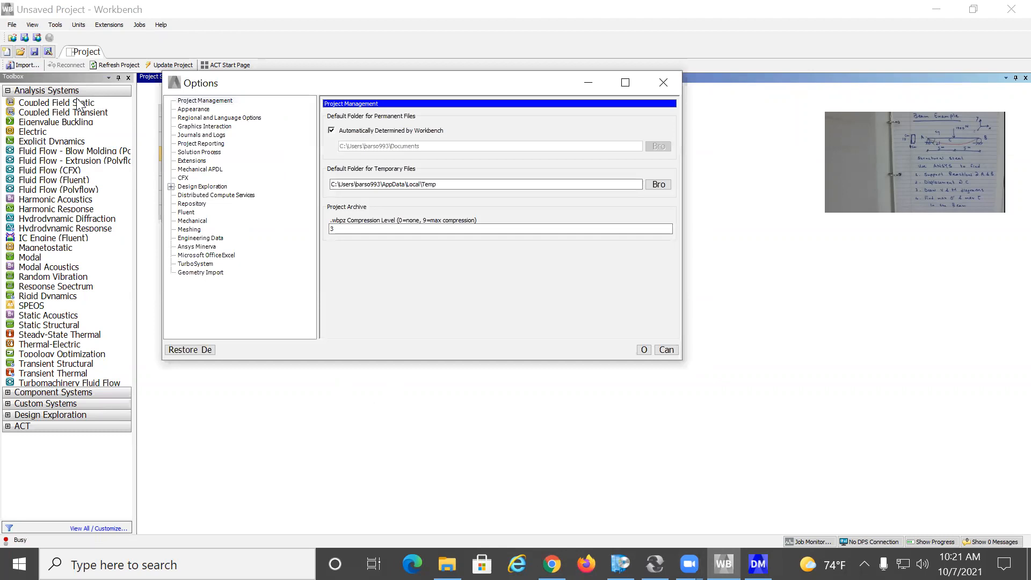
click(194, 109)
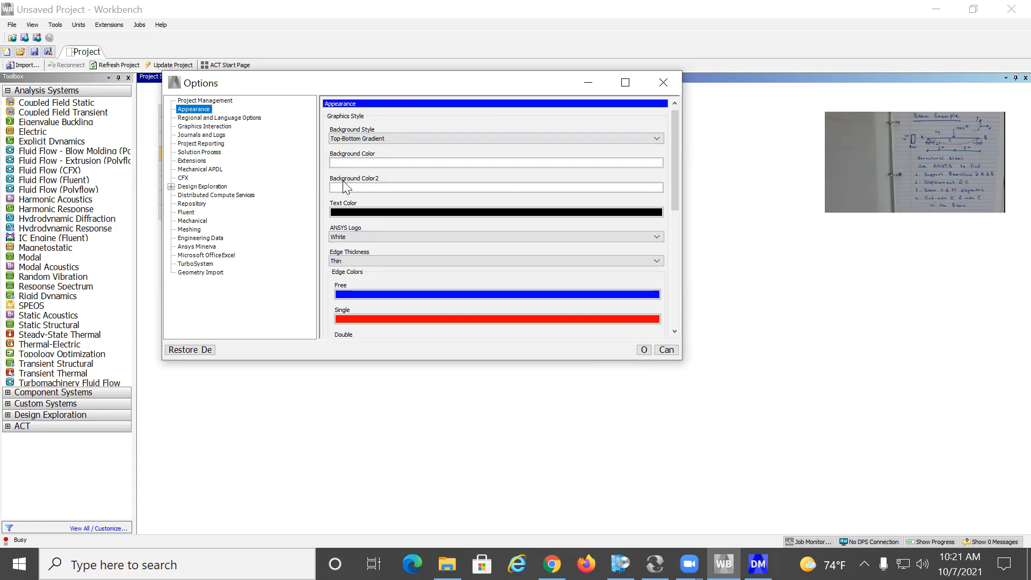
click(643, 350)
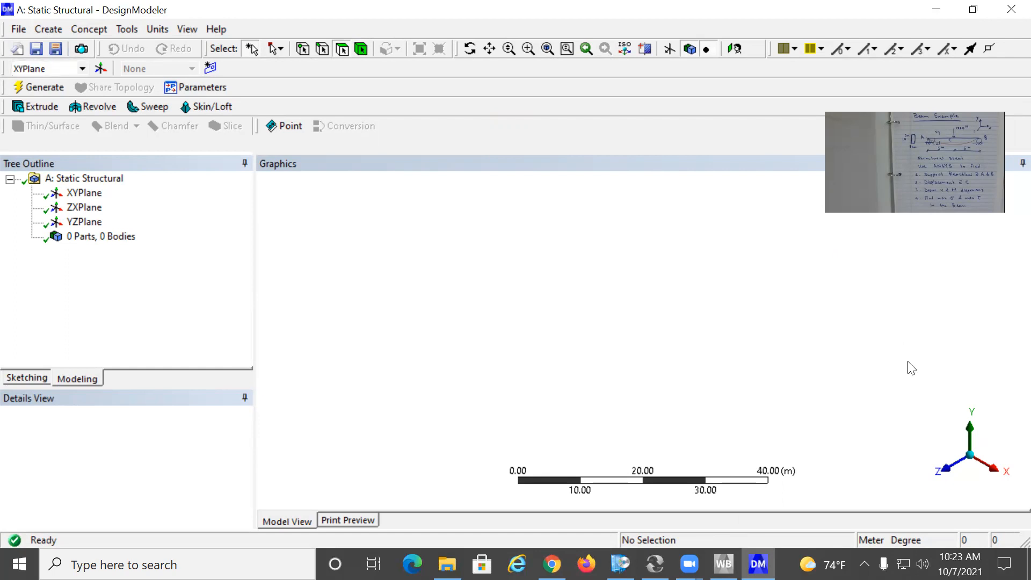
Turn on the plane display and generate a construction point at the origin using the Manual Input definition
click(953, 465)
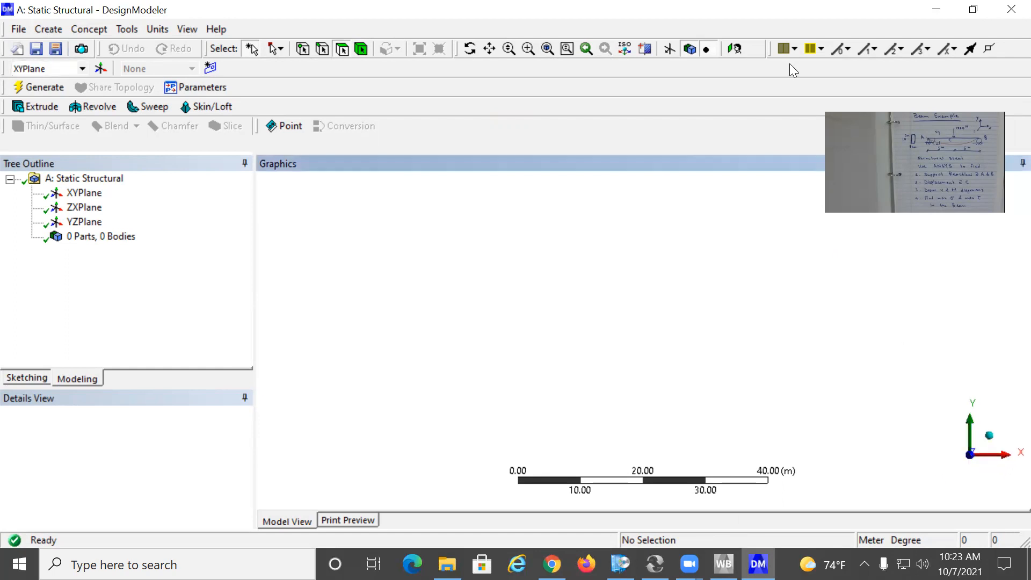
click(666, 50)
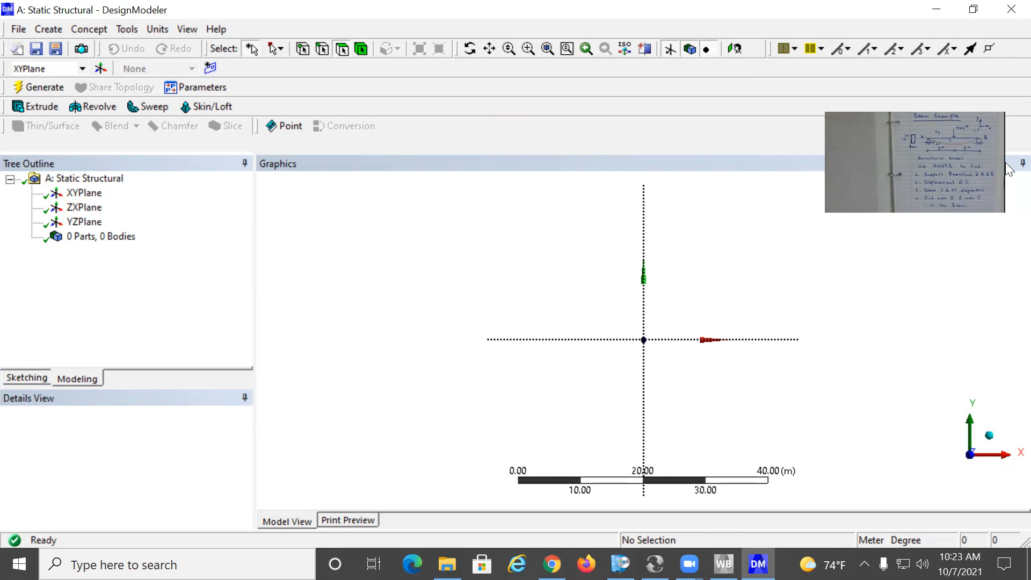
click(48, 30)
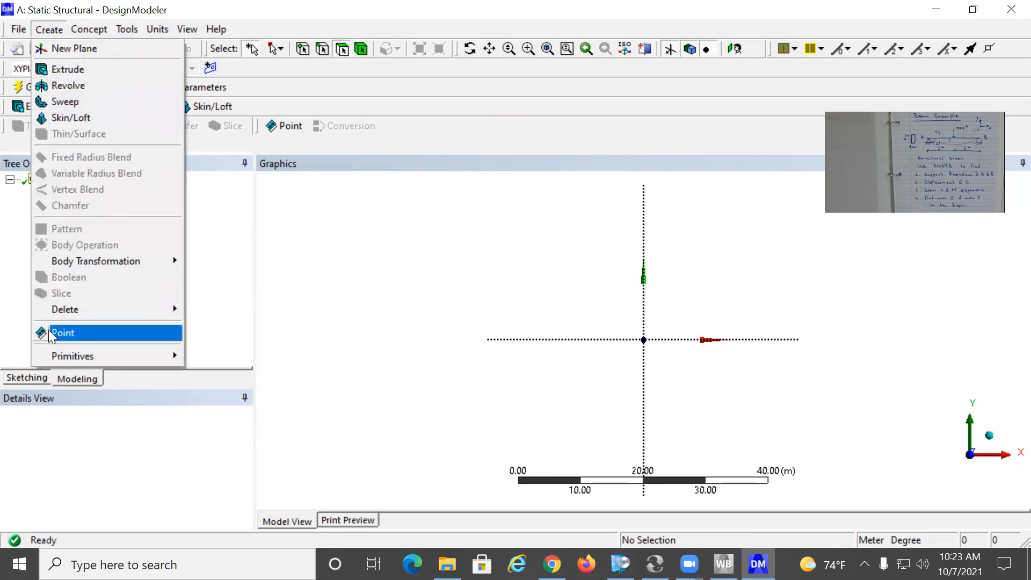
click(61, 332)
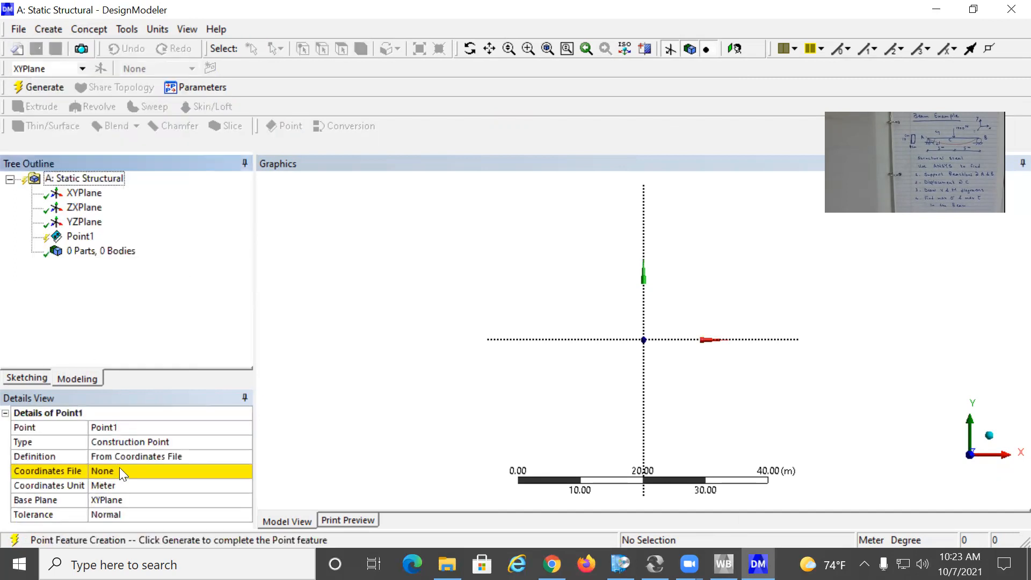
click(122, 454)
click(245, 456)
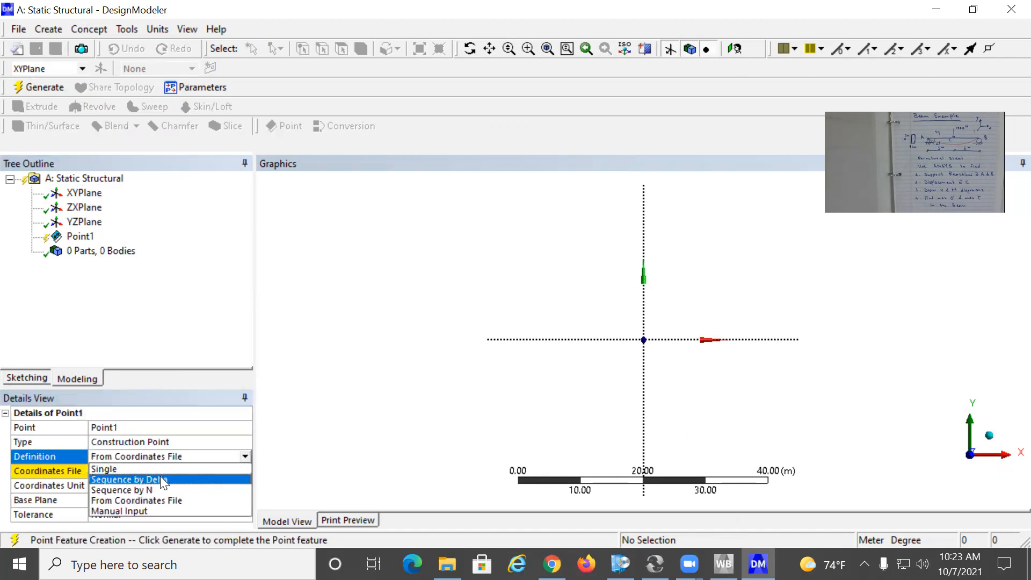
click(155, 510)
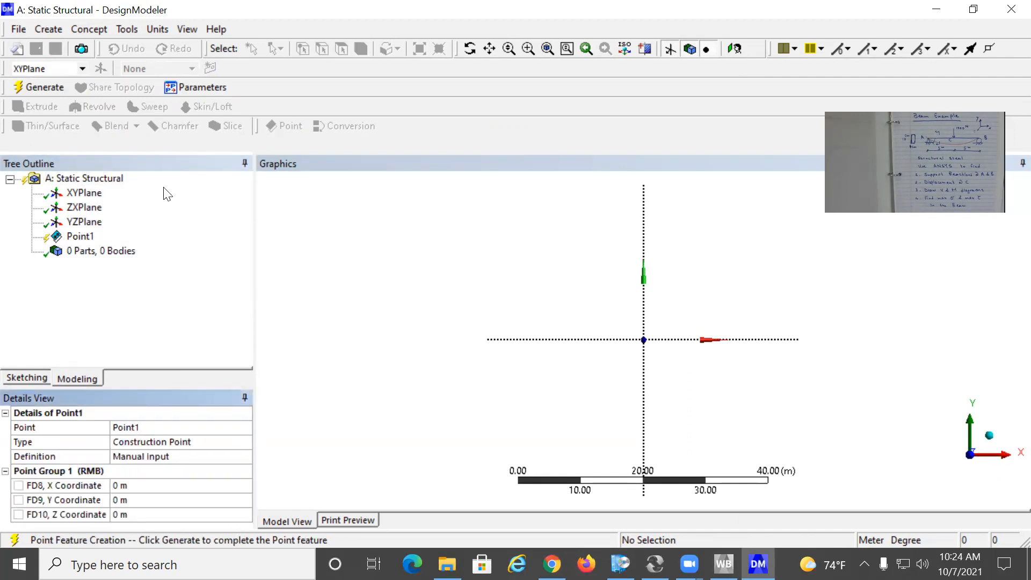
click(43, 91)
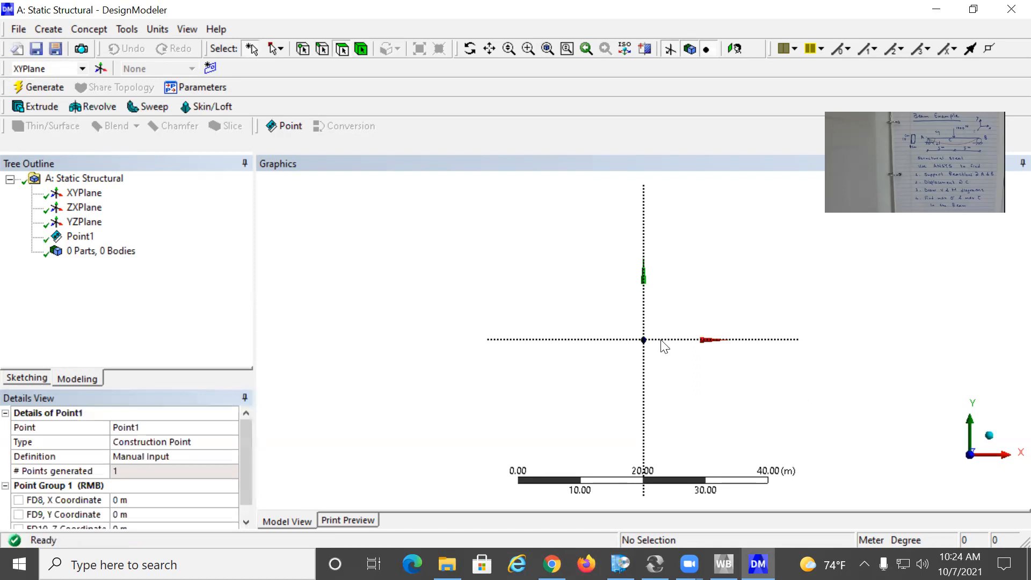
Generate a second construction point by Manual Input with its X coordinate set to 5 m
right_drag(621, 316, 844, 371)
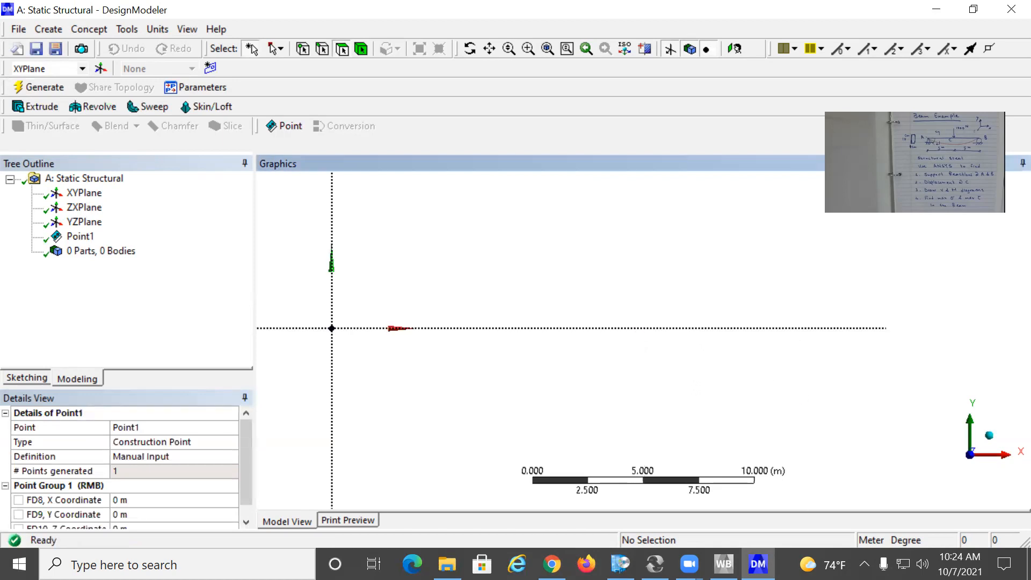
click(48, 29)
click(75, 329)
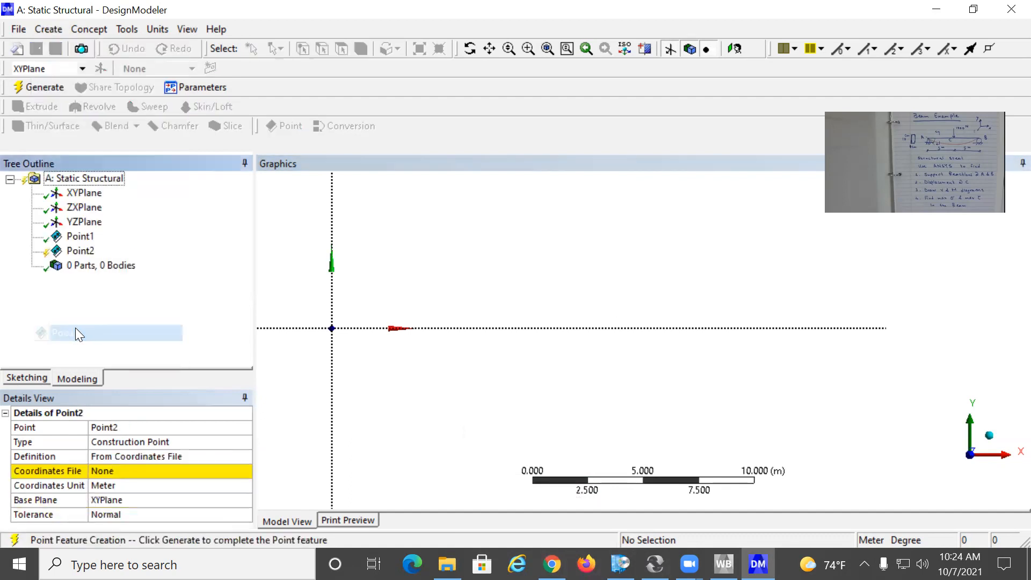
click(105, 456)
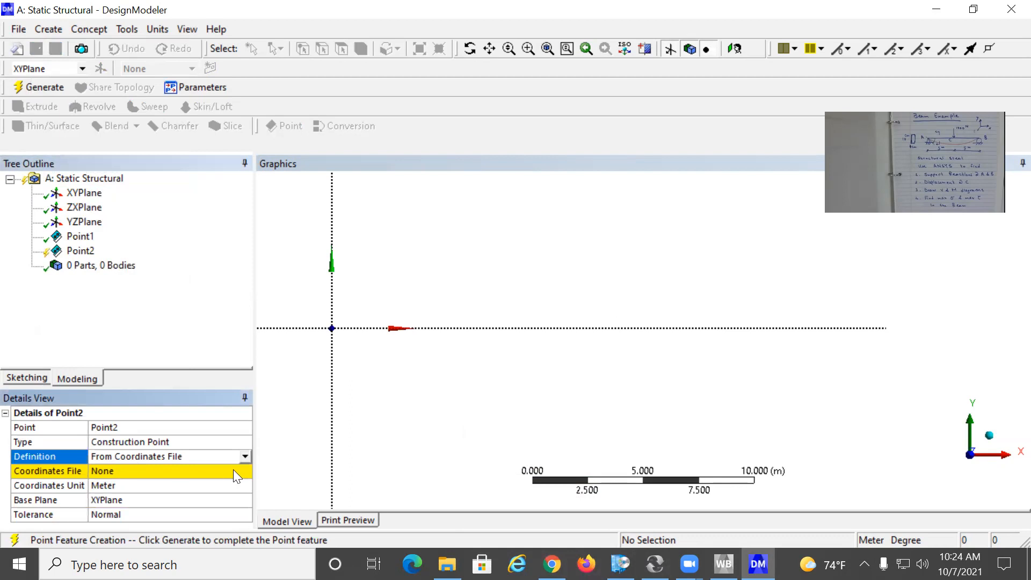
click(245, 456)
click(139, 514)
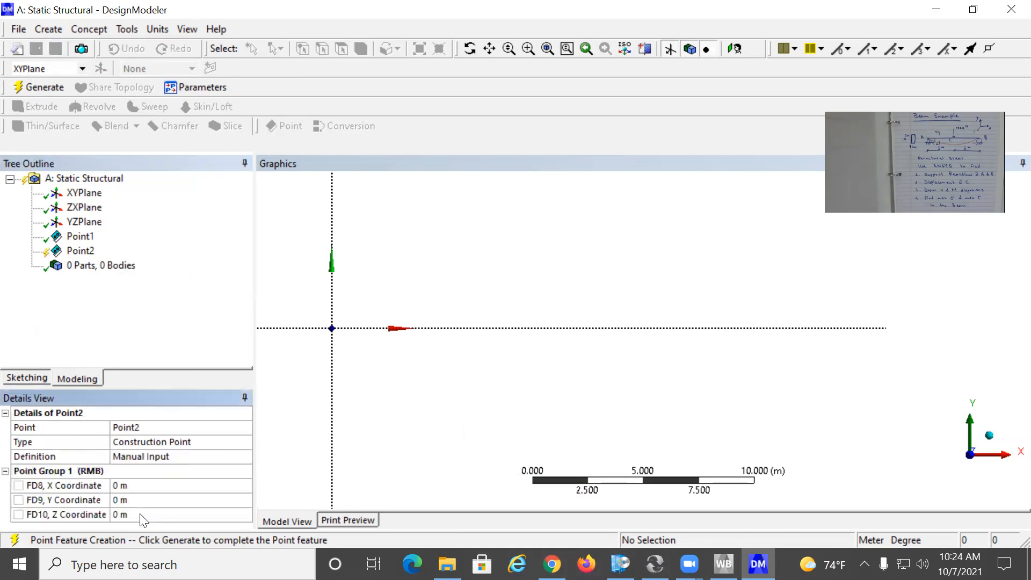
click(130, 486)
text(5)
key(Return)
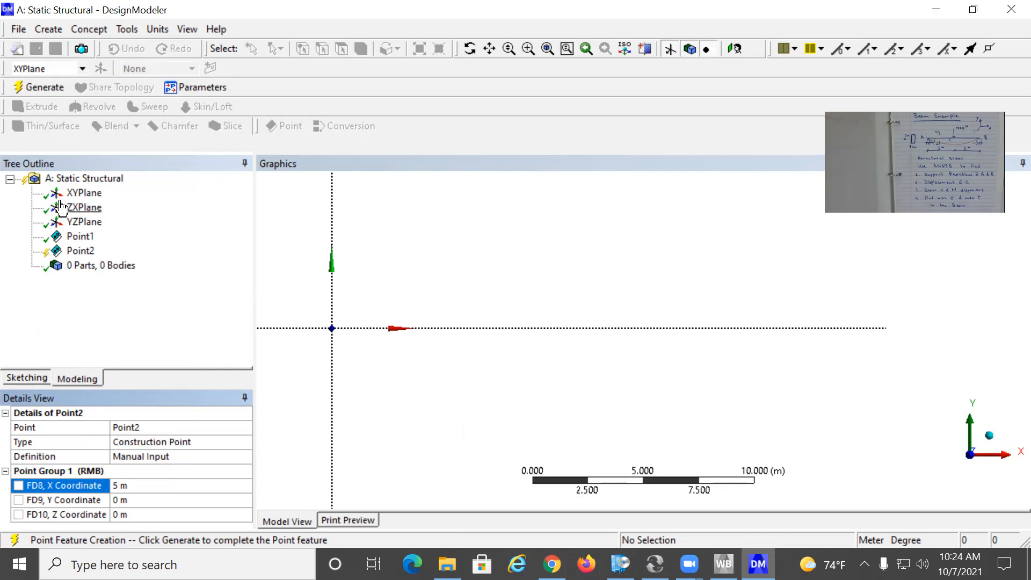
key(F5)
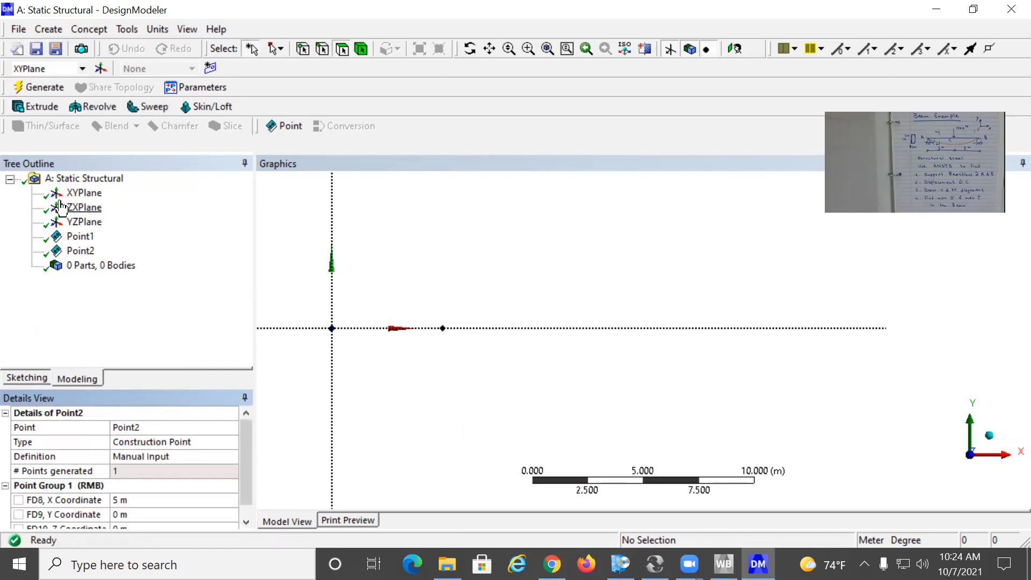
Generate a third construction point by Manual Input with its X coordinate set to 10 m
click(57, 28)
click(63, 332)
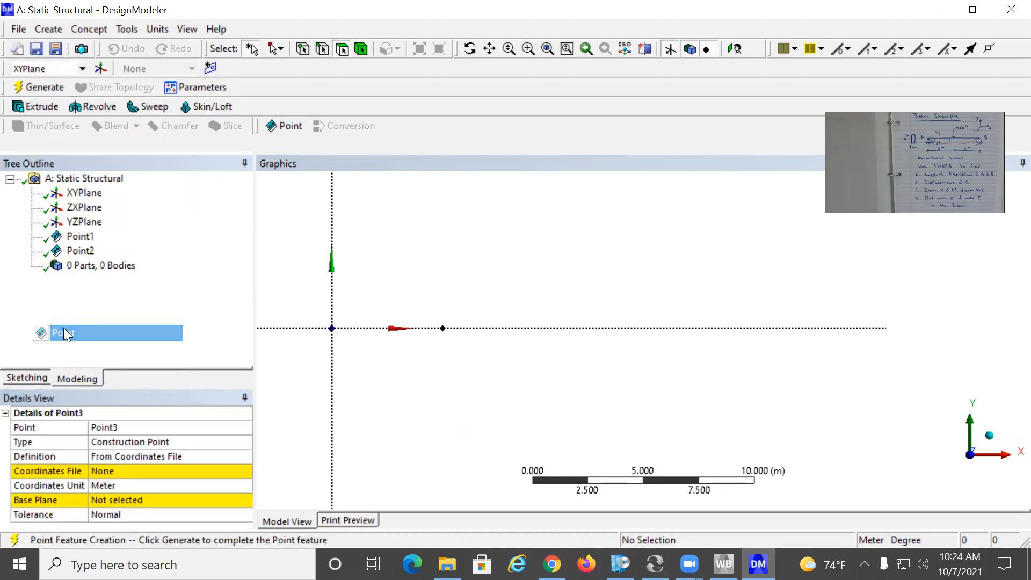
click(138, 456)
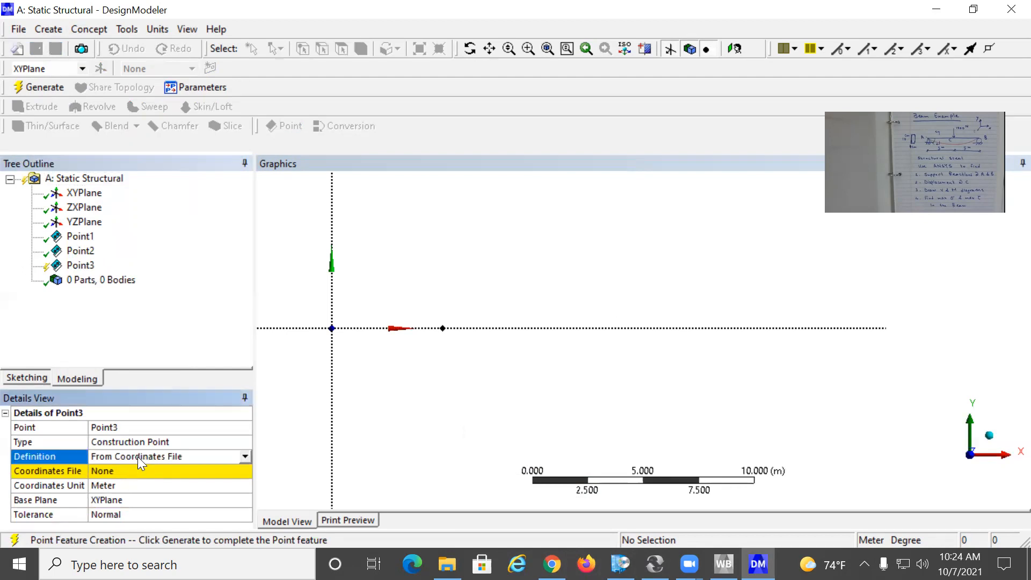
click(241, 459)
click(157, 508)
click(139, 486)
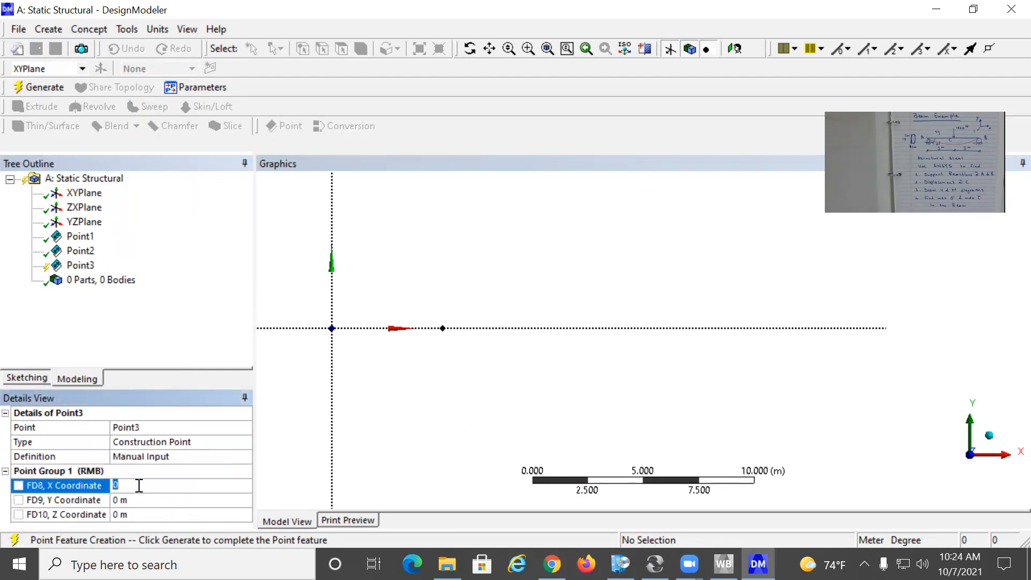
text(10)
click(359, 467)
key(F5)
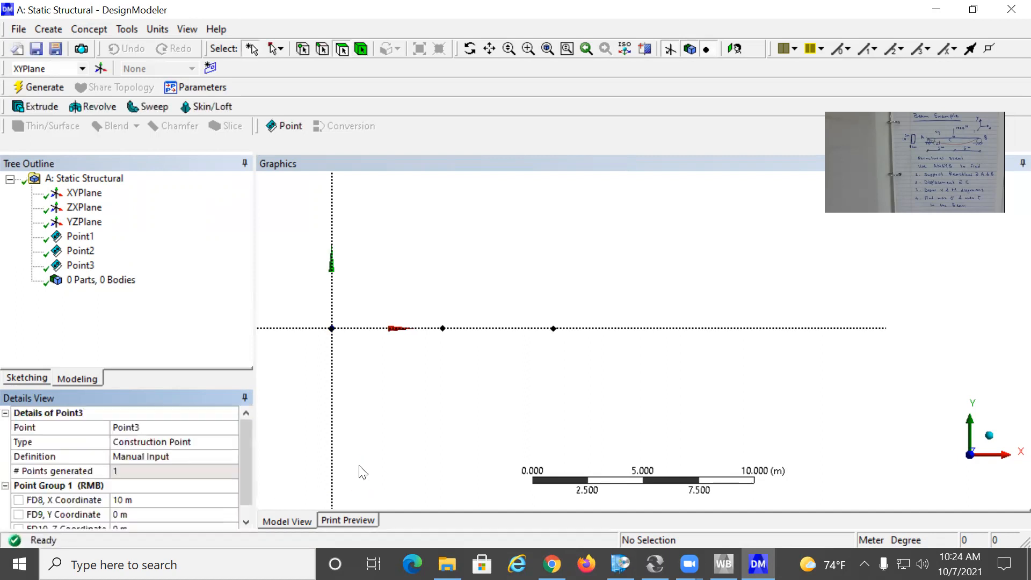
Generate a line from points between the origin point and the middle construction point, with the Add Material operation
drag(526, 320, 318, 301)
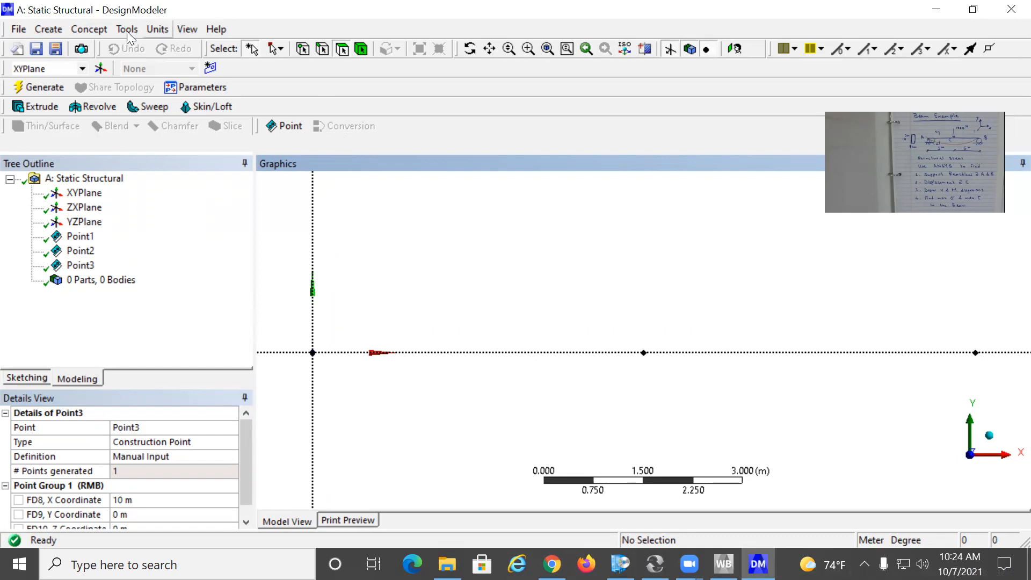
click(87, 31)
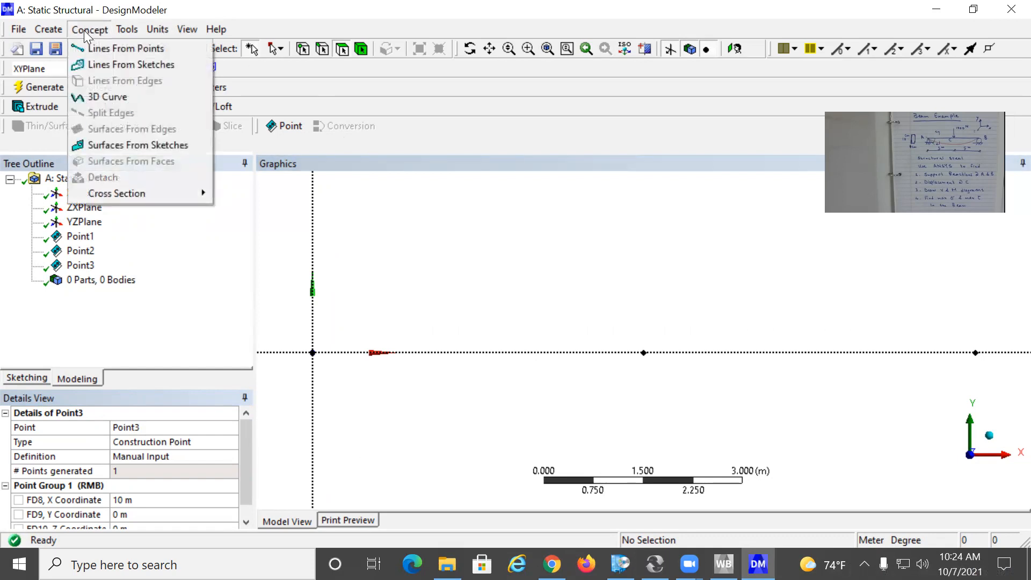
click(97, 49)
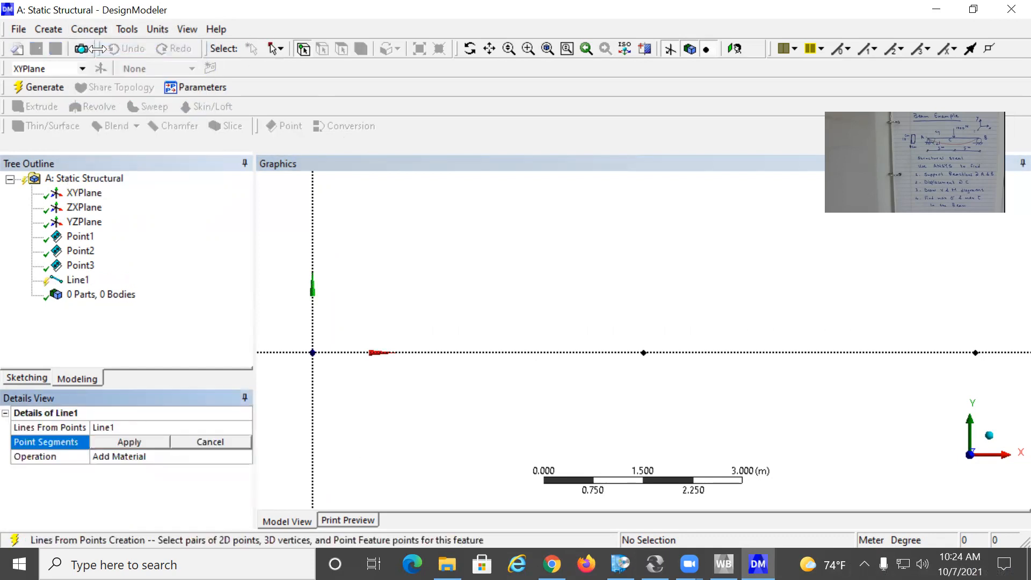
click(313, 353)
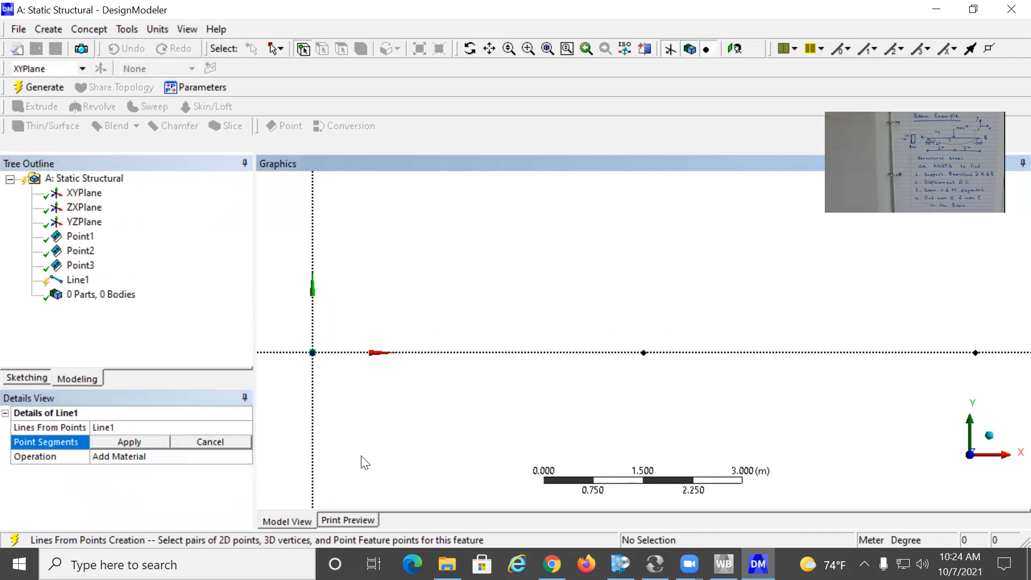
click(643, 353)
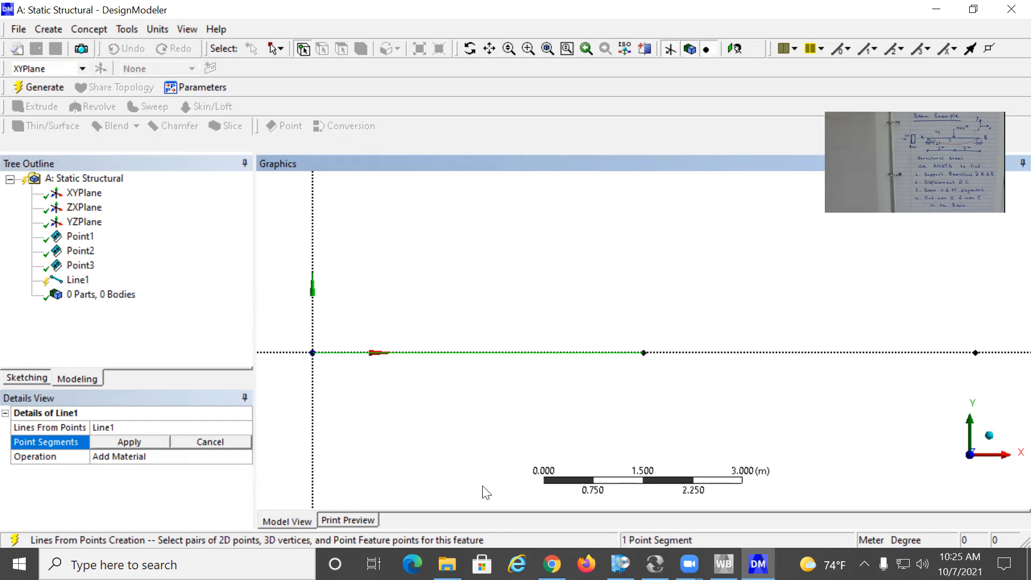
click(141, 440)
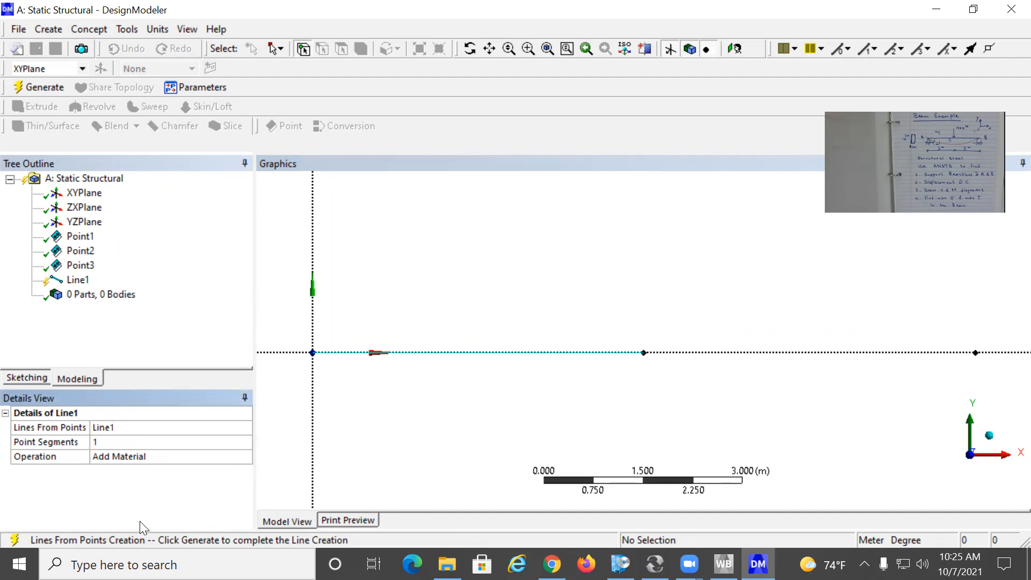
click(40, 89)
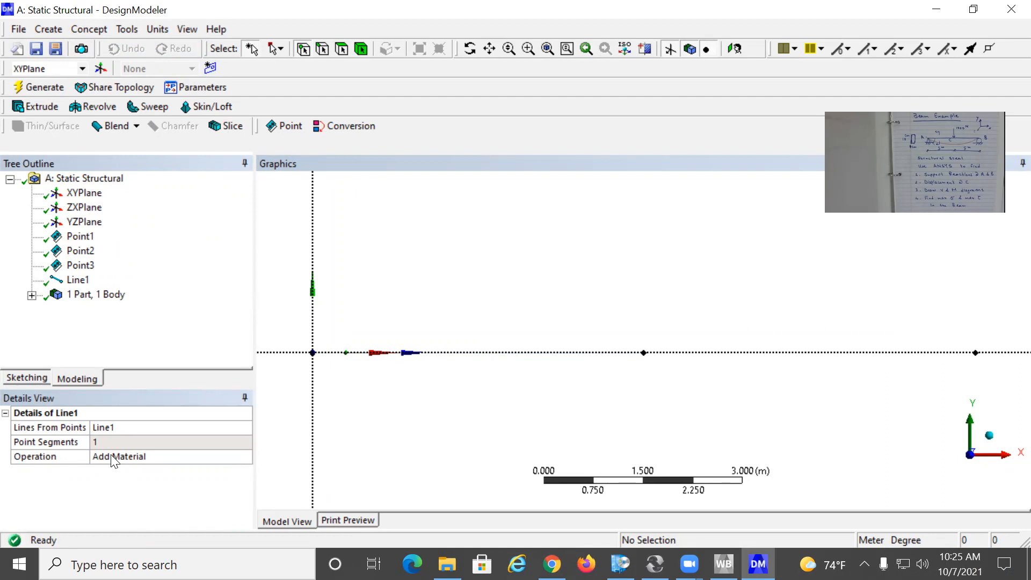
Generate a second line from points between the middle and end construction points, with the Add Material operation
click(81, 30)
click(99, 46)
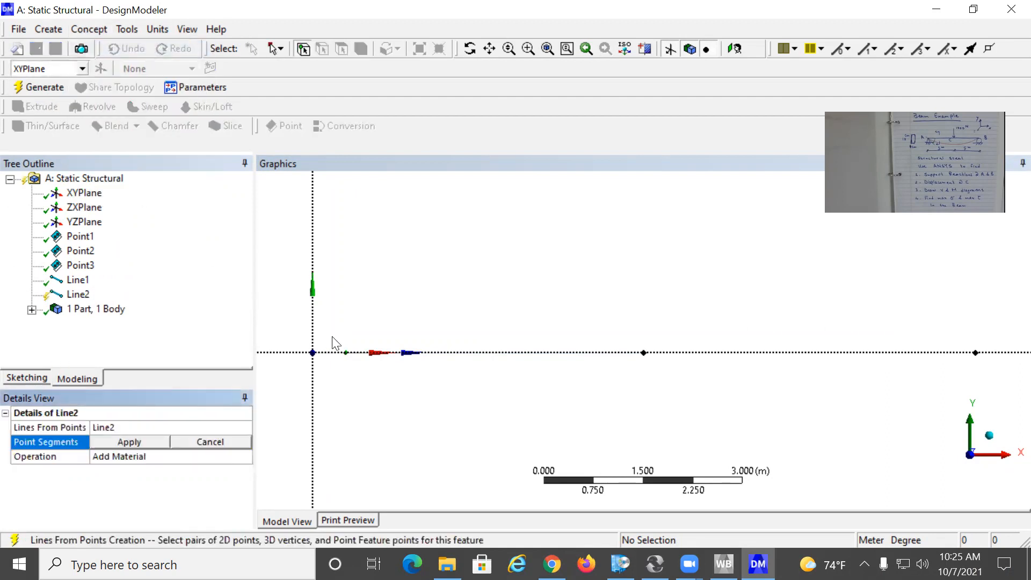
click(642, 354)
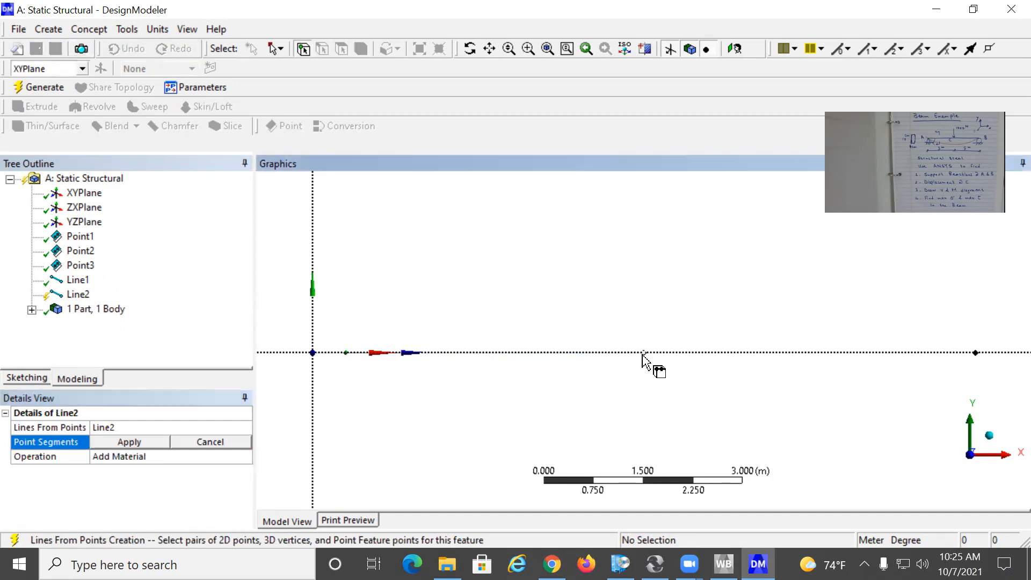
click(643, 352)
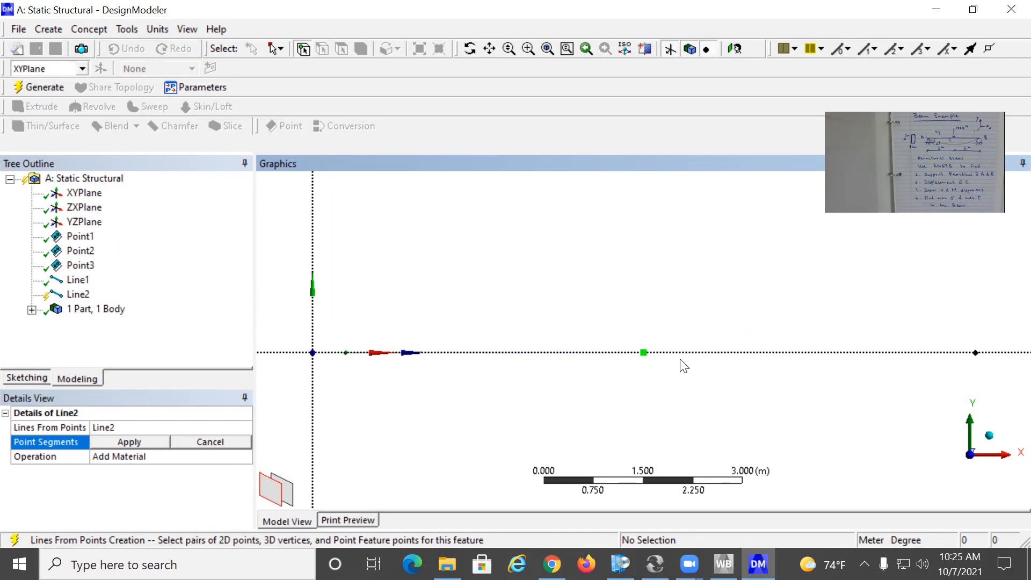
ctrl+click(975, 352)
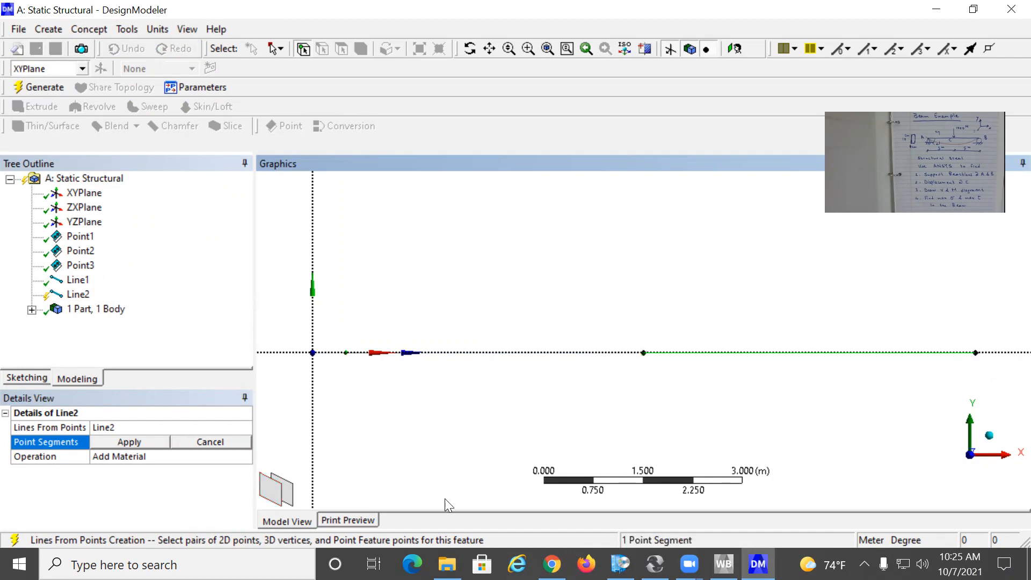
click(114, 441)
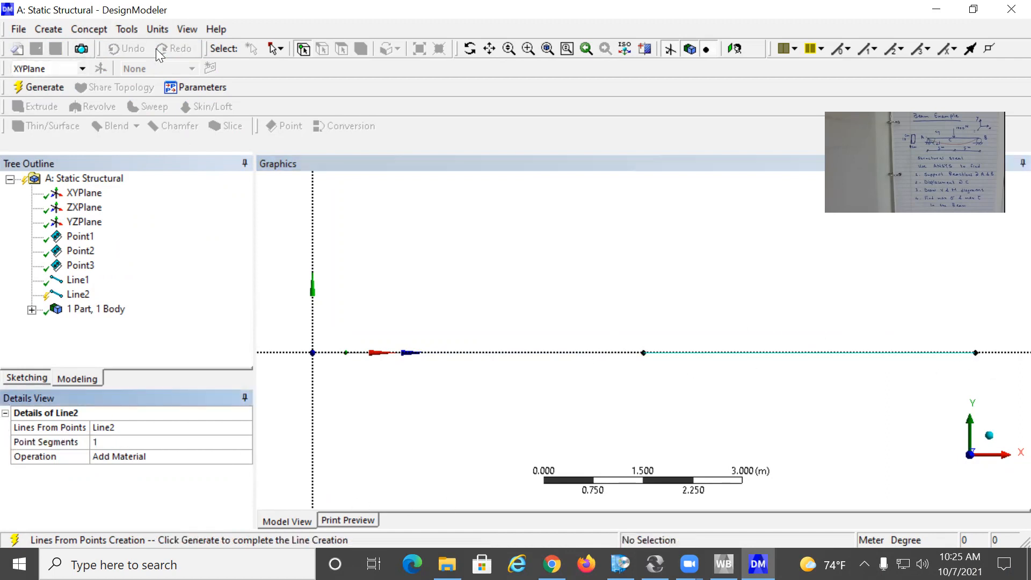
click(39, 80)
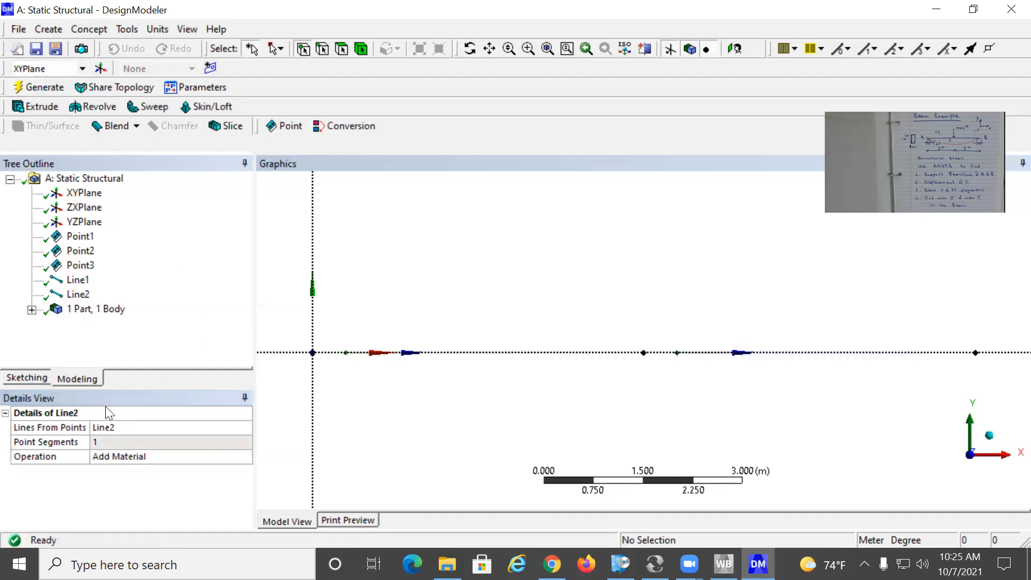
Check the line body's available cross sections and create a rectangular cross section for the beam
click(32, 310)
click(109, 323)
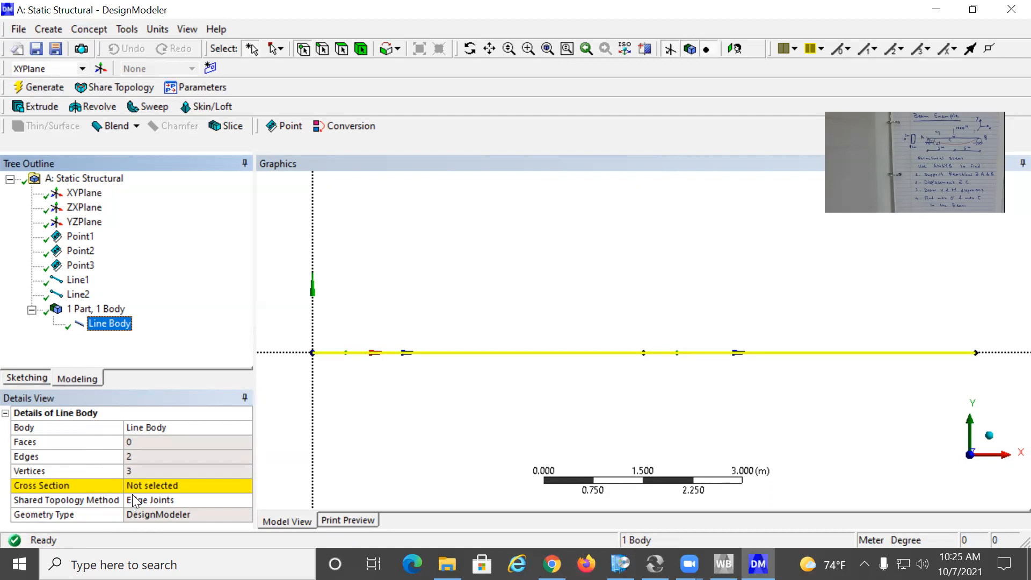
click(170, 485)
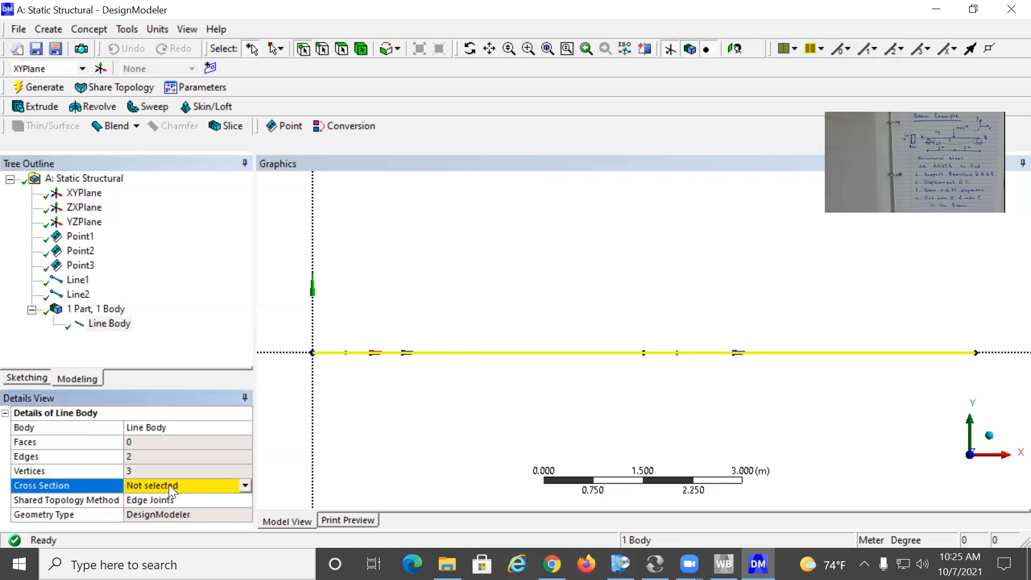
click(244, 486)
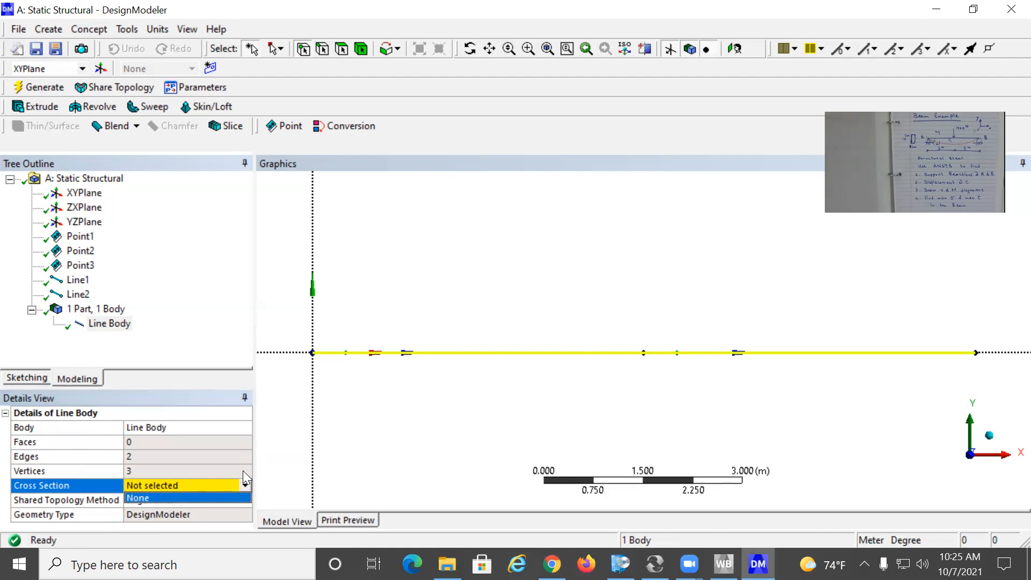
click(89, 29)
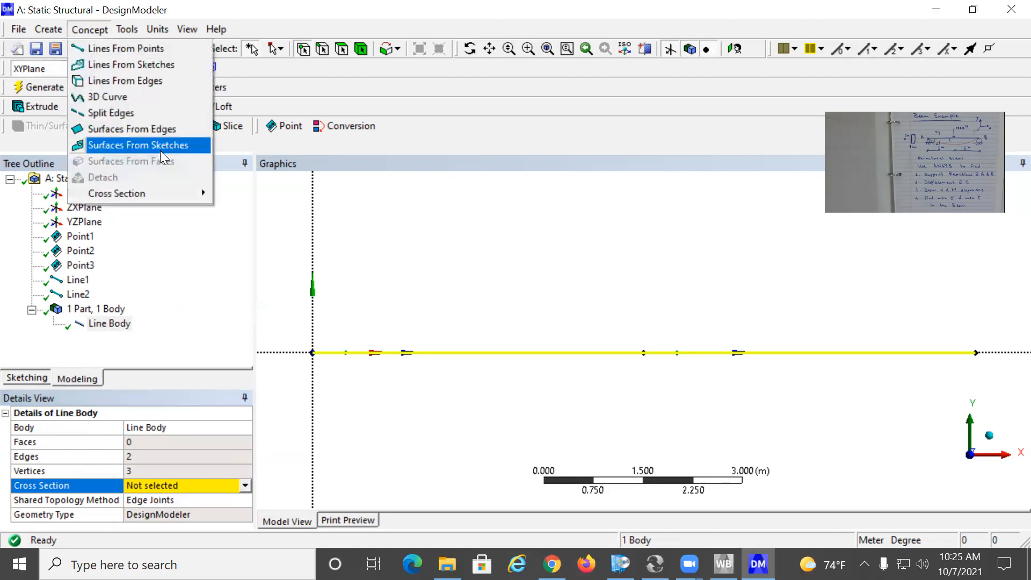
mouse_move(175, 195)
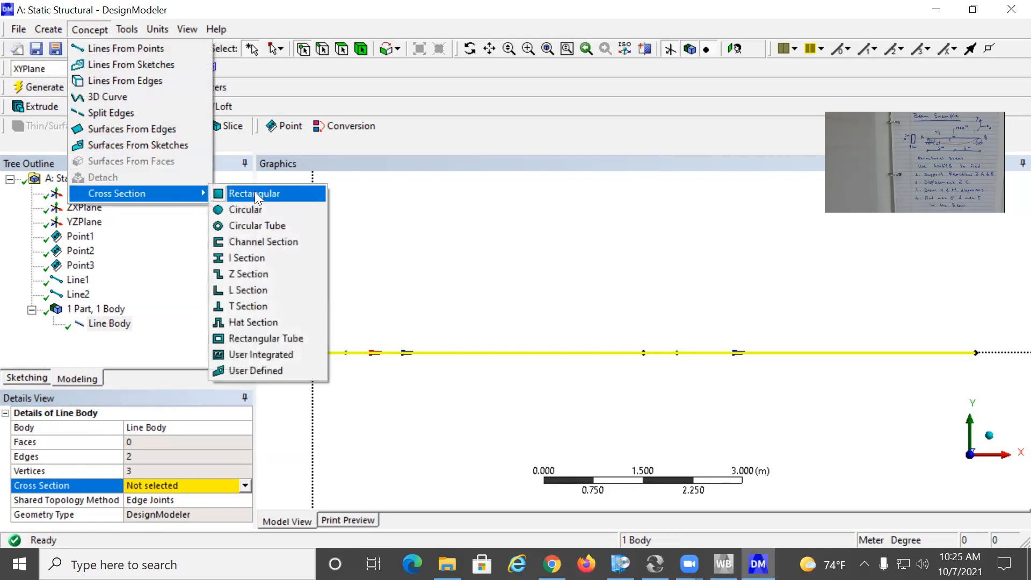
click(255, 191)
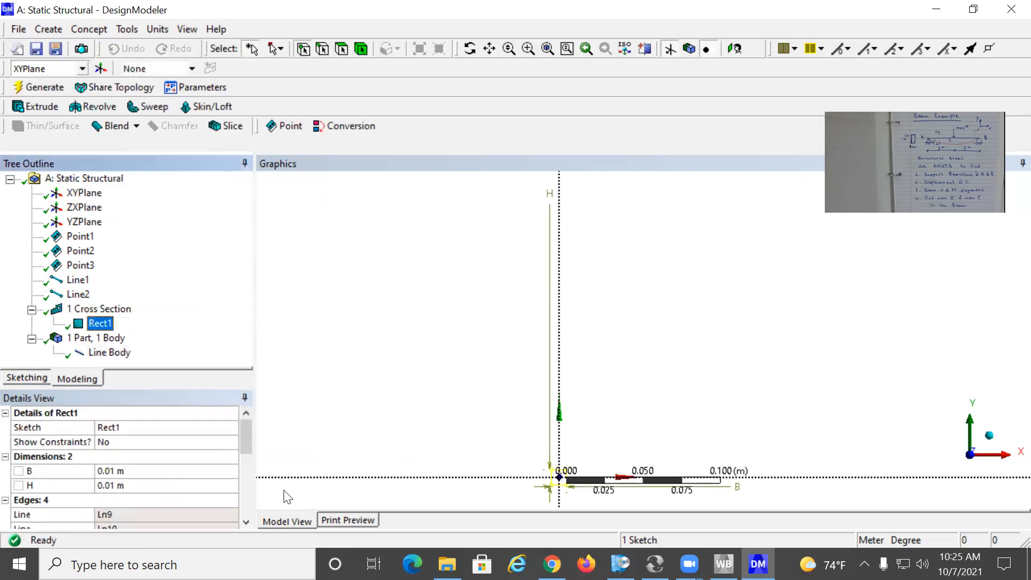
Set the rectangular cross section's height H to 0.1 m
click(88, 30)
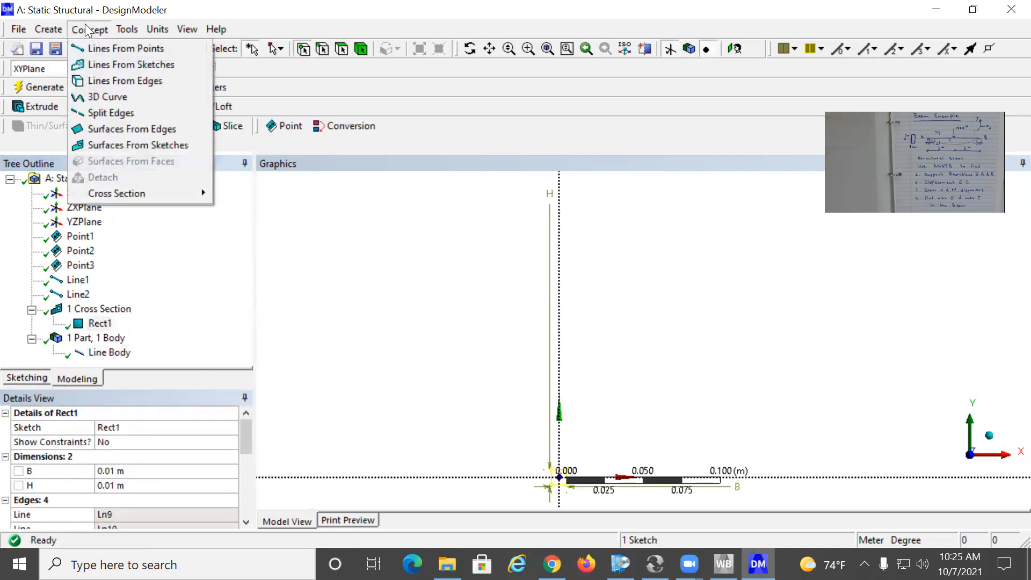
mouse_move(141, 194)
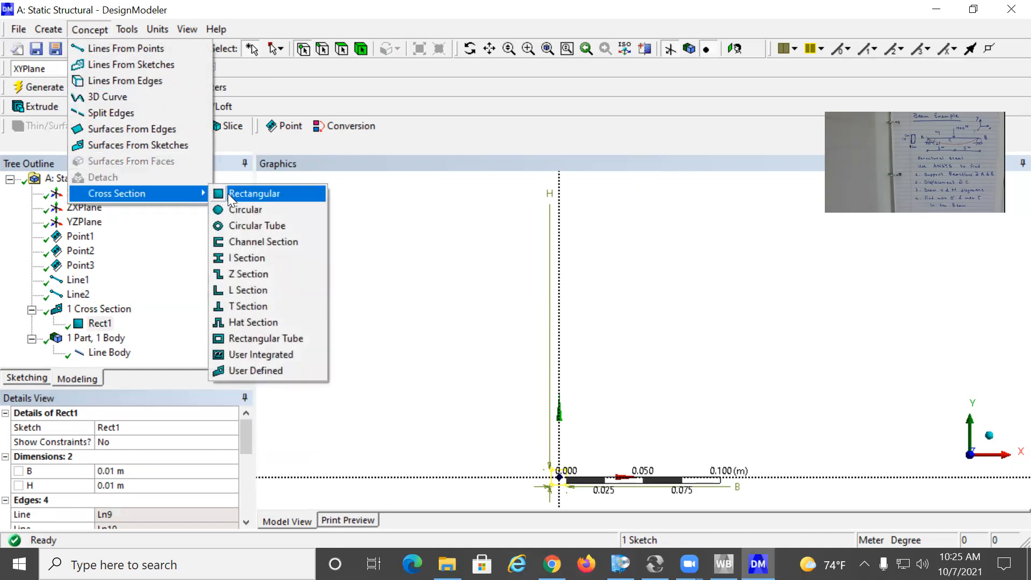
click(101, 325)
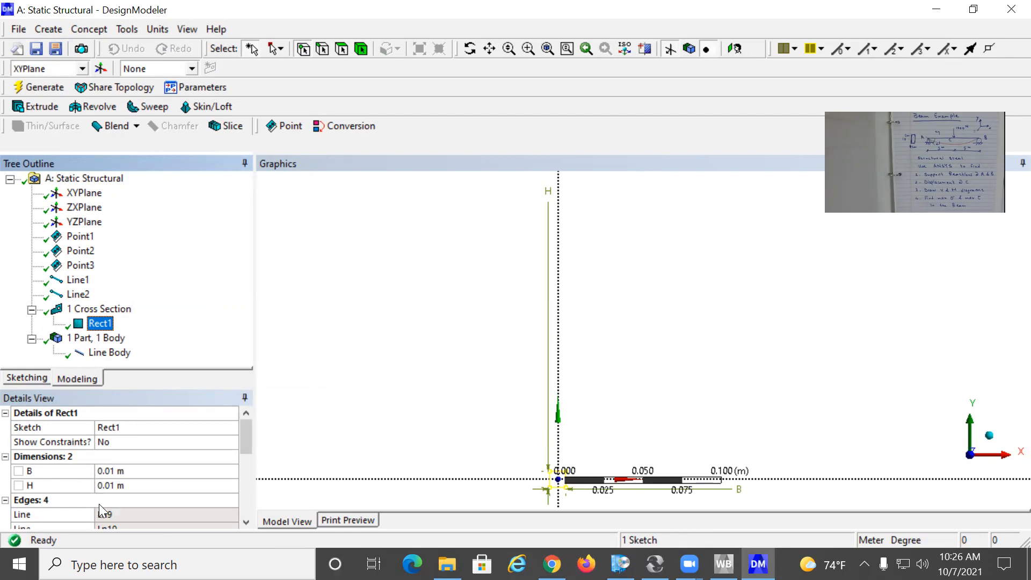
scroll(488, 387, down, 2)
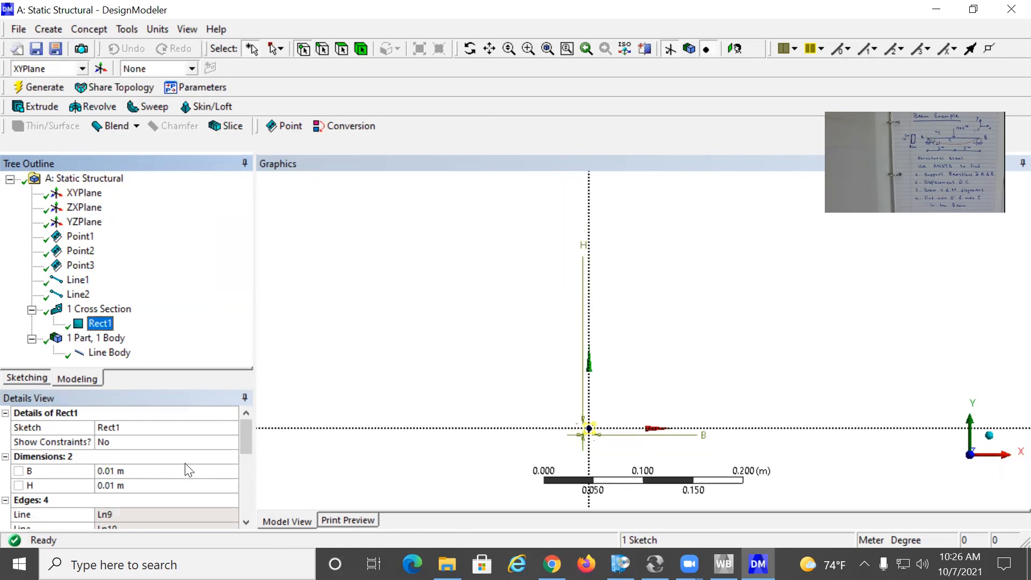
click(121, 485)
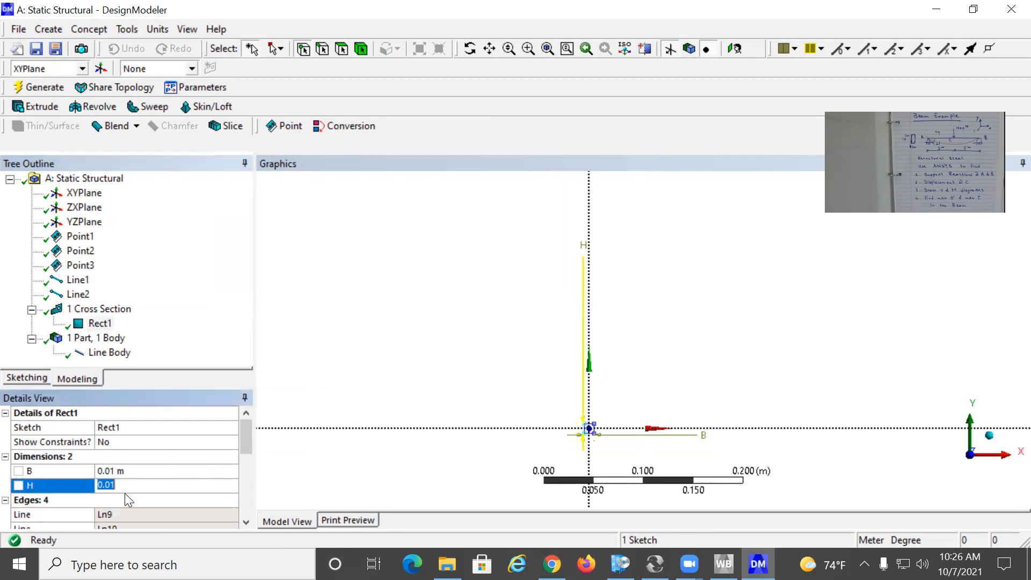
text(0.1)
key(Return)
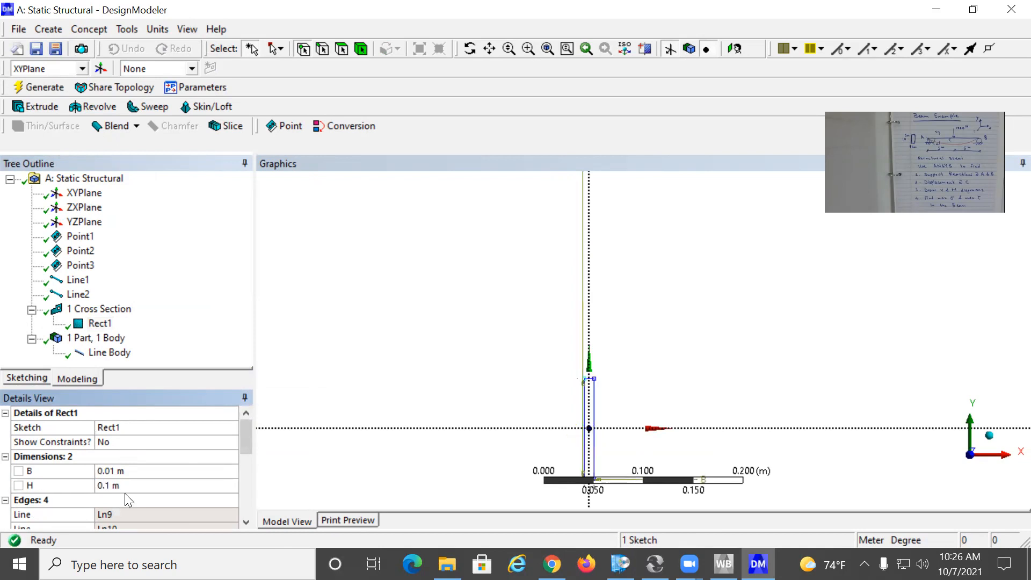
scroll(542, 389, down, 1)
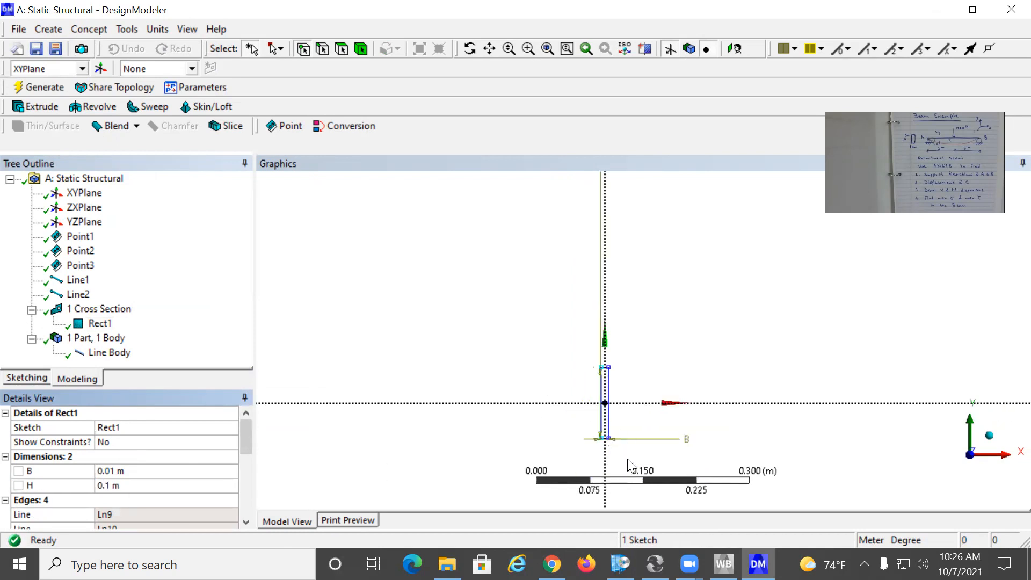
drag(682, 457, 551, 301)
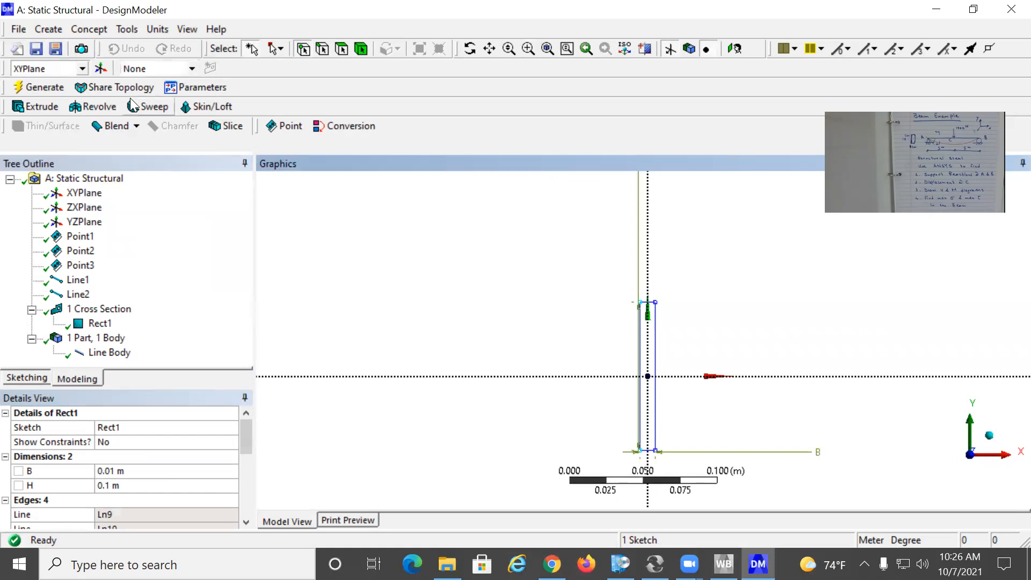
Assign the Rect1 cross section to the line body
click(104, 354)
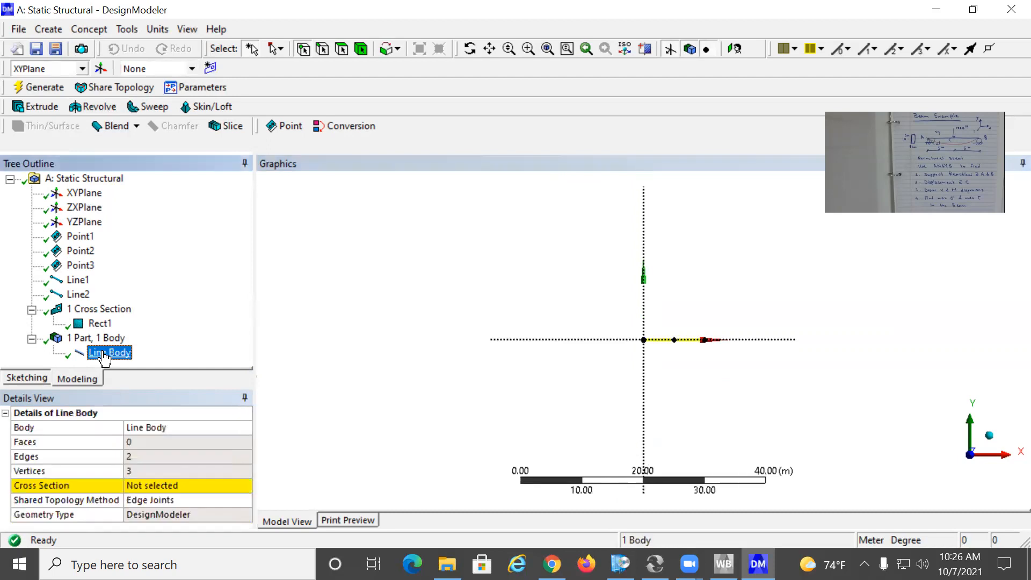
click(184, 486)
click(245, 485)
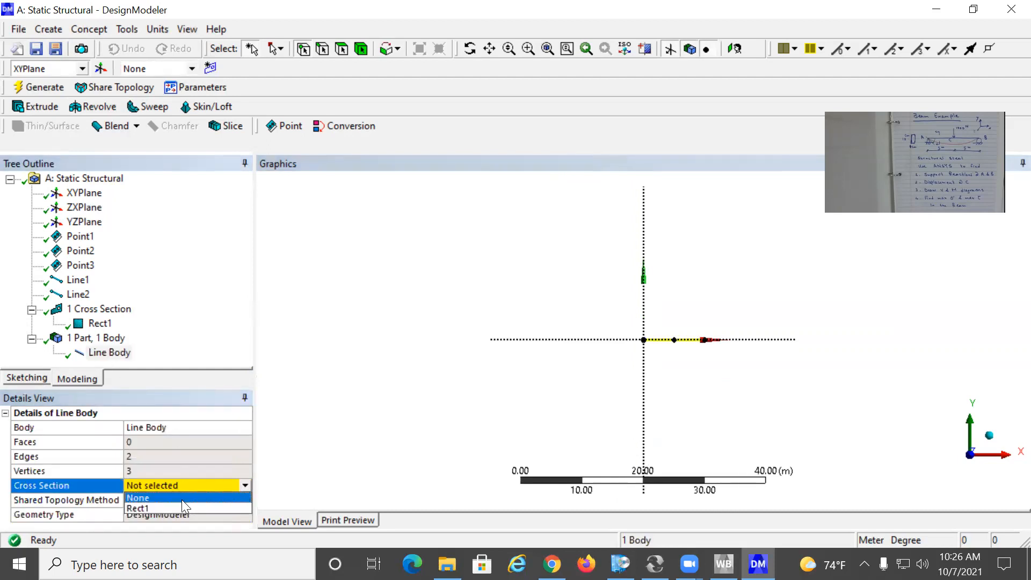
click(174, 507)
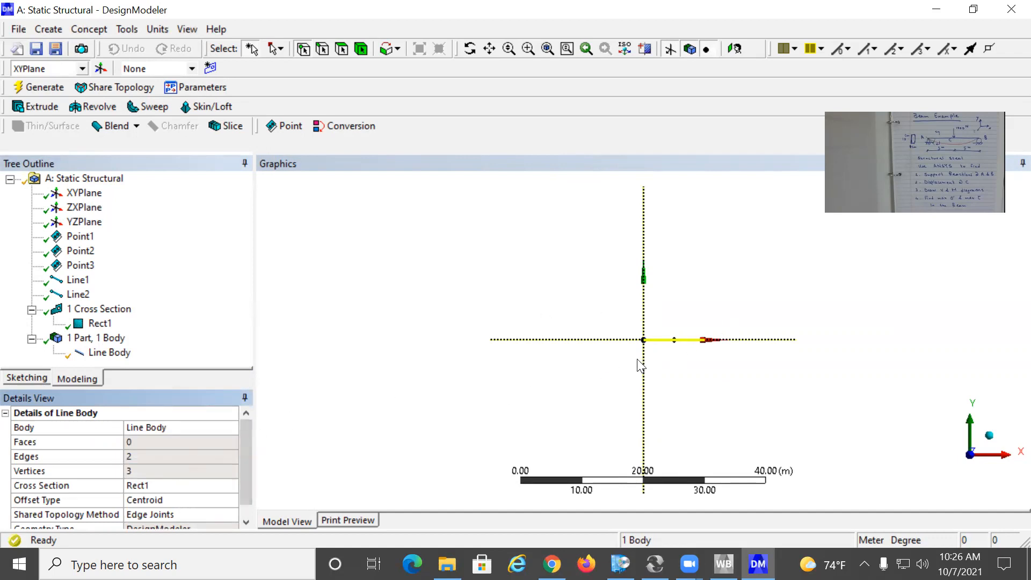
Show the cross section solids in an isometric view and inspect the beam's end
click(987, 443)
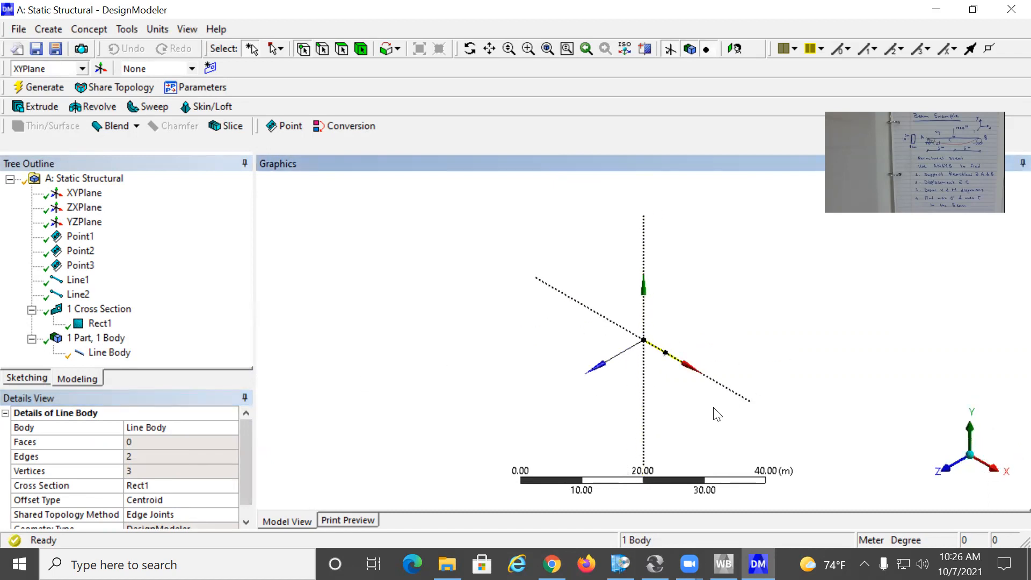
drag(720, 406, 601, 288)
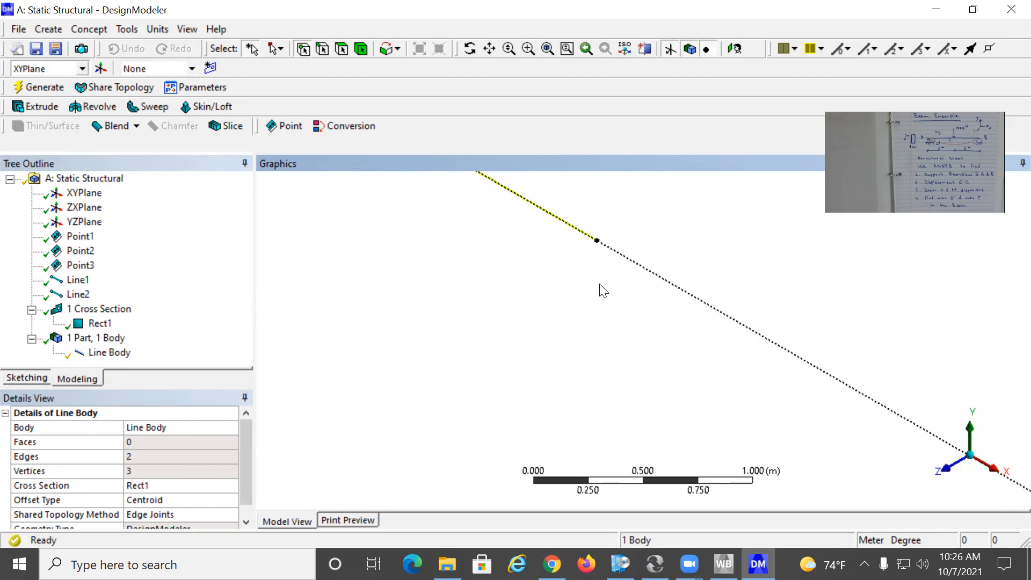
click(186, 29)
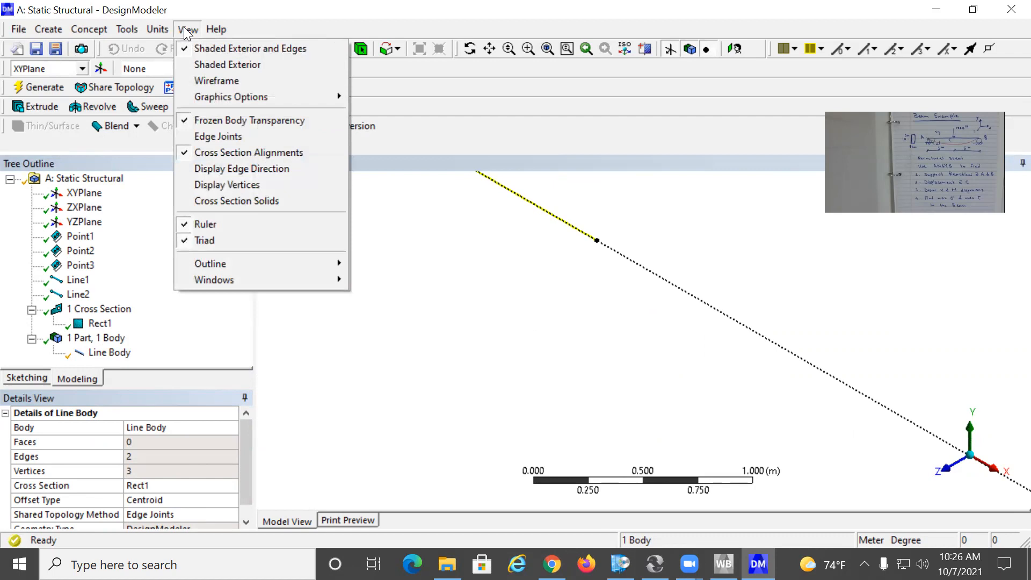
click(220, 201)
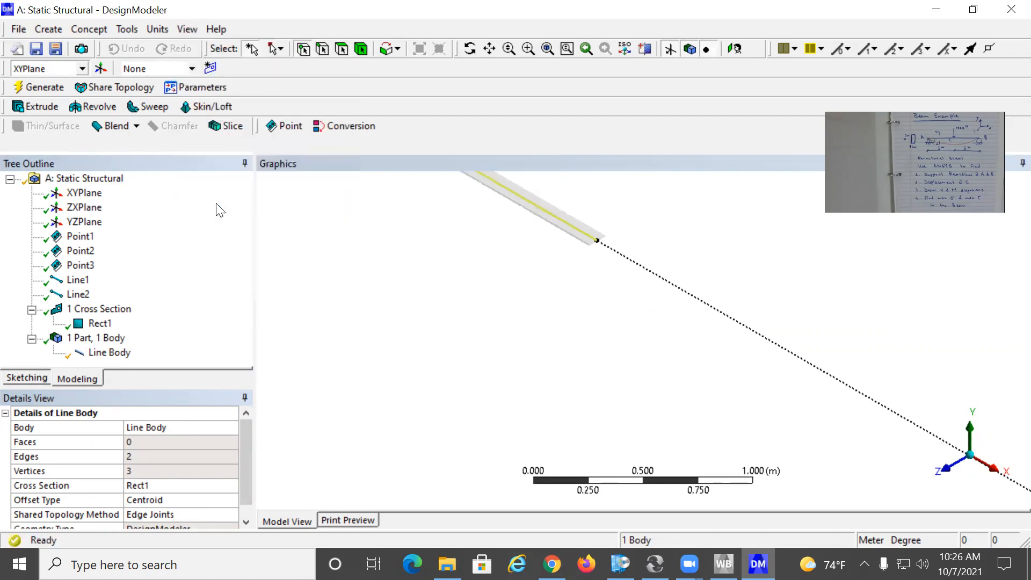
drag(653, 285, 573, 201)
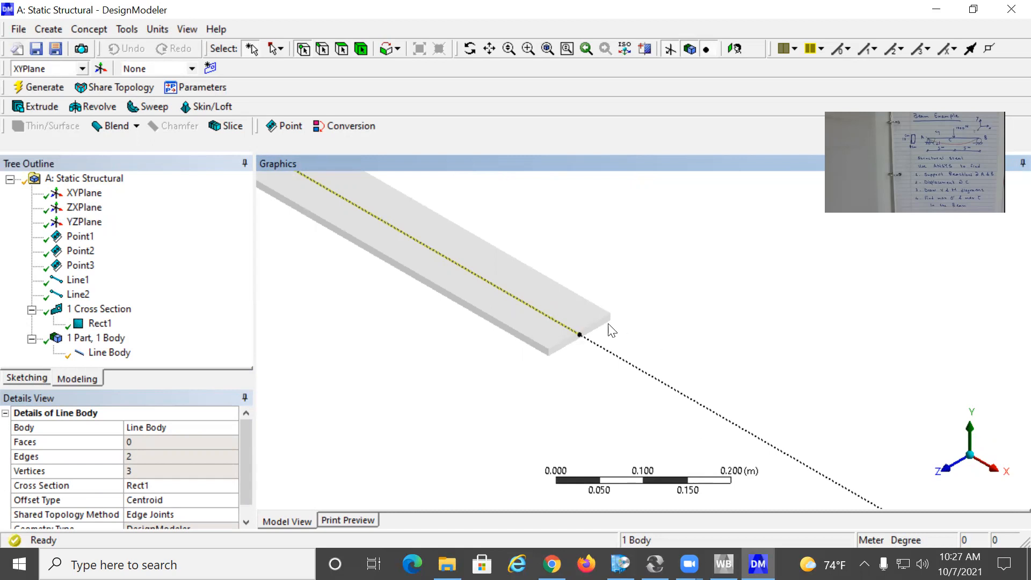
Select the line body's unaligned line edges to access their cross section alignment settings
right_click(112, 353)
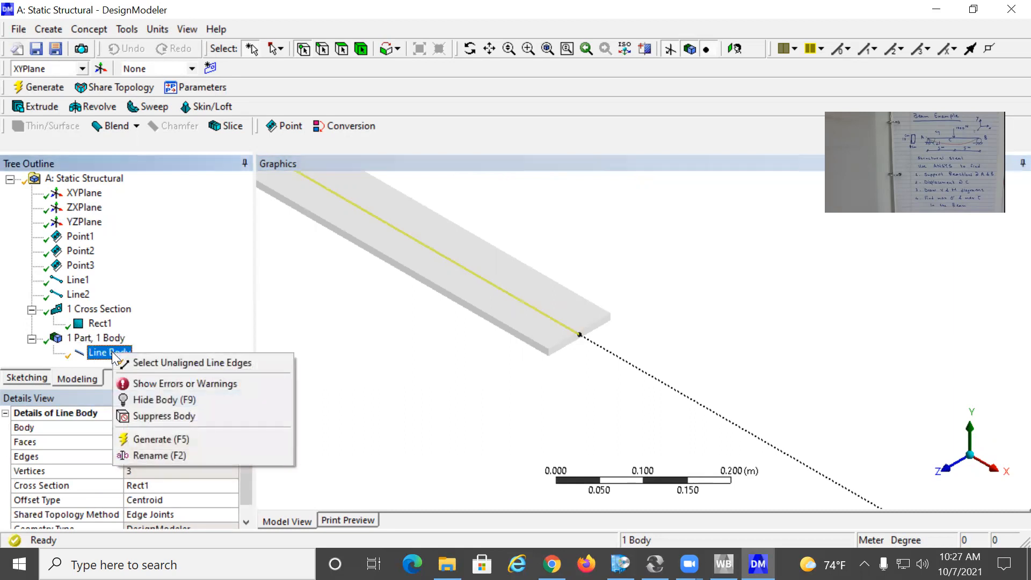
click(146, 361)
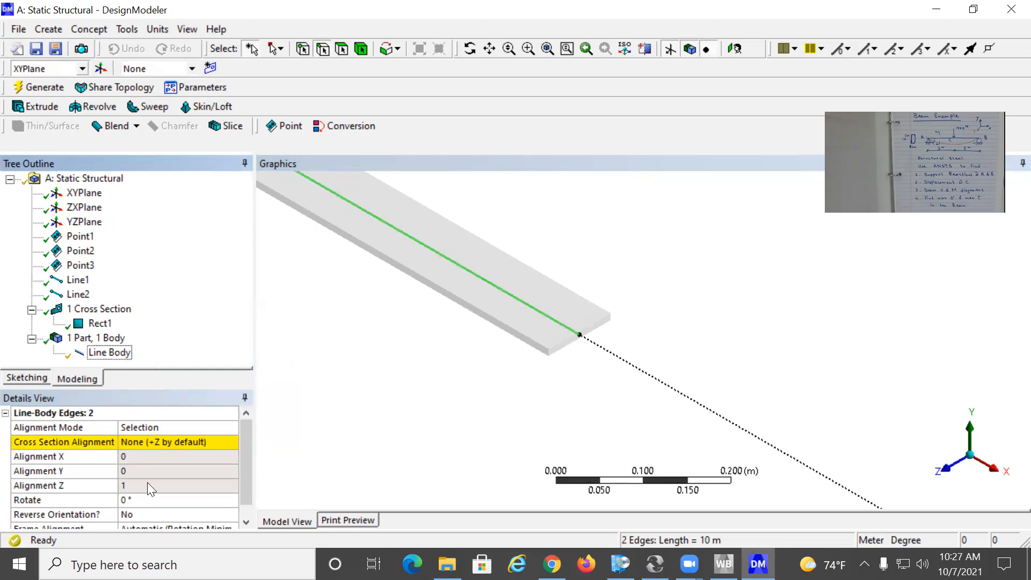
scroll(90, 465, down, 1)
scroll(93, 466, up, 1)
scroll(398, 360, down, 2)
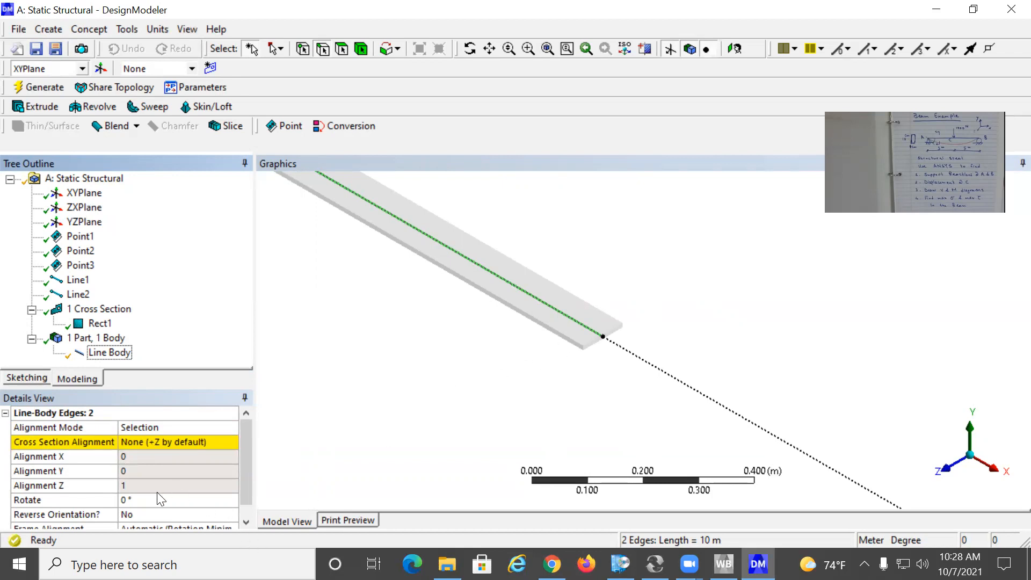
Try rotating the cross section on the selected line edges by -90° and 90°, and restore the rotation to 0°
click(164, 505)
text(-90)
key(Return)
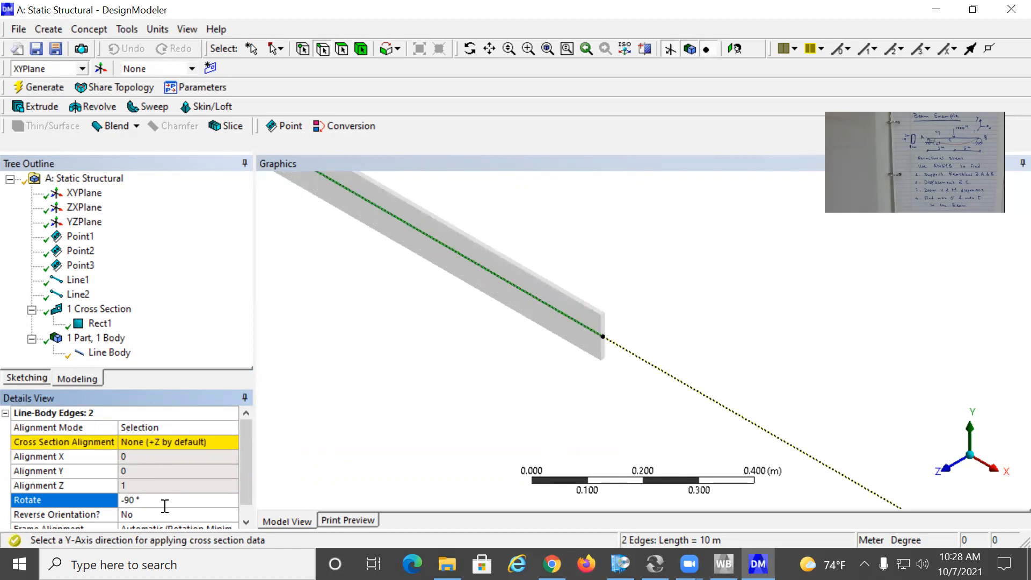
click(178, 500)
text(90)
key(Return)
click(178, 500)
text(0)
key(Return)
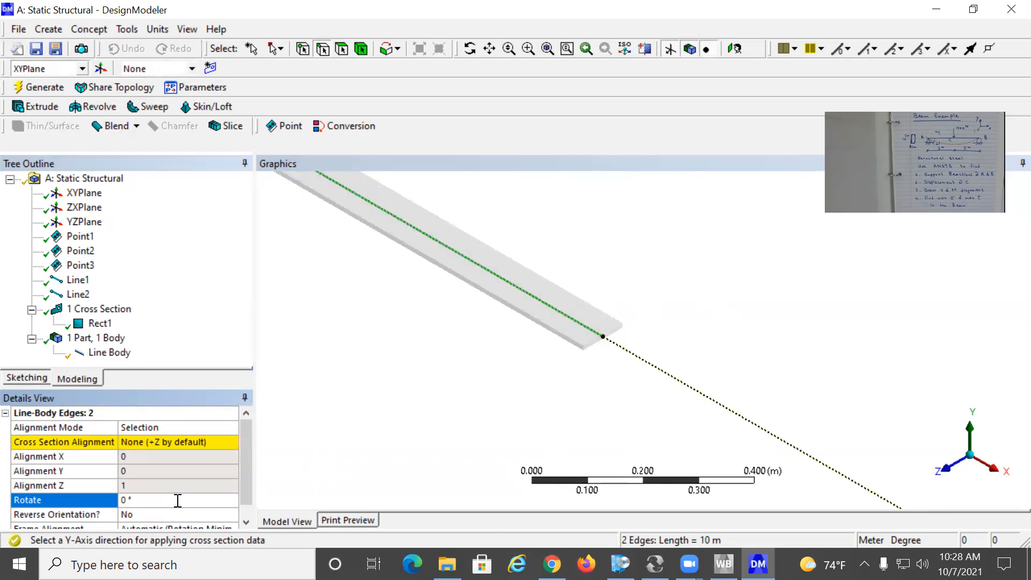
scroll(504, 344, down, 4)
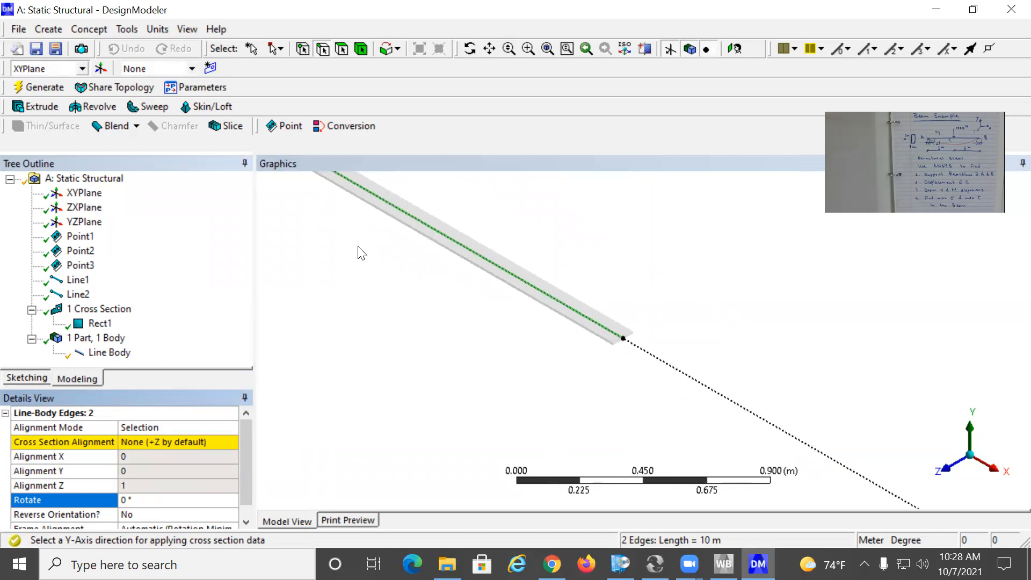
scroll(352, 245, down, 8)
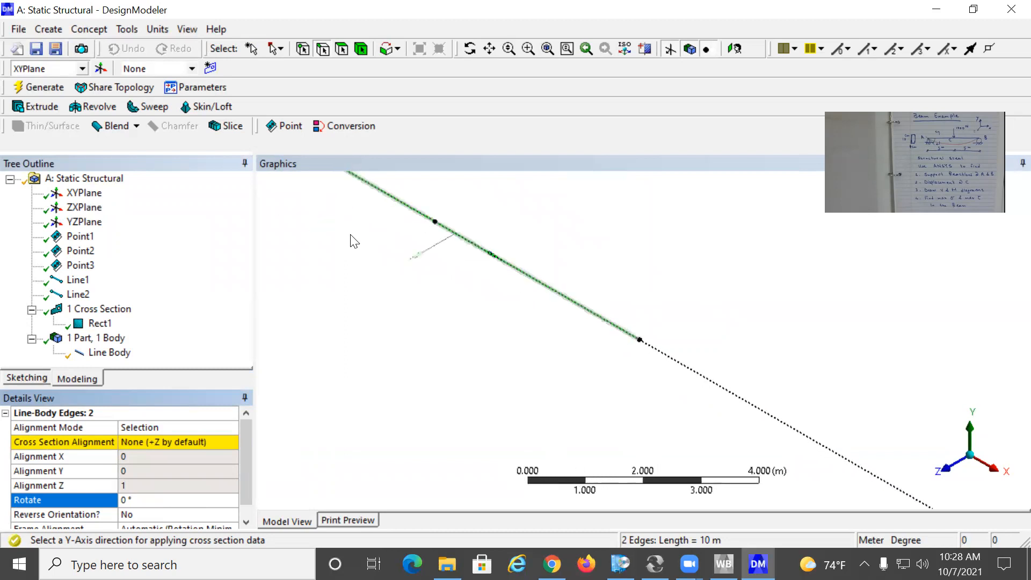
right_drag(460, 273, 355, 180)
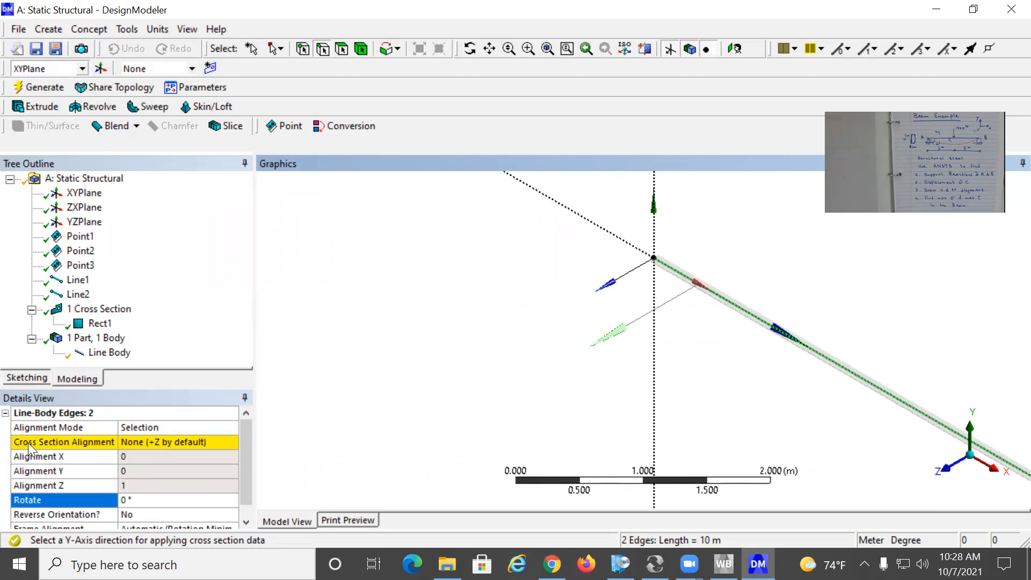
click(159, 435)
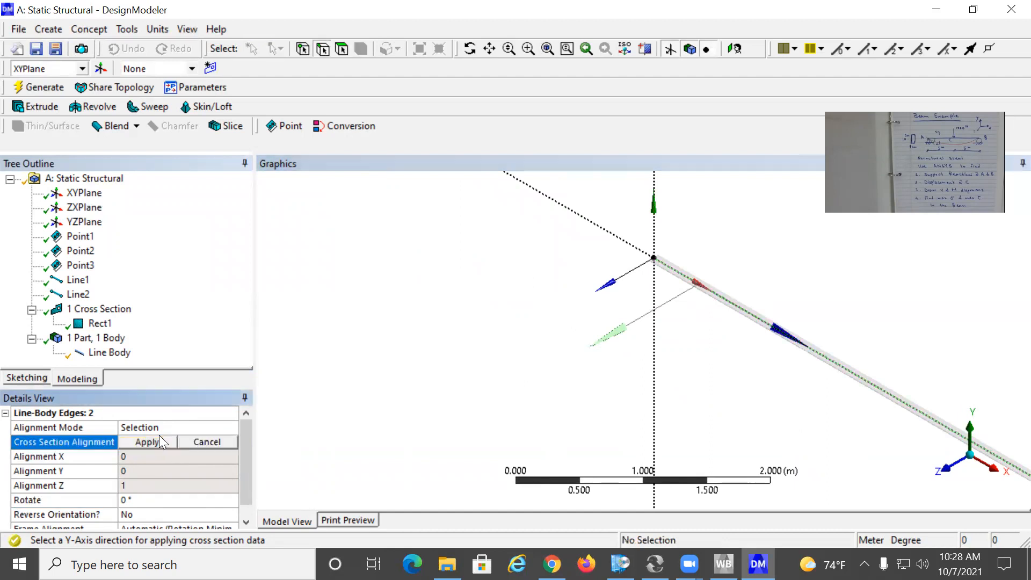
click(654, 203)
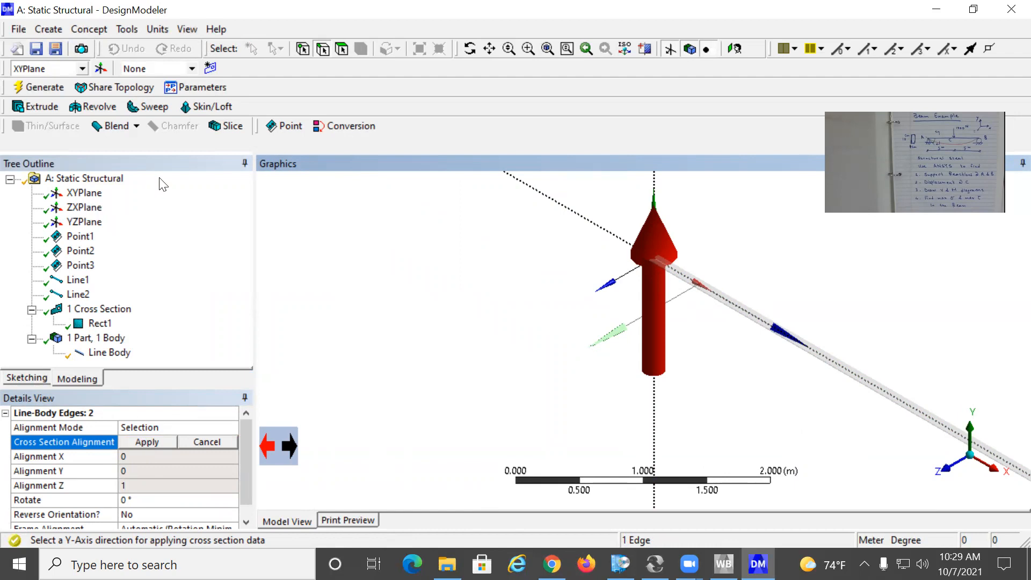
Select the line body's unaligned line edges, align their cross section to the vertical Y axis, and inspect the beam's end
click(108, 353)
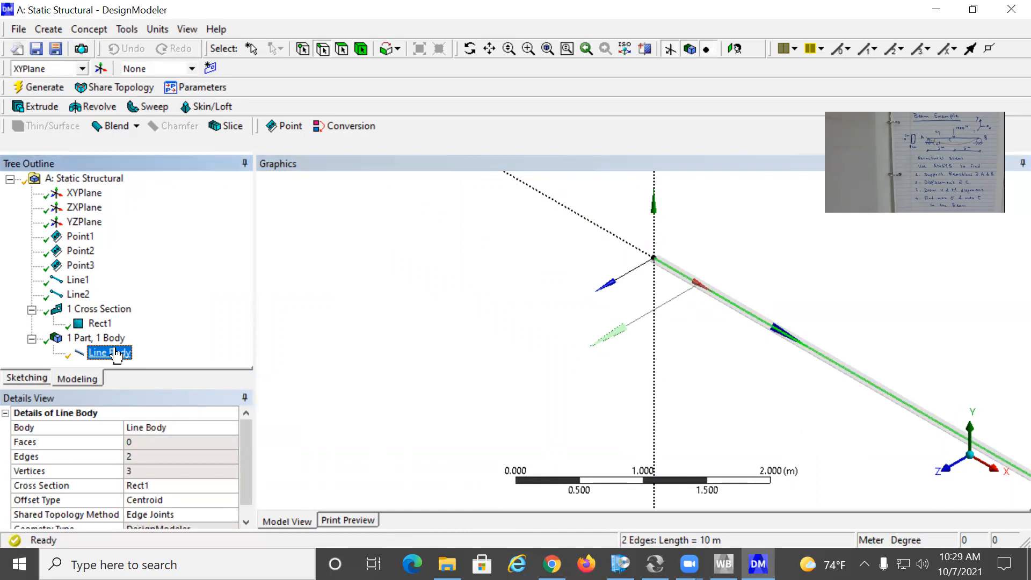
right_click(117, 354)
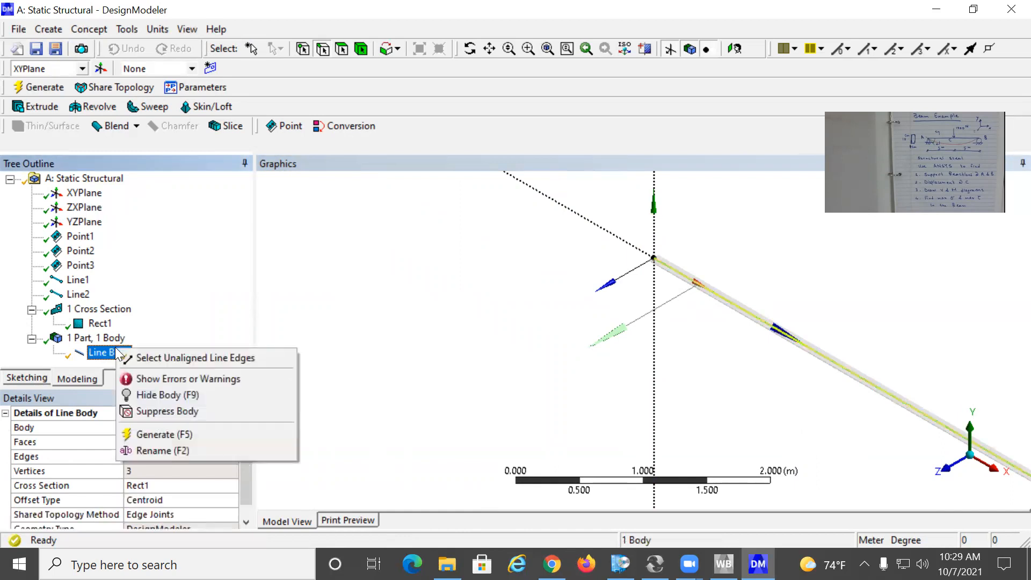
click(144, 358)
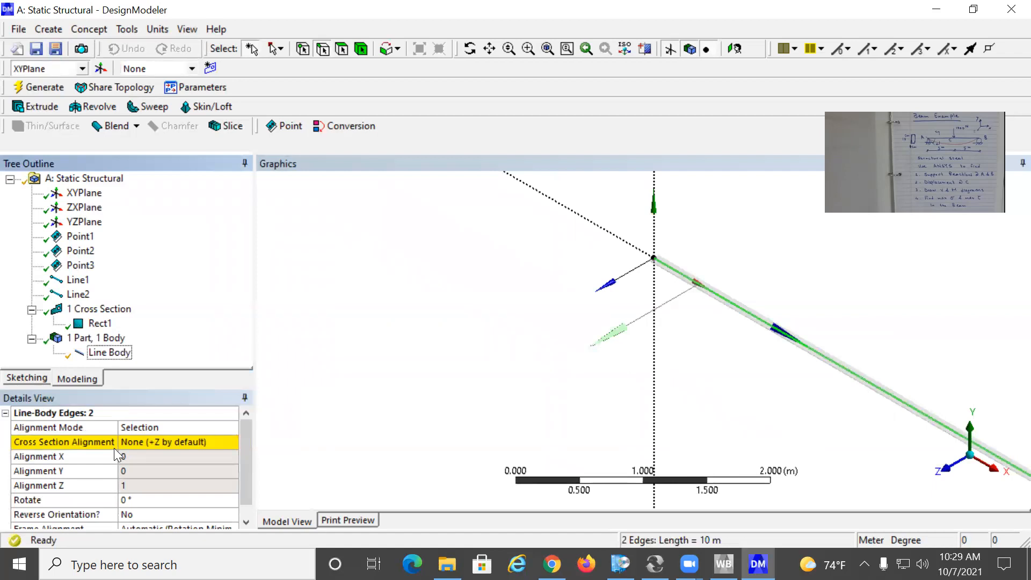
click(165, 446)
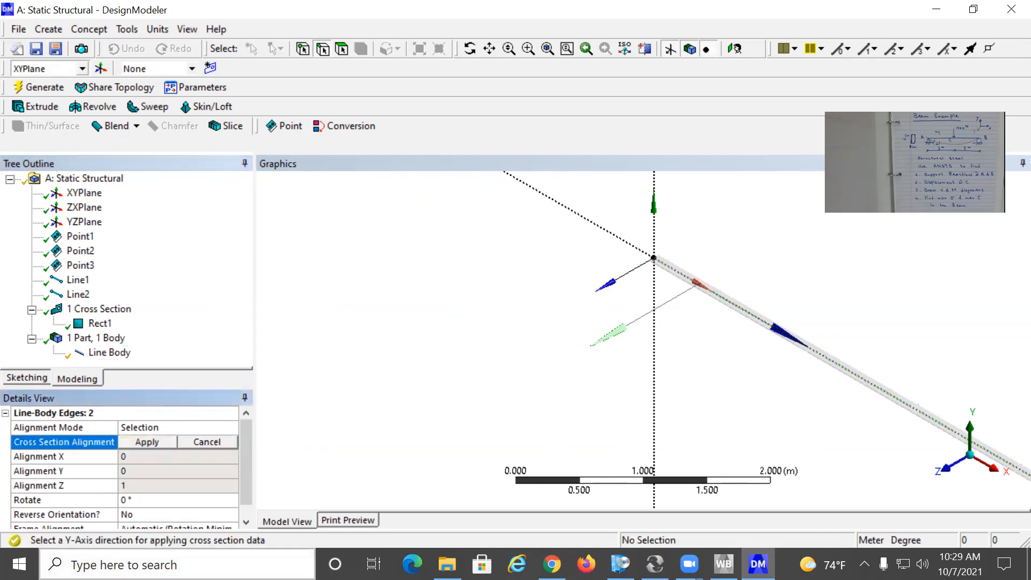
click(655, 209)
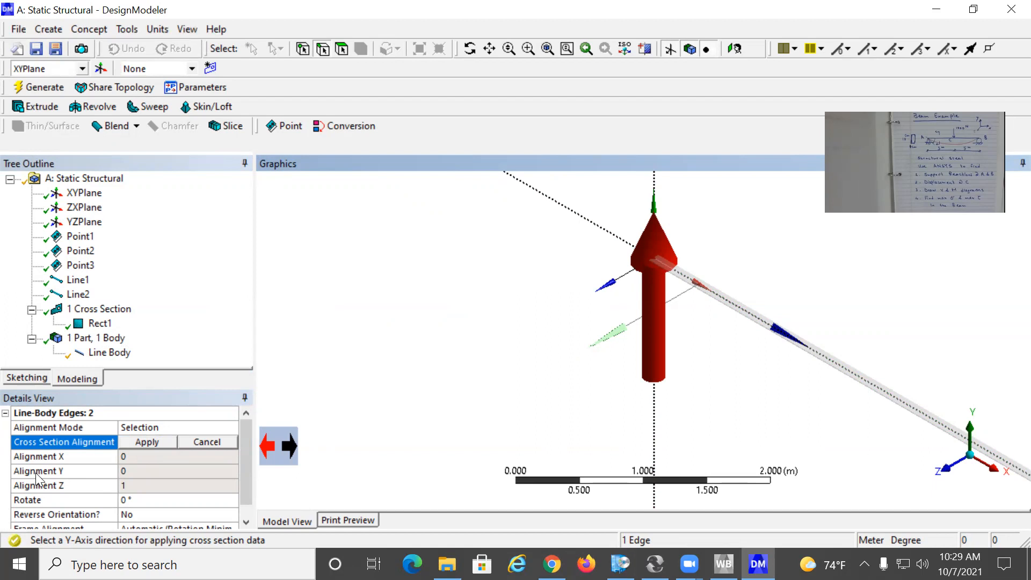
click(147, 441)
scroll(717, 325, down, 4)
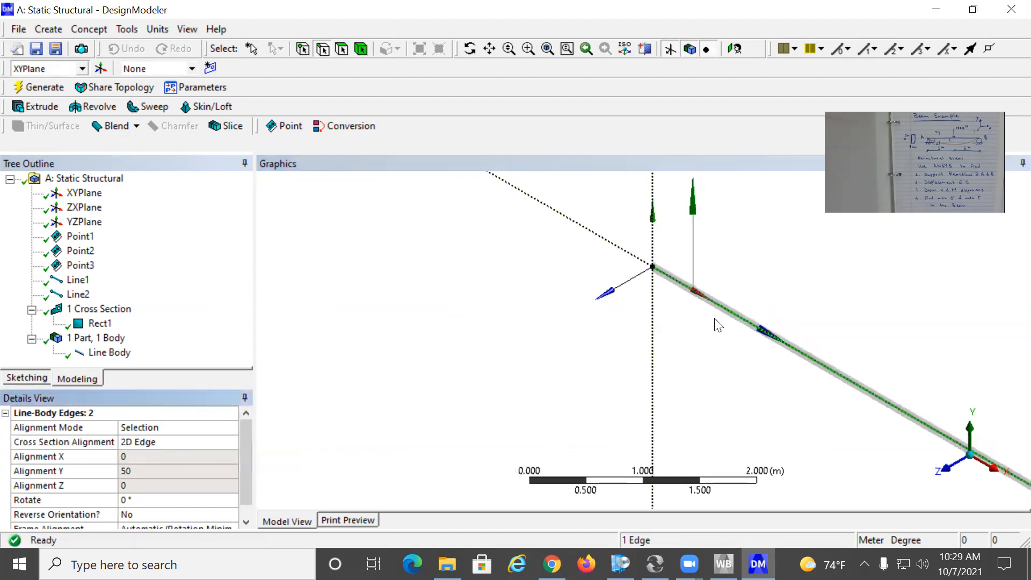
scroll(717, 324, up, 1)
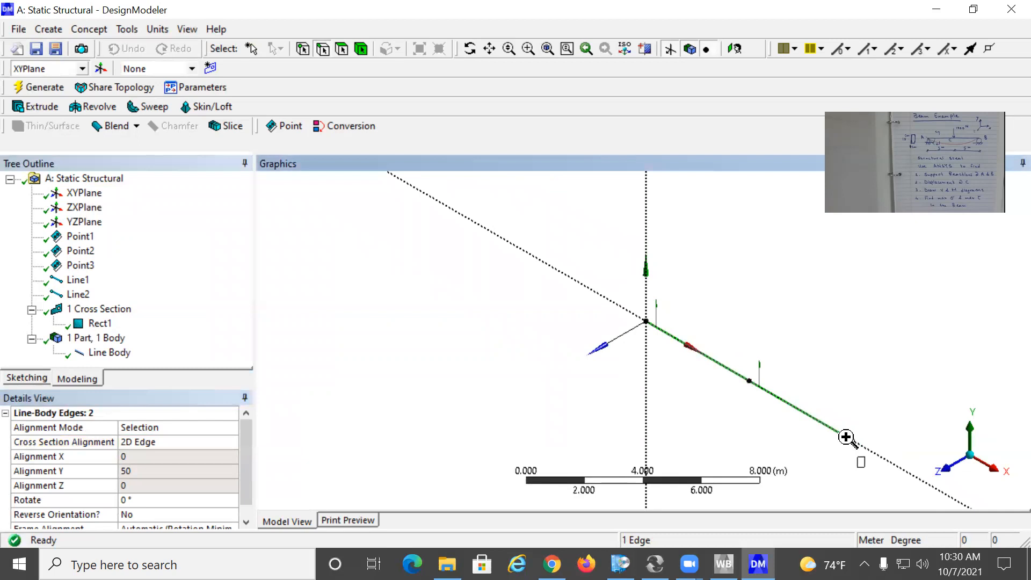
scroll(844, 427, up, 4)
right_drag(694, 360, 600, 266)
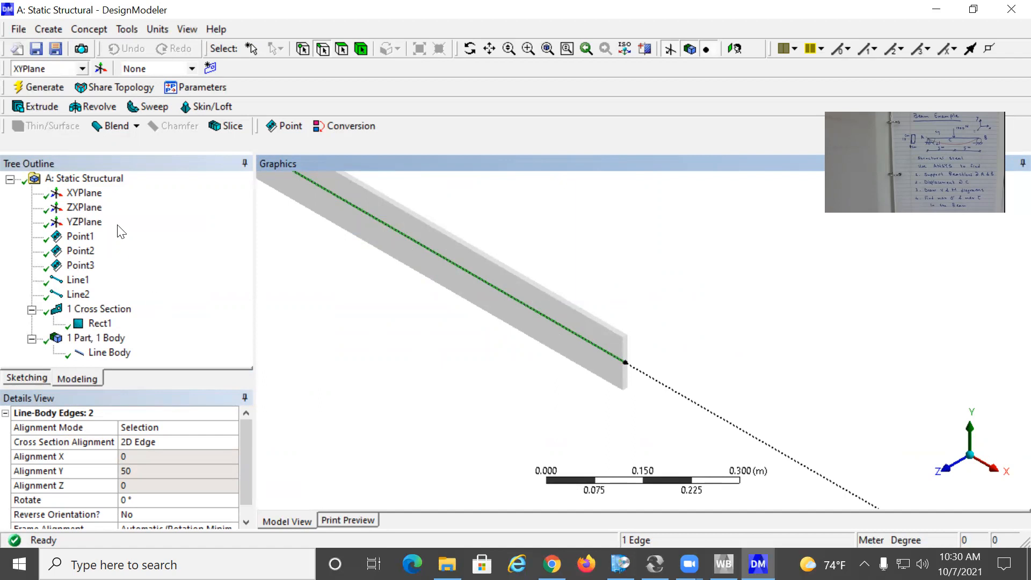
Start saving the project and go to the 02 folder inside 2021 Fall
click(19, 30)
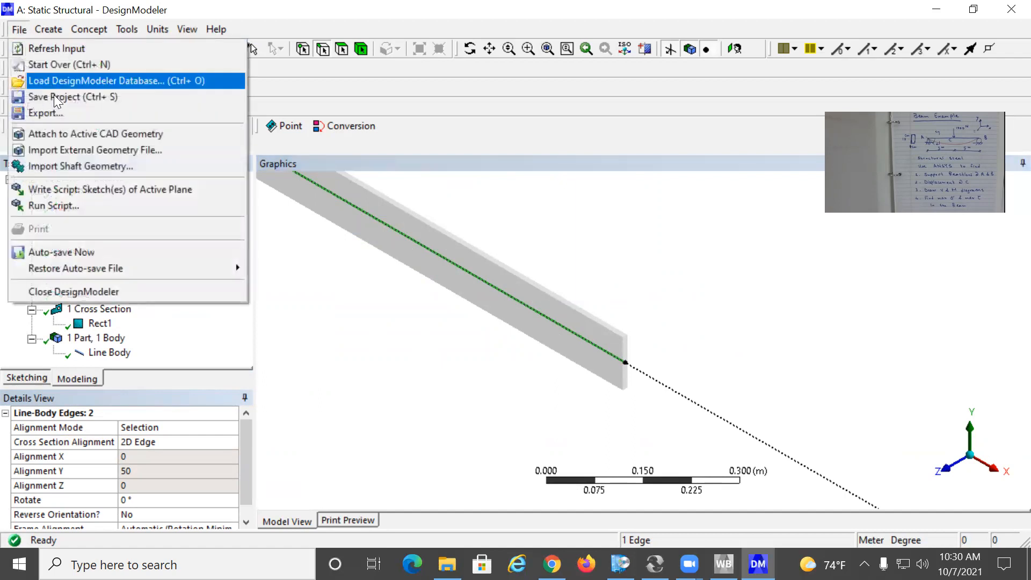
click(58, 98)
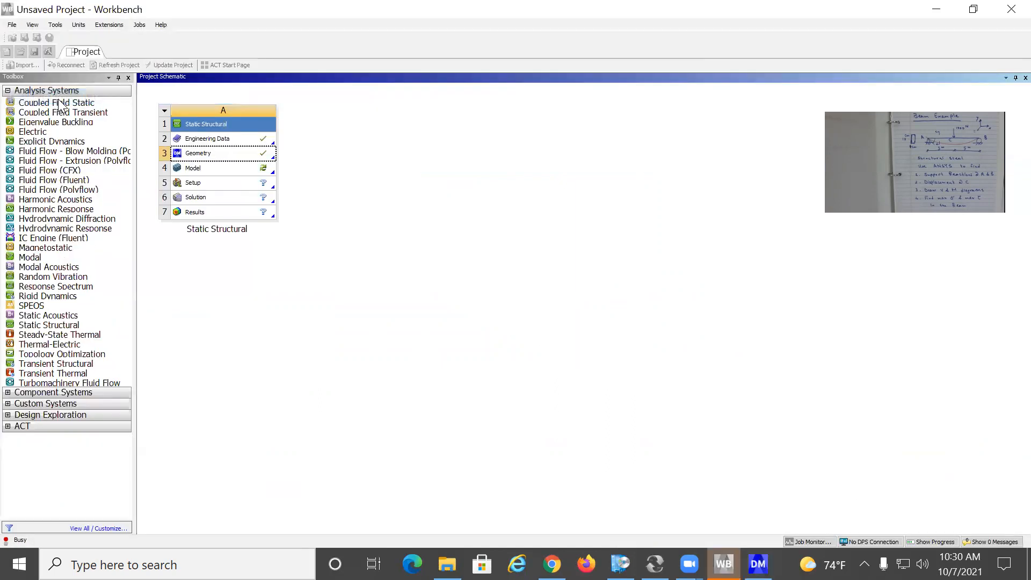
click(139, 58)
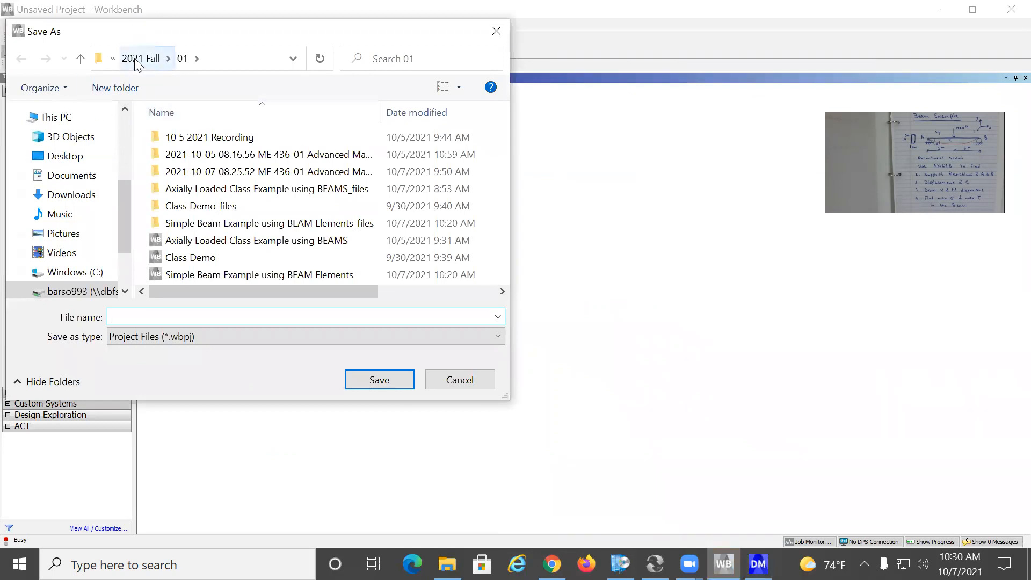
click(172, 156)
double_click(166, 156)
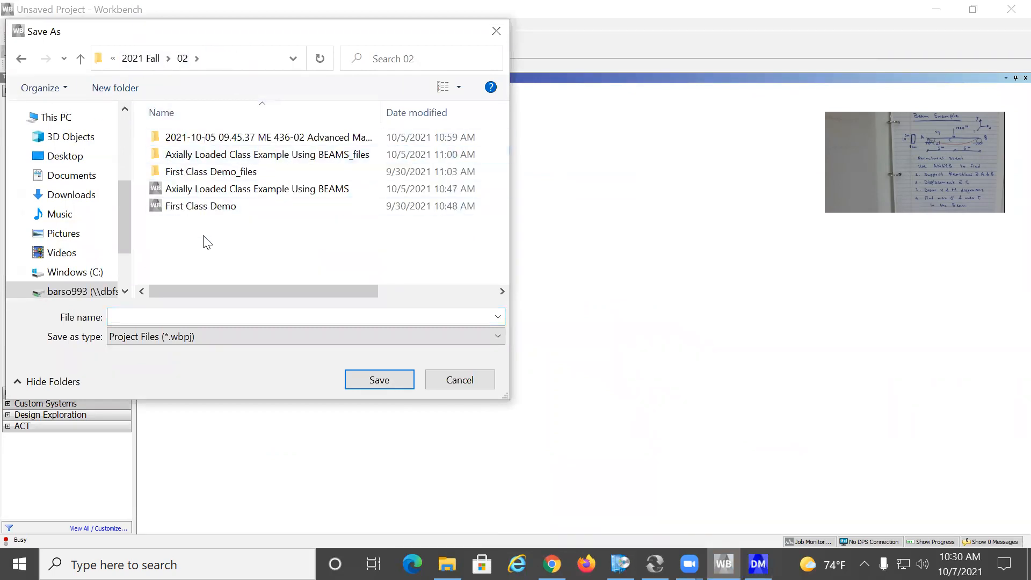
Save the project under the file name Simple Beam Example Using BEAM Elements
click(185, 317)
text(Simple Beam Example Using BEAM)
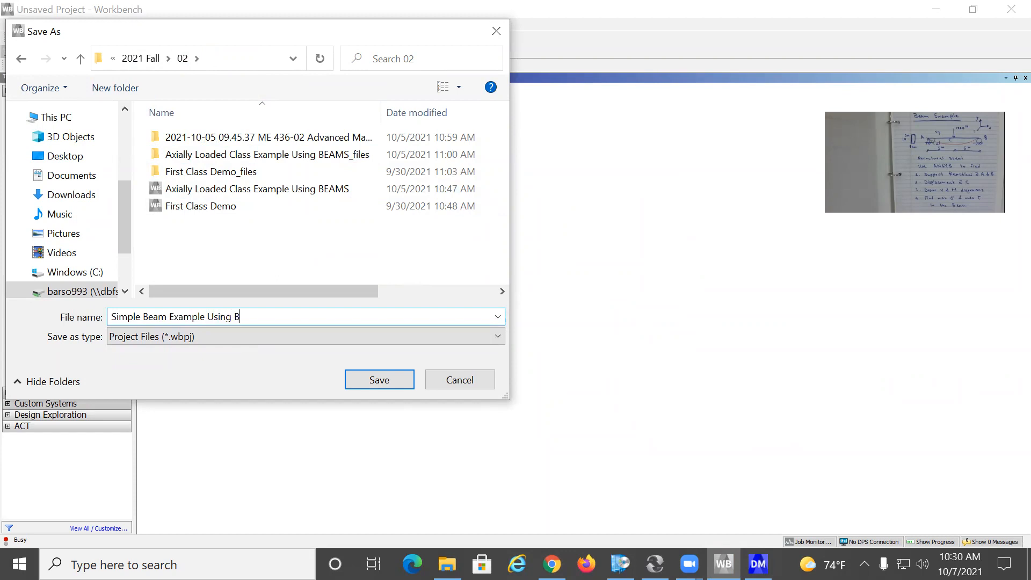
text( elem)
key(BackSpace)
key(BackSpace)
key(BackSpace)
key(BackSpace)
text(Ele)
key(BackSpace)
key(BackSpace)
text(e)
key(BackSpace)
text(lements)
key(Return)
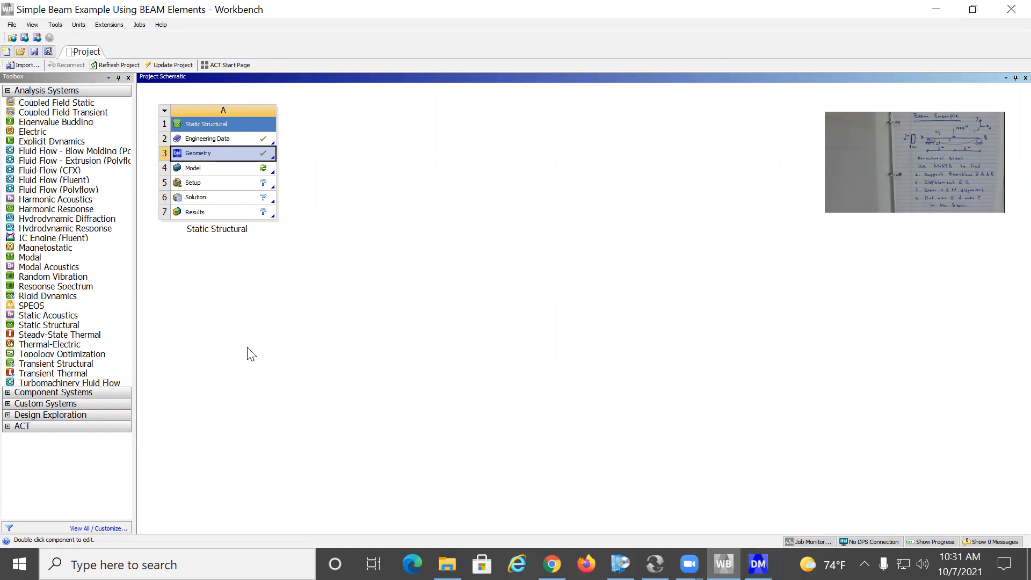
Open the Static Structural system's Model in Mechanical
click(210, 172)
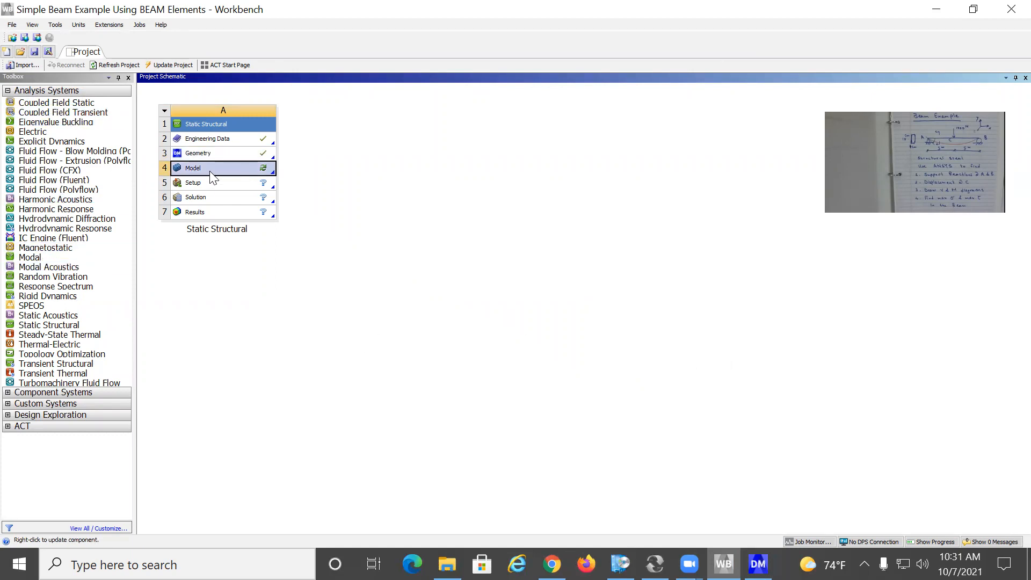
double_click(209, 171)
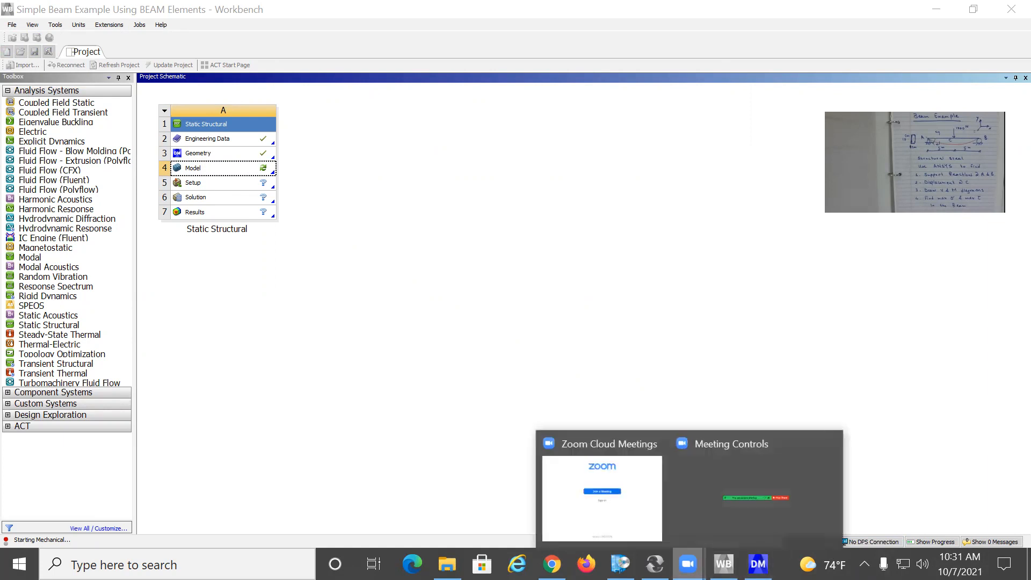
click(766, 516)
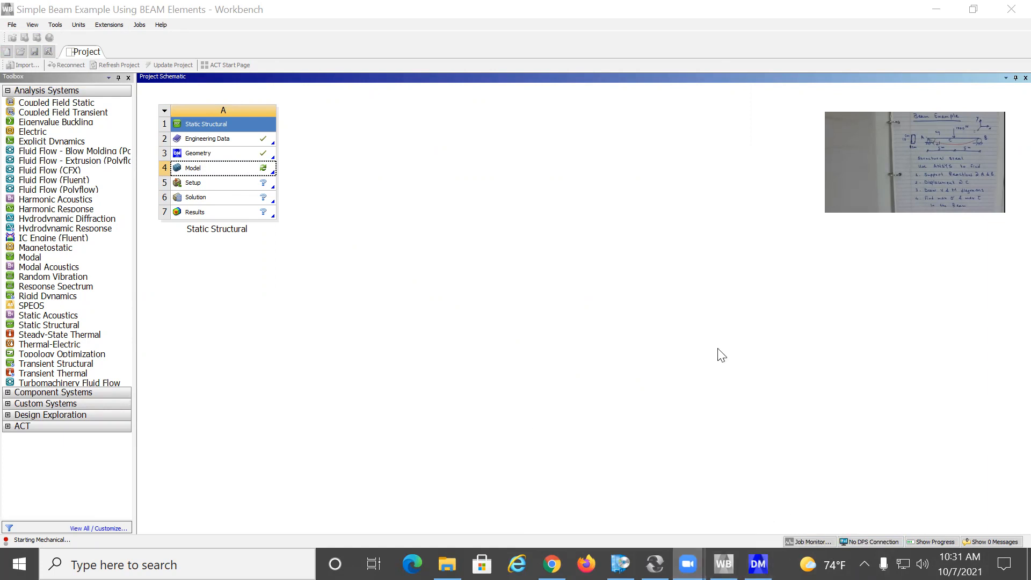
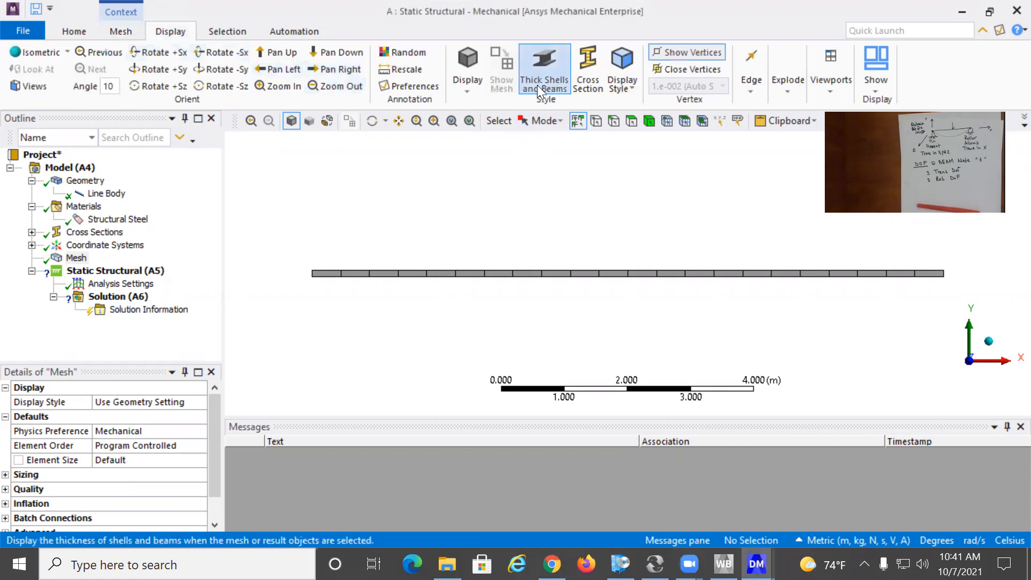
Turn off the thick shells and beams display and hide the mesh on the line body
click(536, 74)
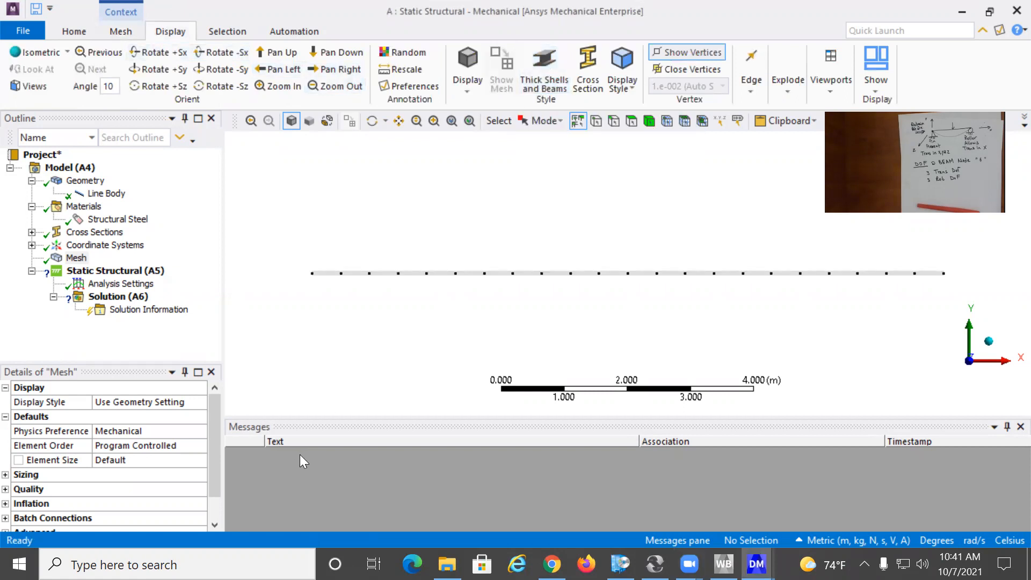
click(86, 181)
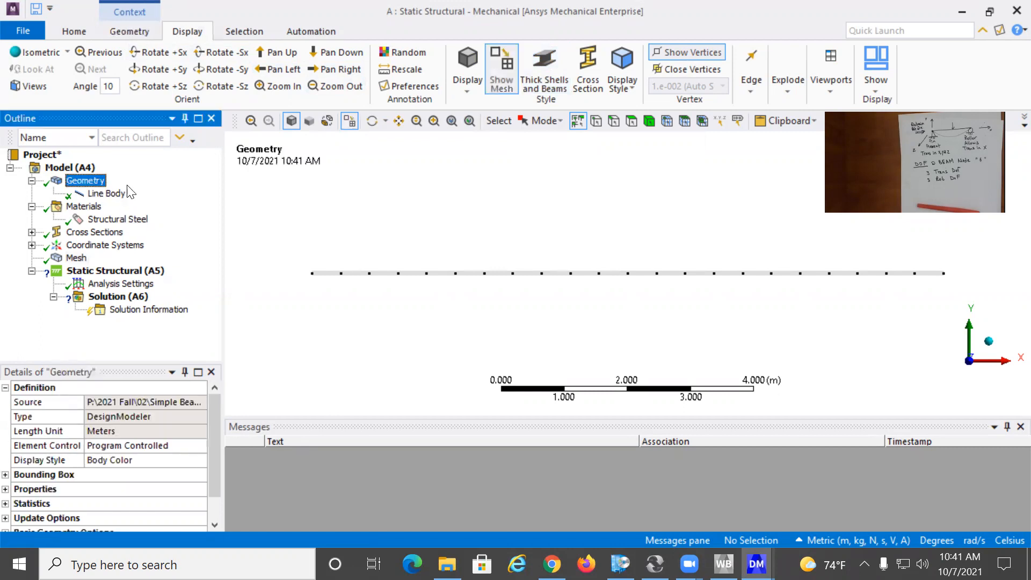
click(119, 193)
click(502, 66)
Add a Simply Supported condition to the Static Structural analysis on the beam's end vertex at the origin
click(115, 271)
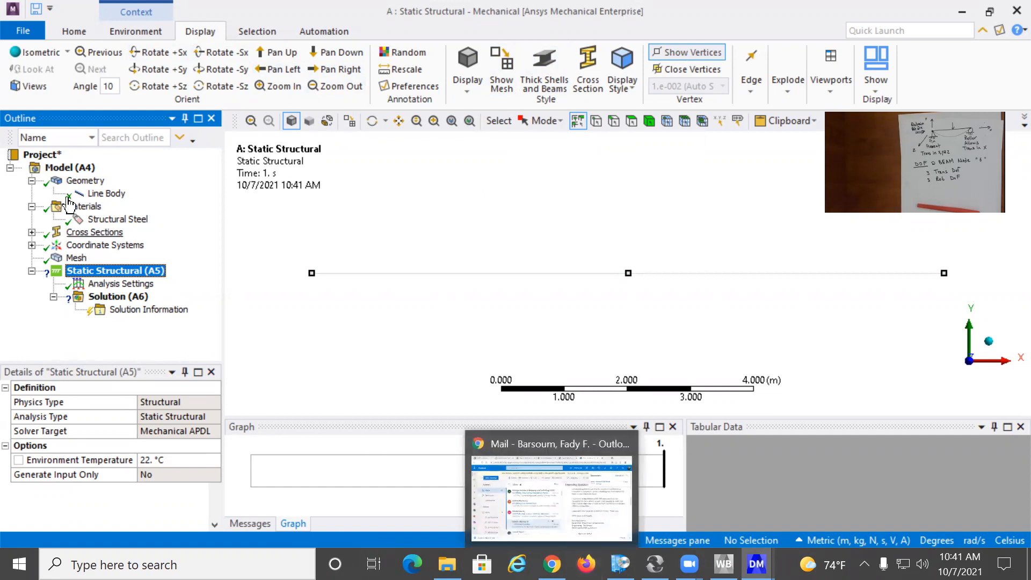
click(121, 30)
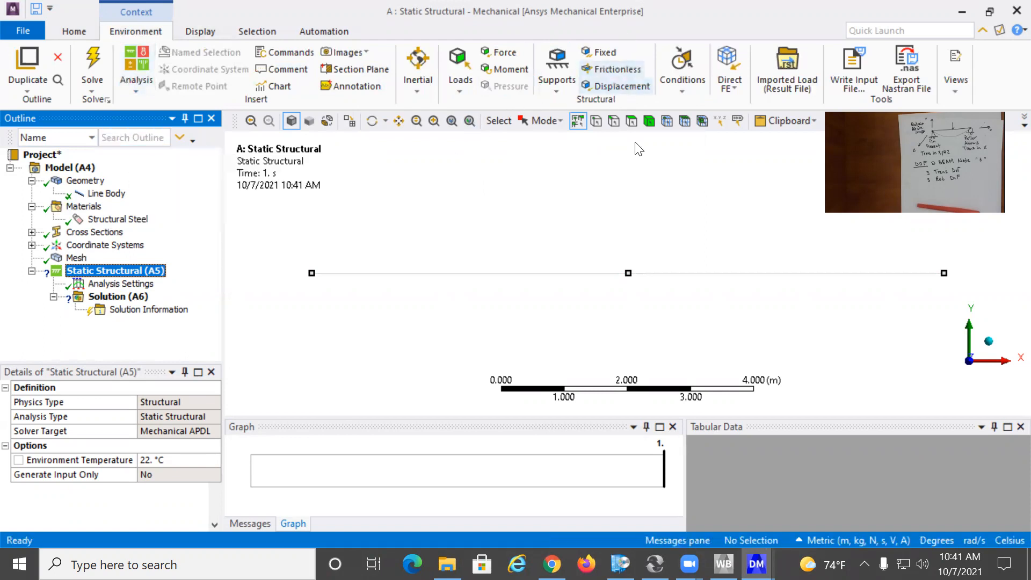
click(556, 86)
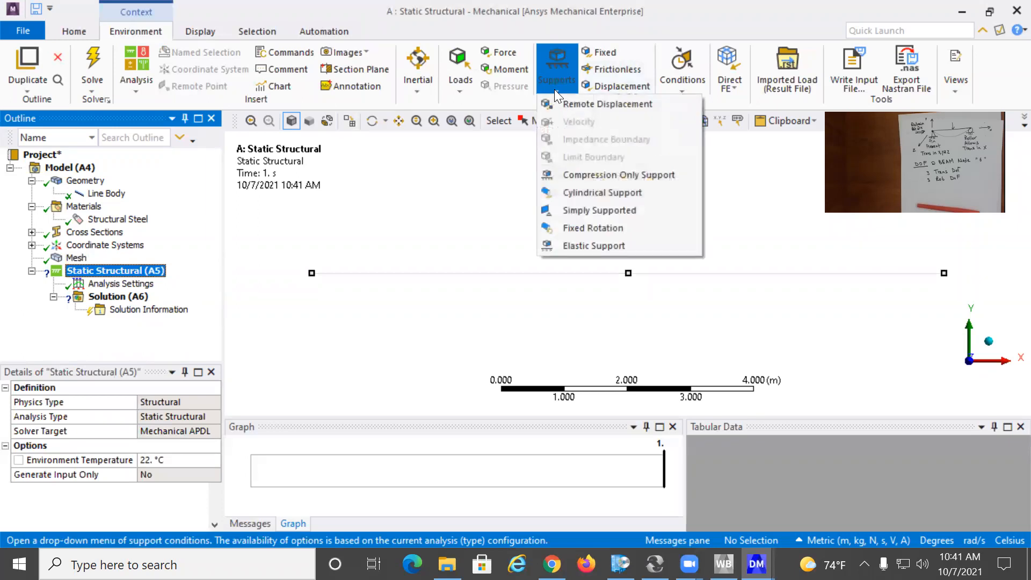
click(572, 210)
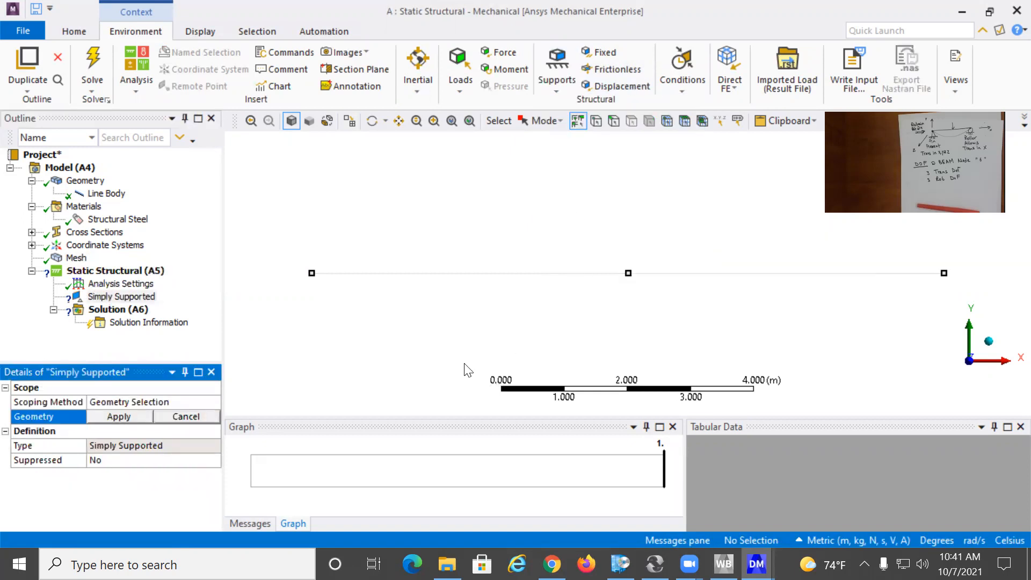
click(312, 273)
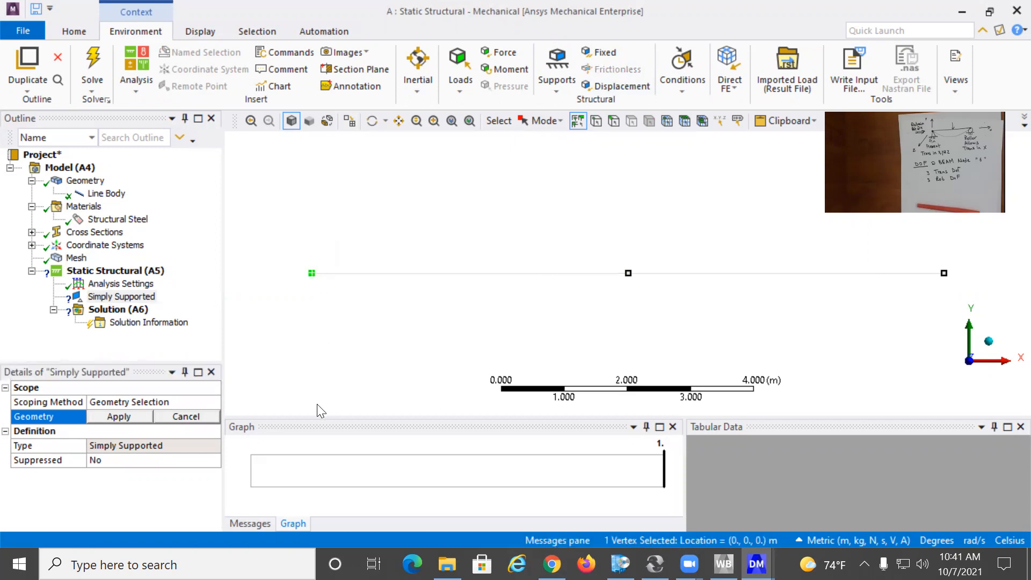
click(121, 416)
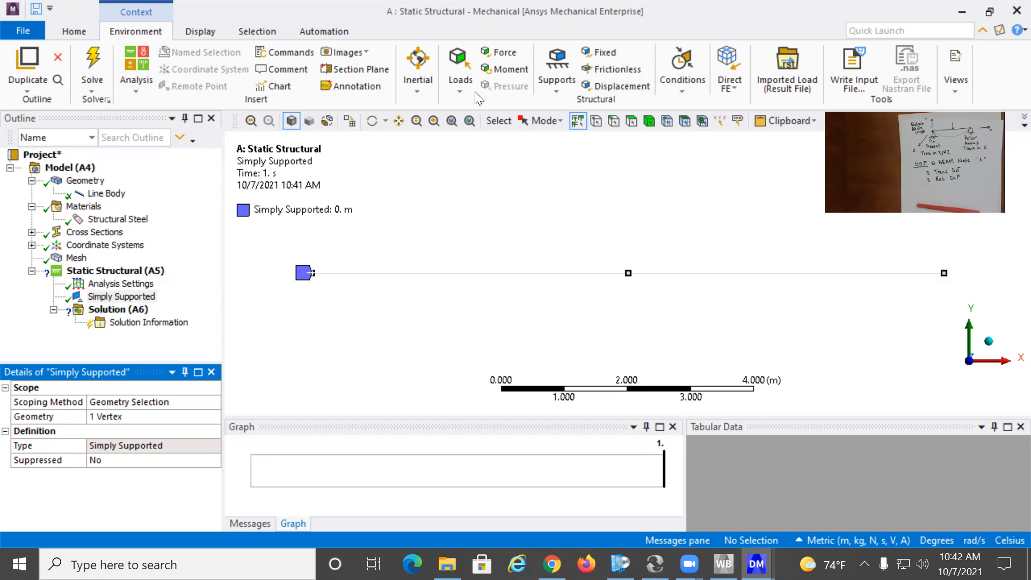
Add a Displacement support scoped to the beam's end vertex at X = 10 m
click(556, 72)
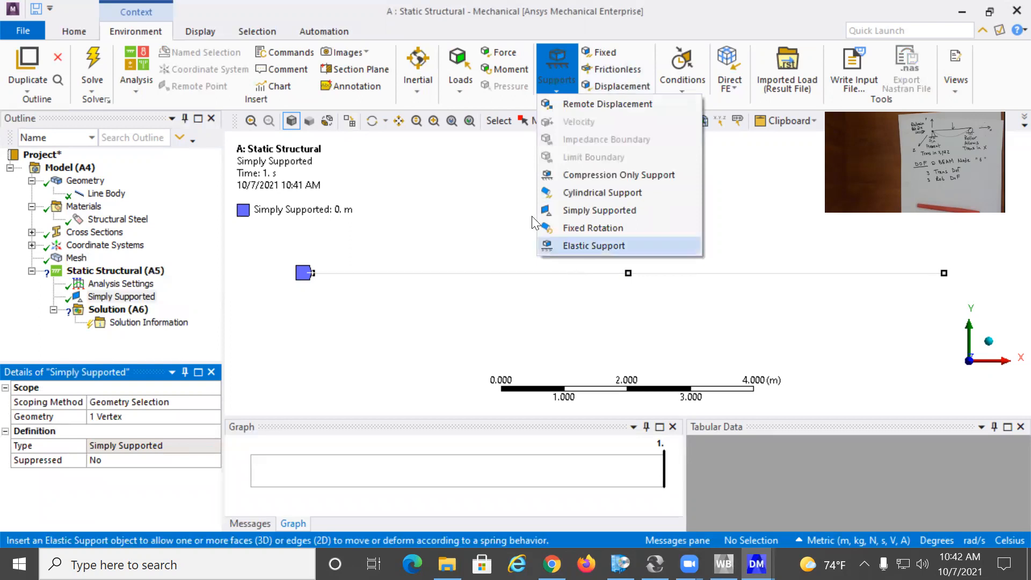
click(612, 86)
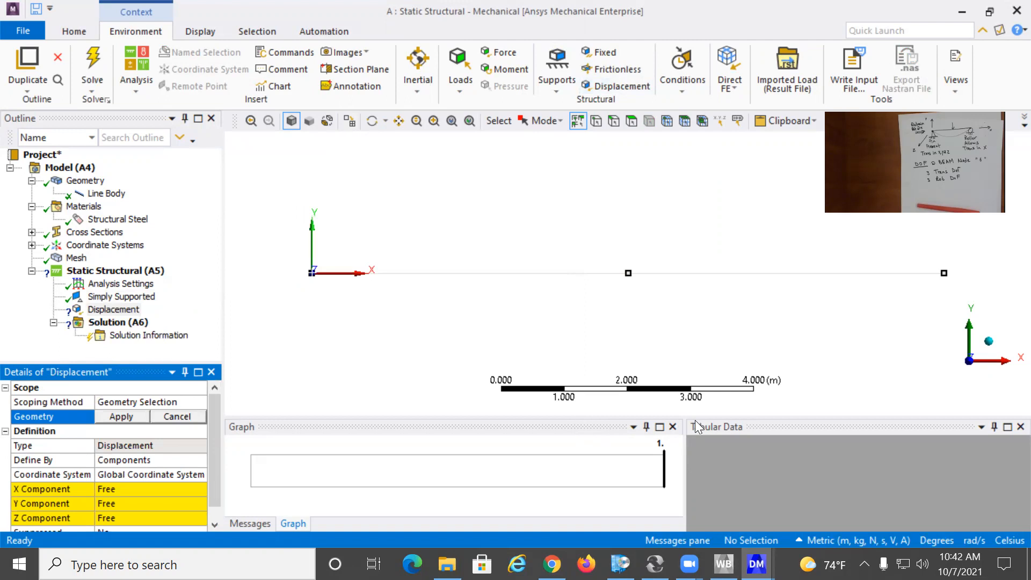
click(944, 274)
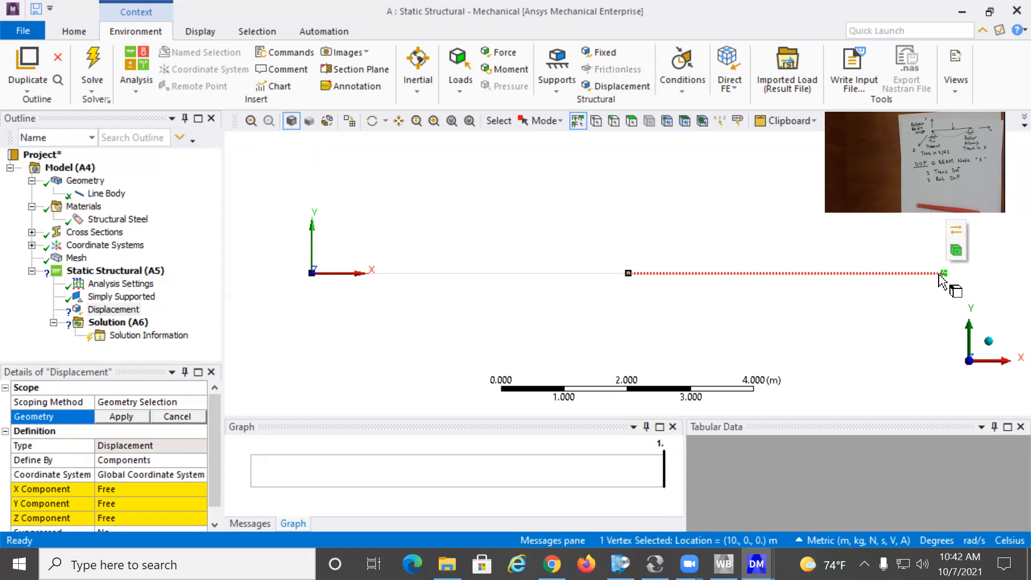
click(114, 416)
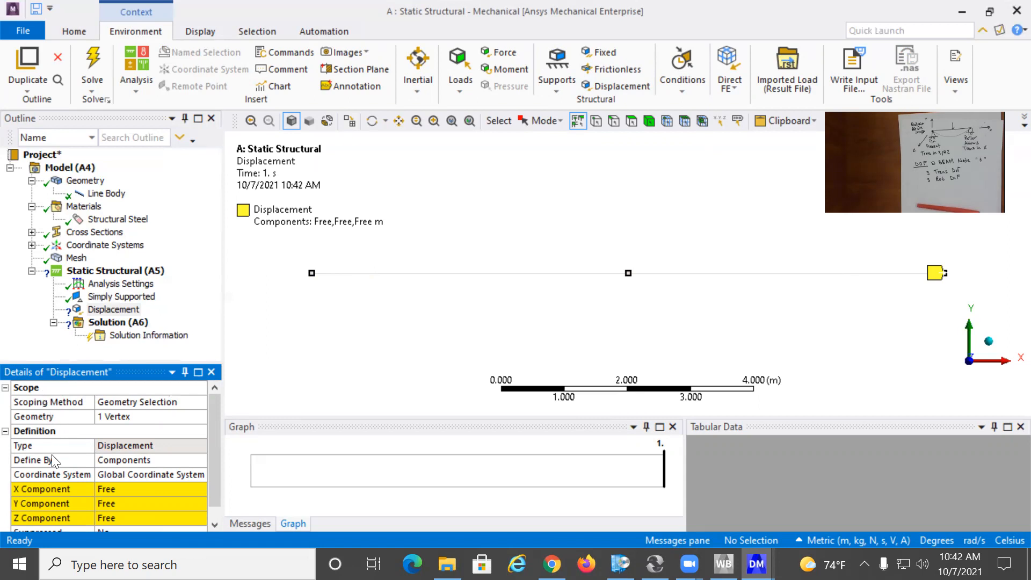
Set the Y component of the Displacement support to 0 m
scroll(52, 454, down, 1)
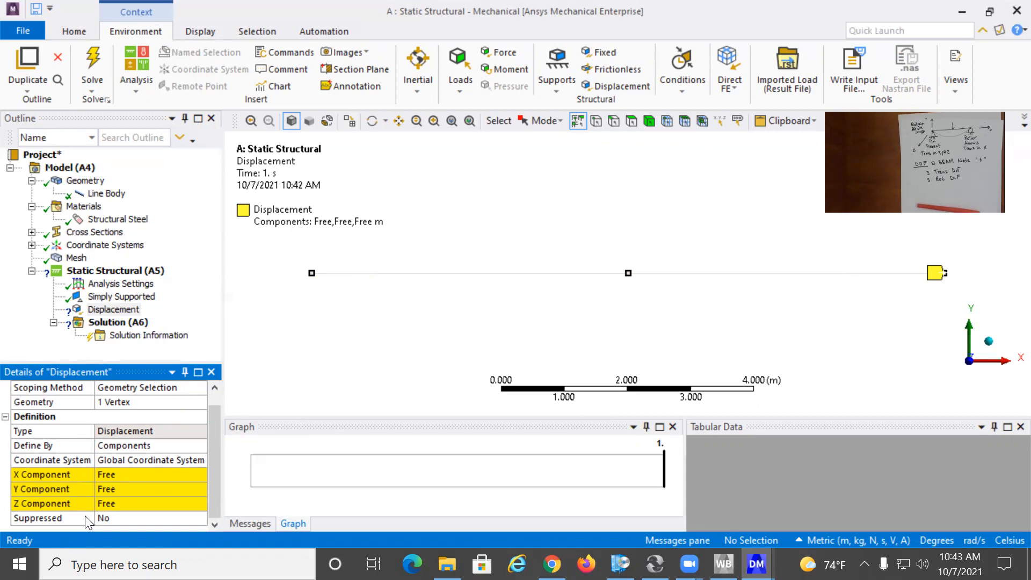
click(111, 489)
key(BackSpace)
text(0)
key(Return)
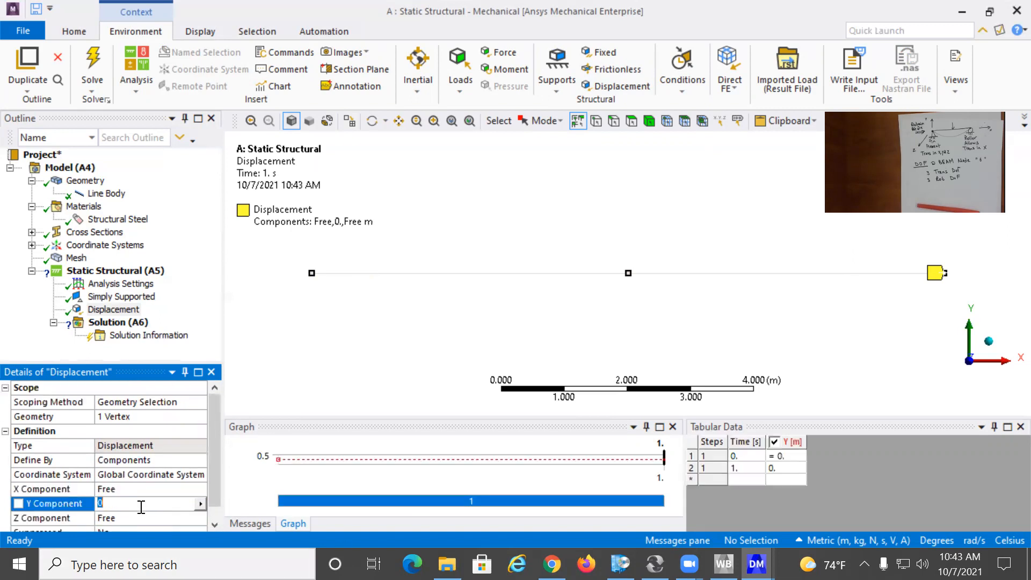
Set the Y and Z components of the Displacement support to 0 m, leaving X free
text(0)
key(Return)
scroll(133, 517, down, 1)
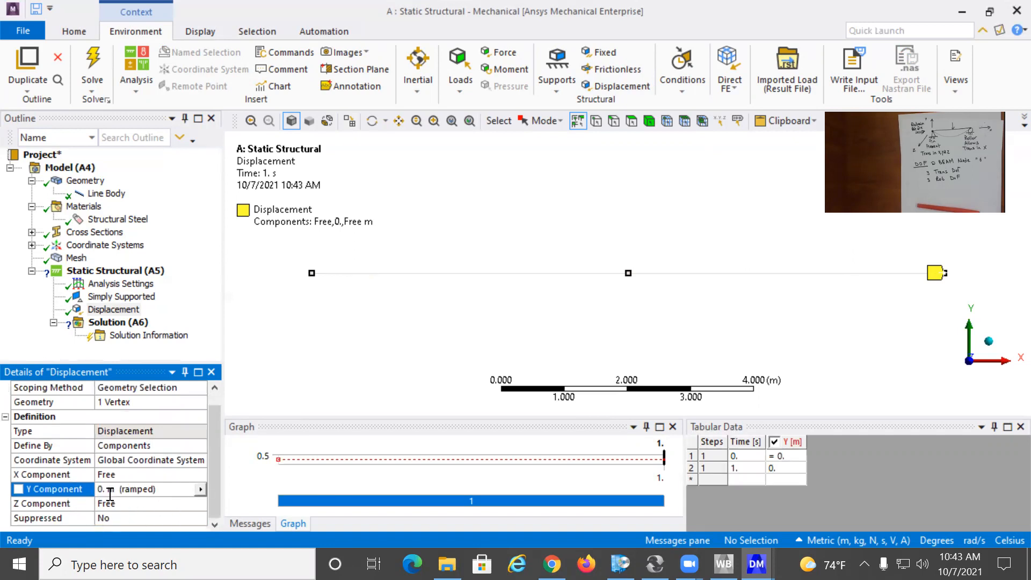
click(114, 504)
text(0)
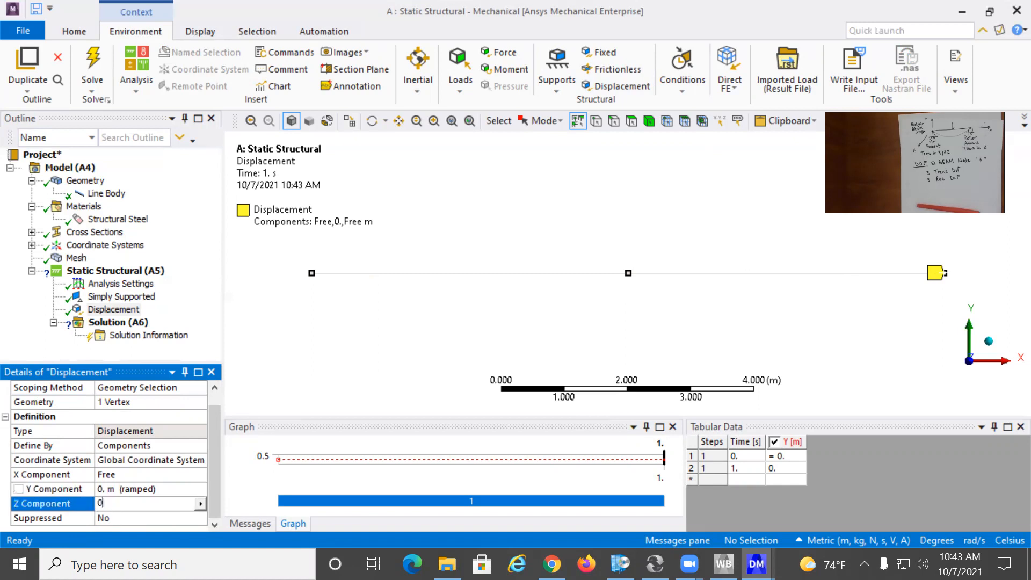
key(Return)
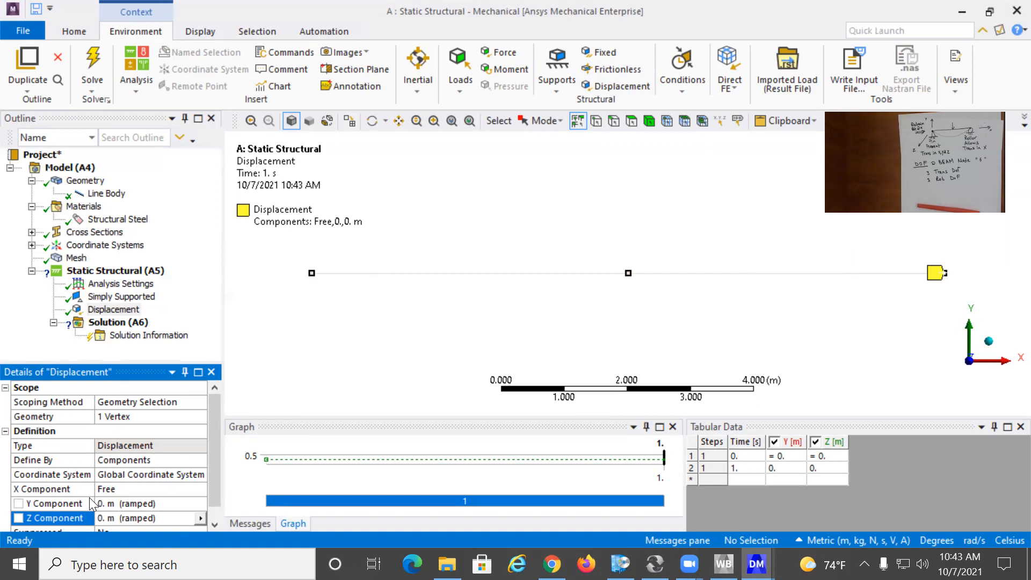
scroll(91, 504, down, 1)
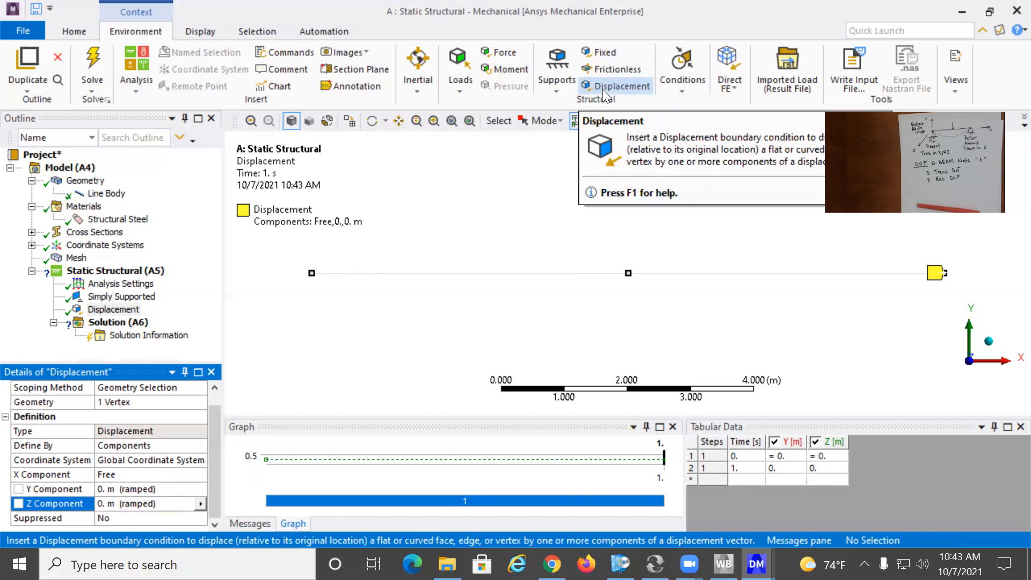
Add a Force load to the Static Structural analysis, scoped to the beam's midpoint vertex at X = 5 m
click(554, 87)
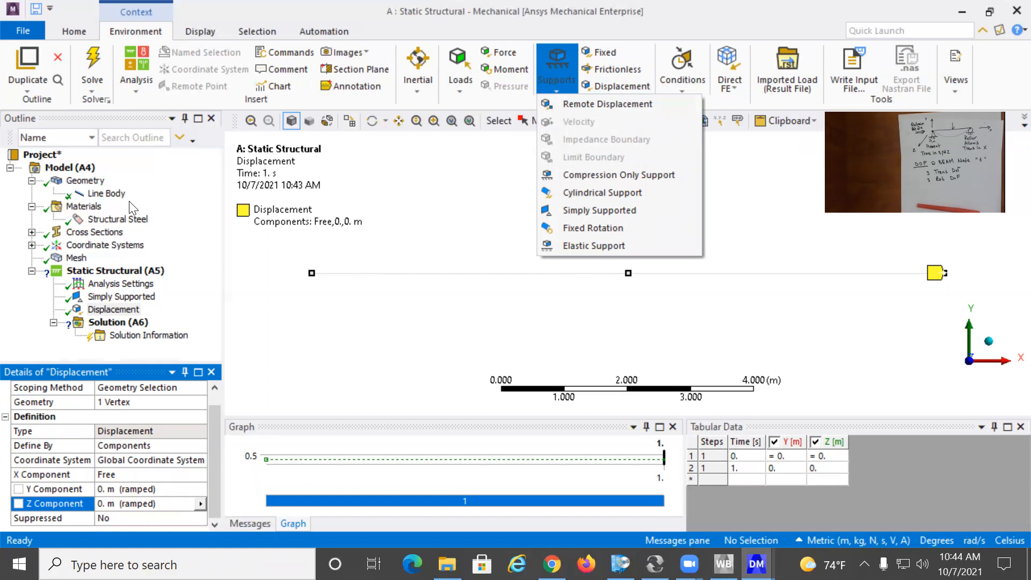
click(102, 272)
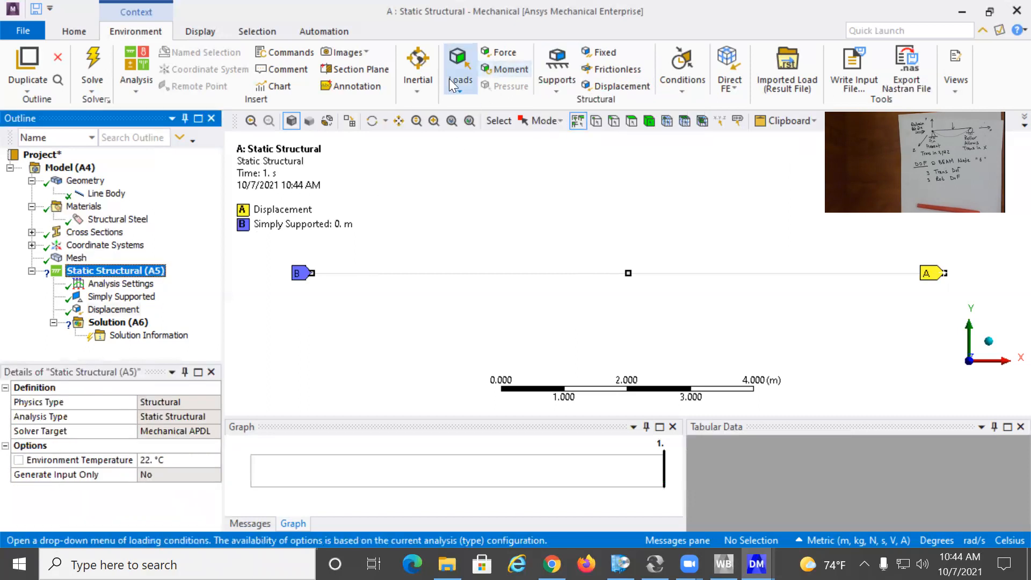
click(460, 79)
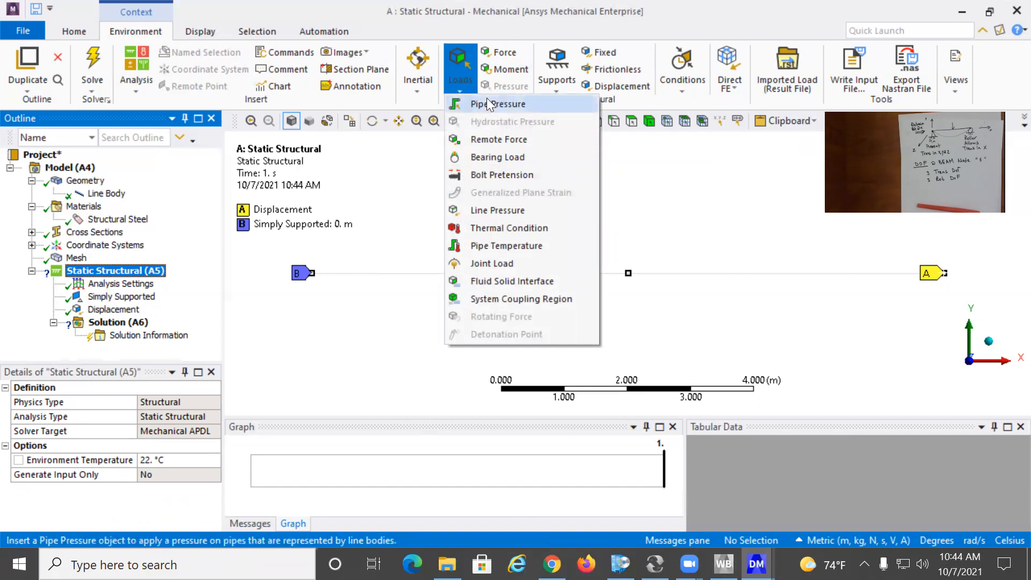
click(499, 52)
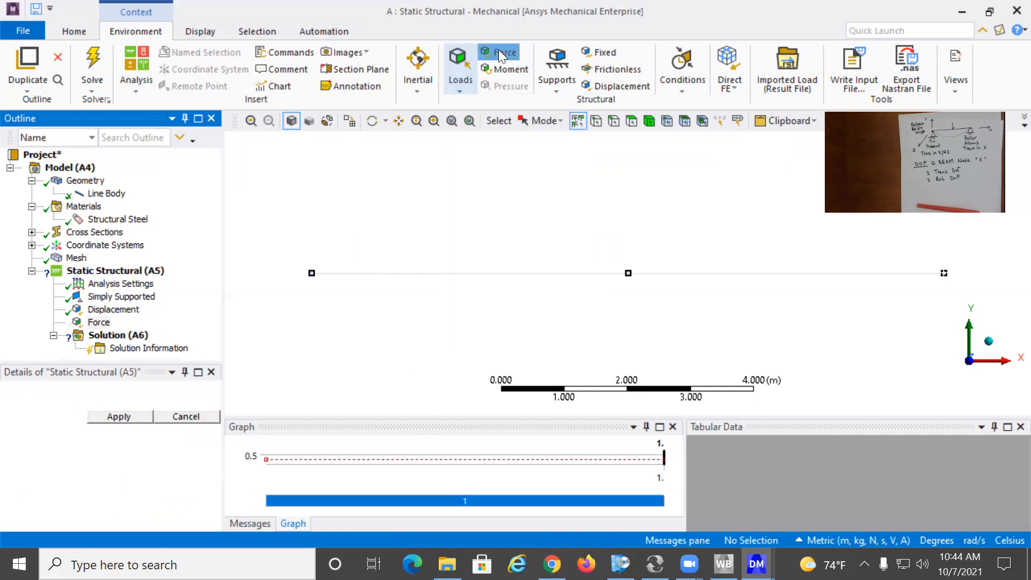
click(628, 274)
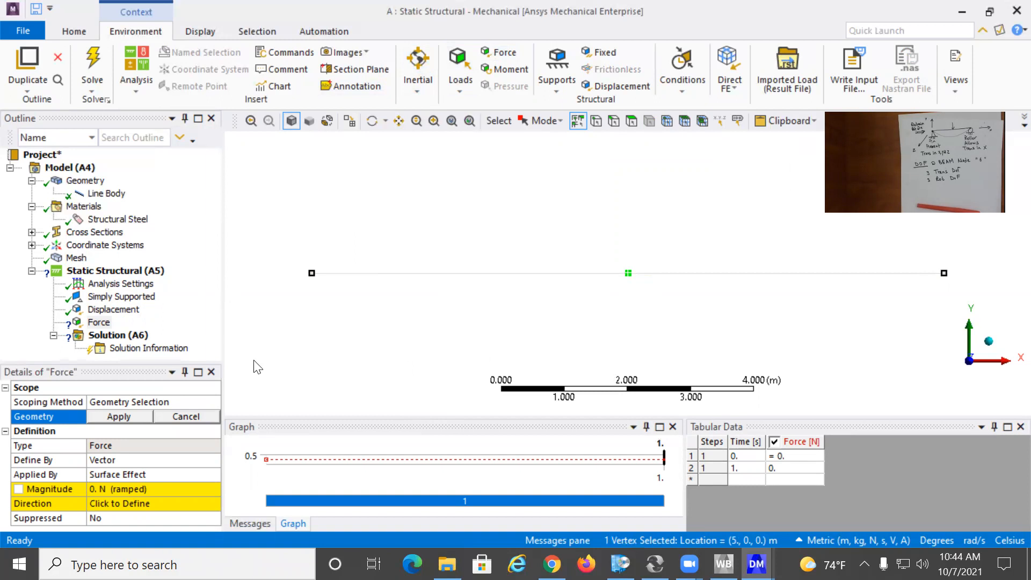
click(135, 417)
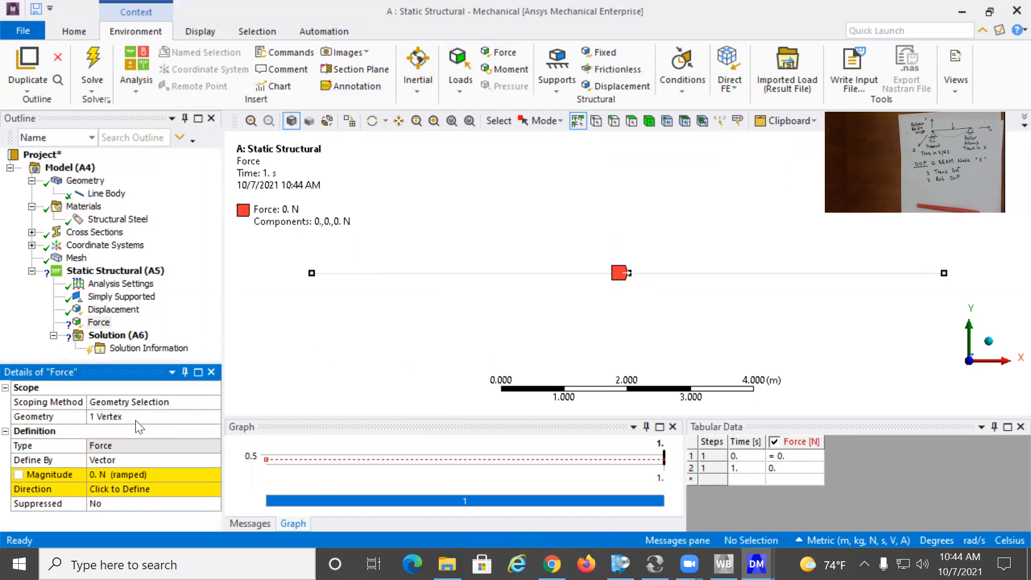
Define the Force by components and set its Y component to -1000 N
click(156, 460)
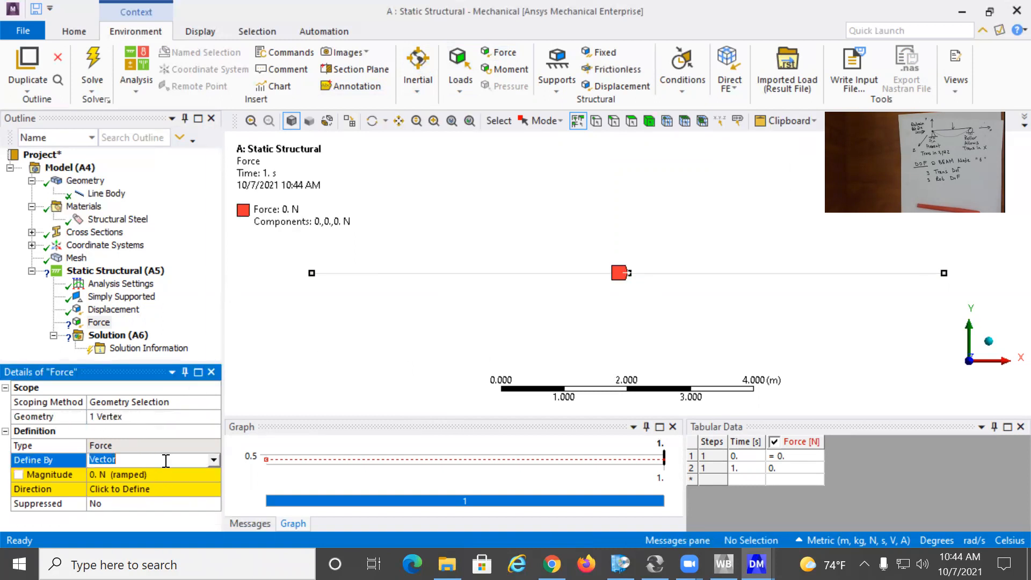
click(214, 459)
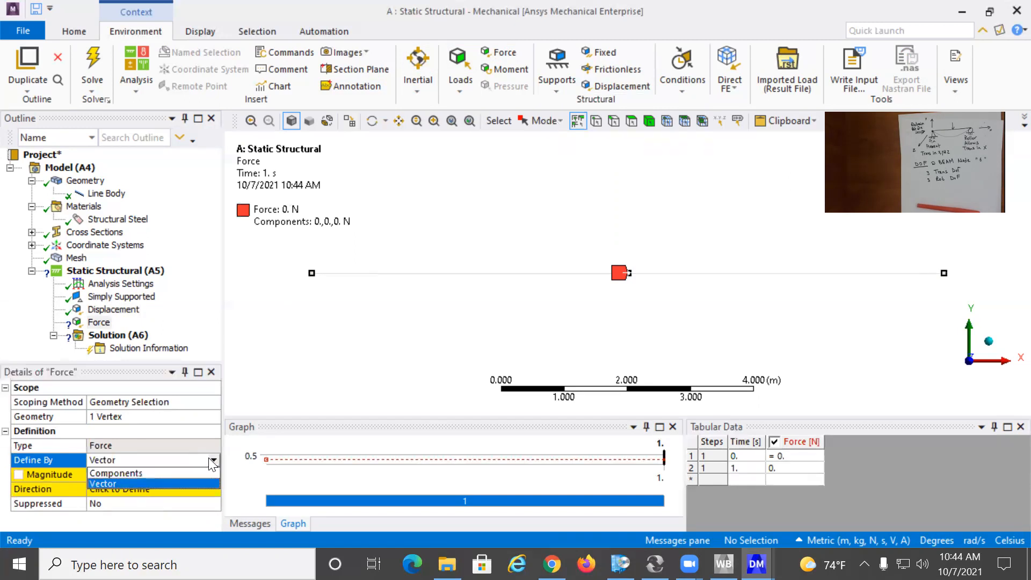
click(172, 468)
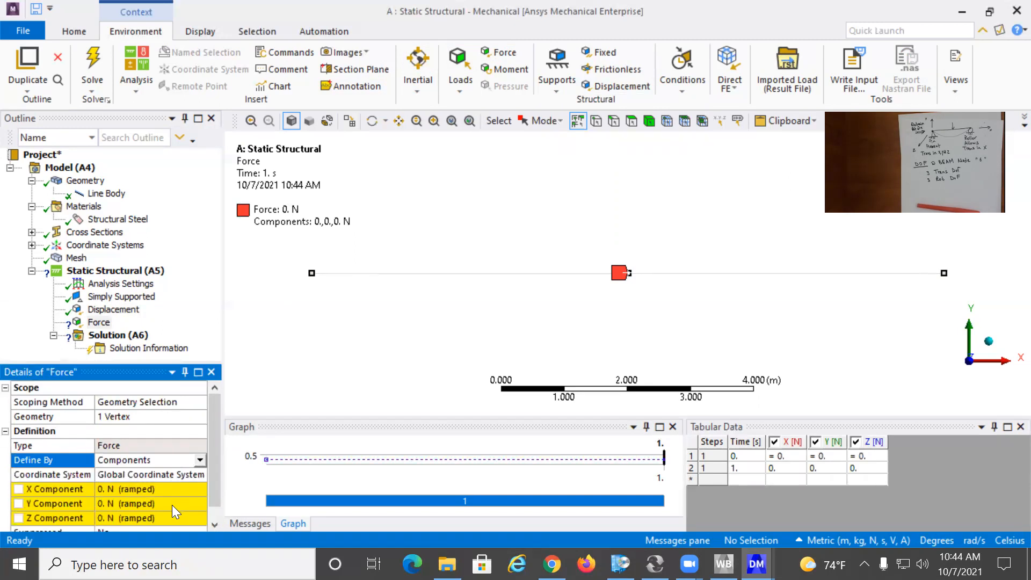
click(107, 500)
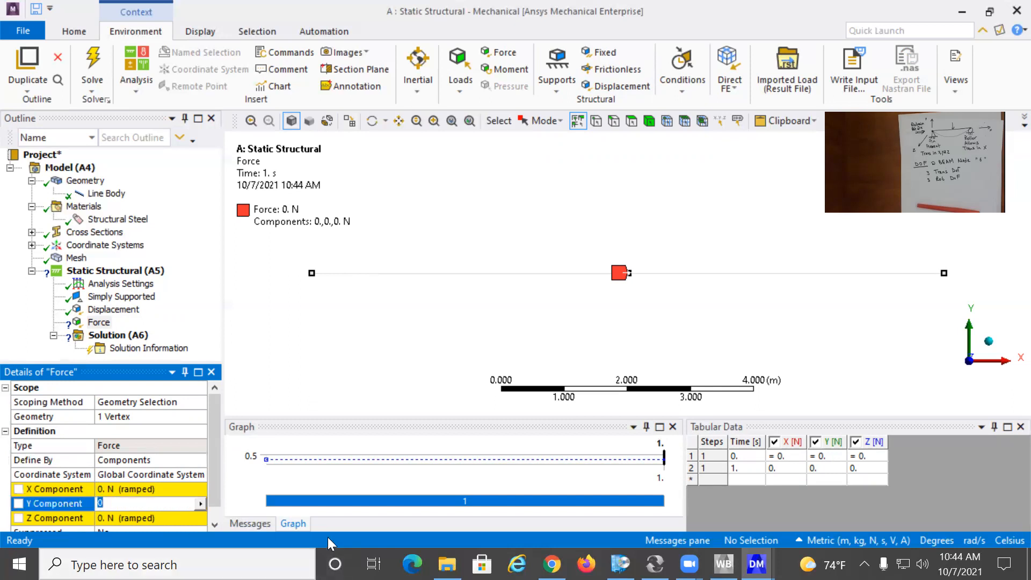
text(-1000)
key(Return)
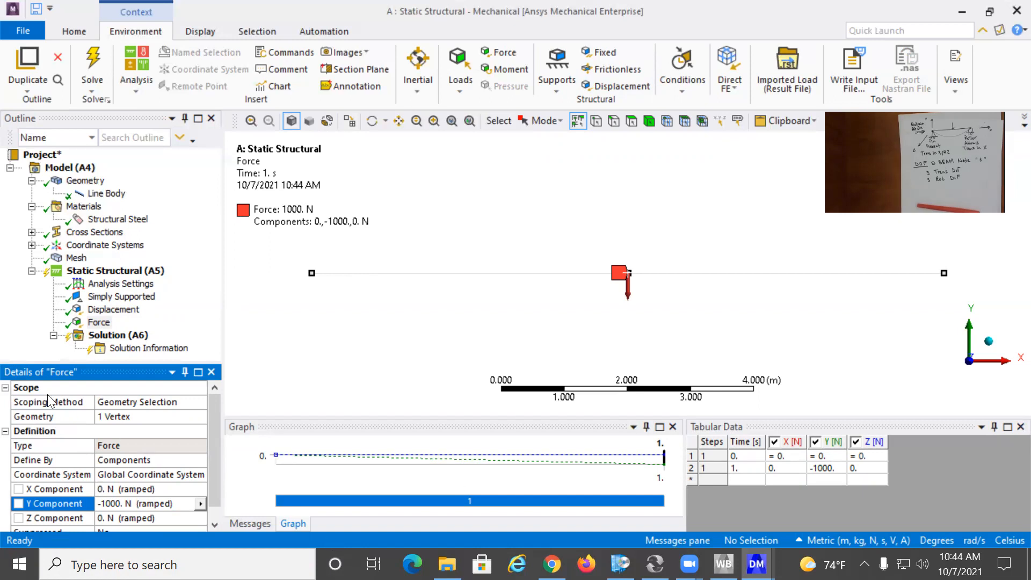
Solve the analysis and read the full text of the solver pivot warning
click(91, 60)
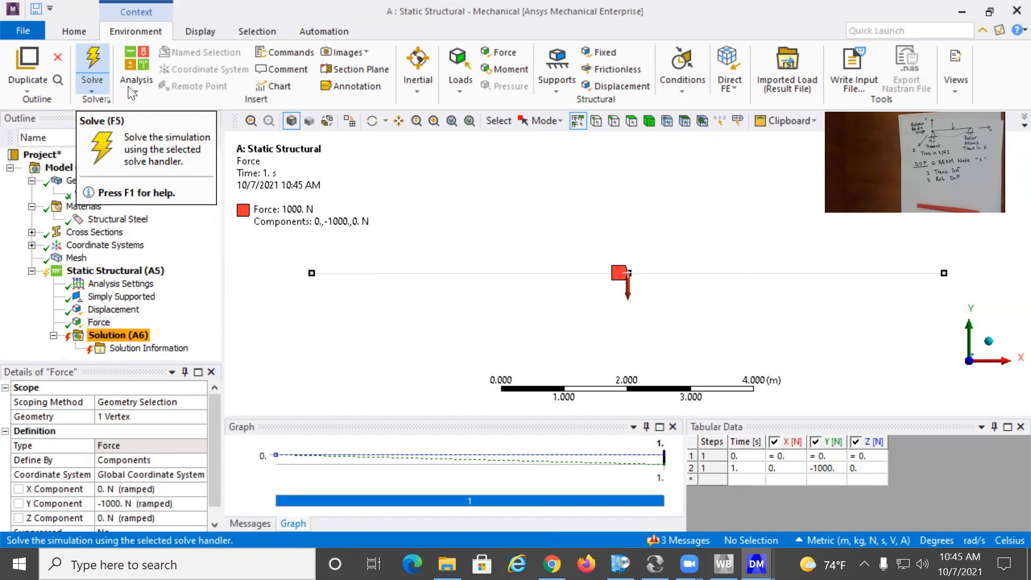
double_click(692, 539)
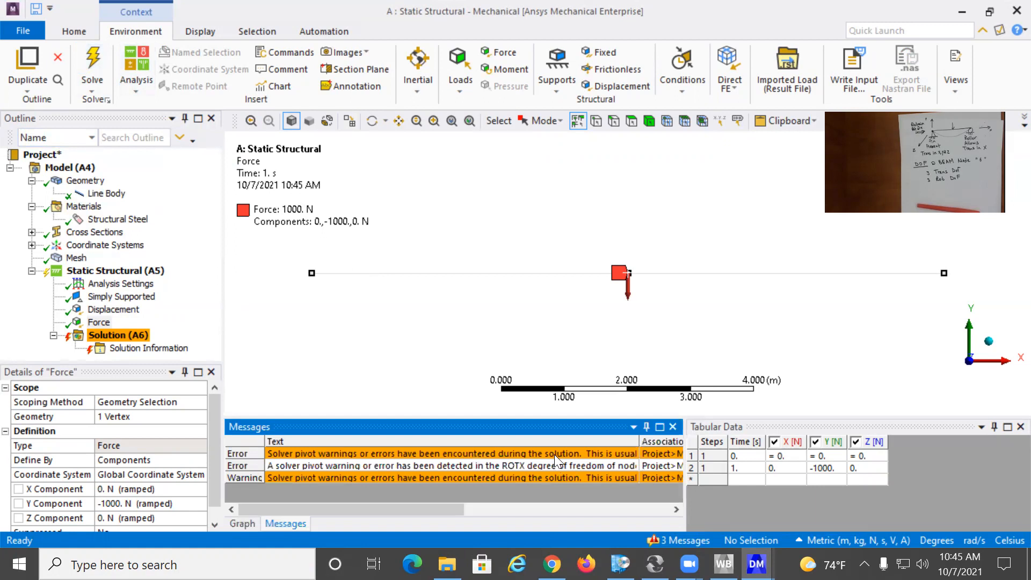
click(468, 478)
double_click(467, 478)
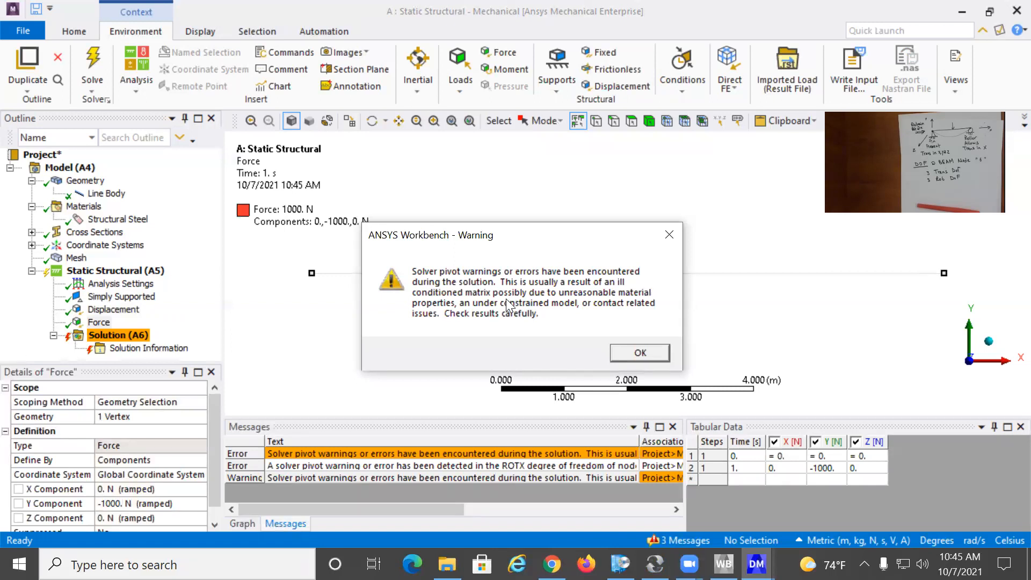
click(634, 358)
Add a Fixed Rotation support to the Static Structural analysis on the beam's end vertex at the origin
click(114, 273)
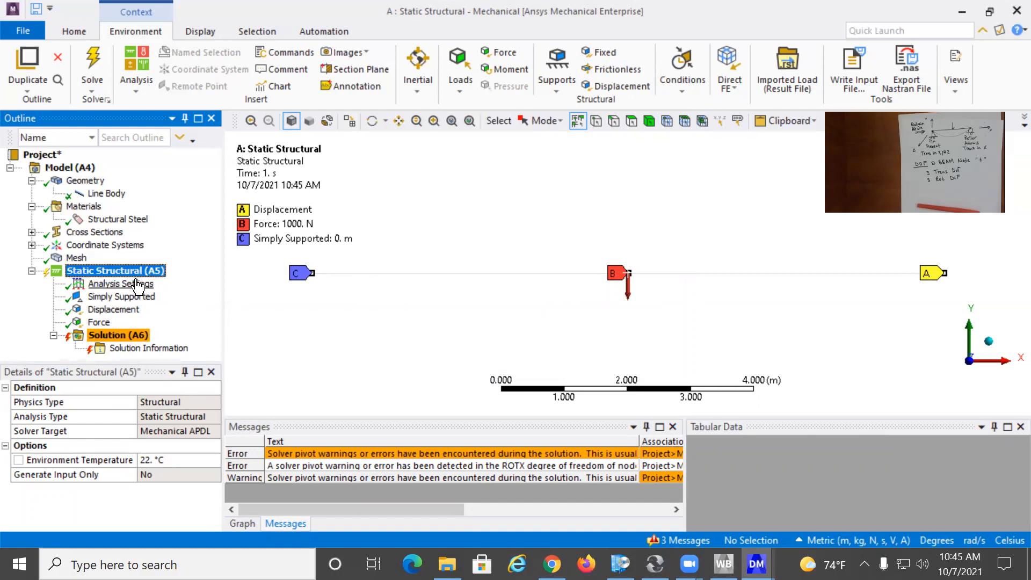
click(555, 82)
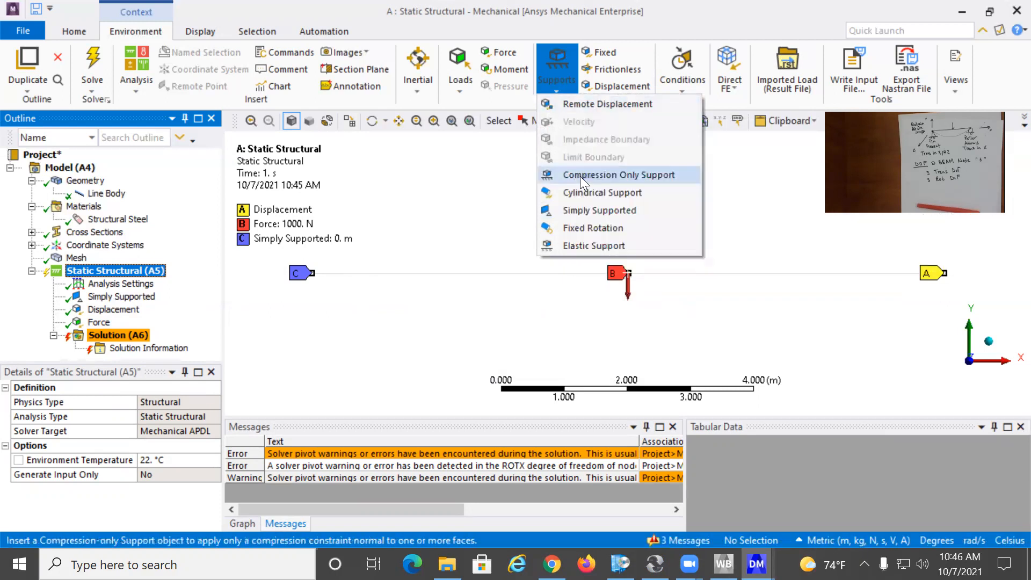
click(566, 226)
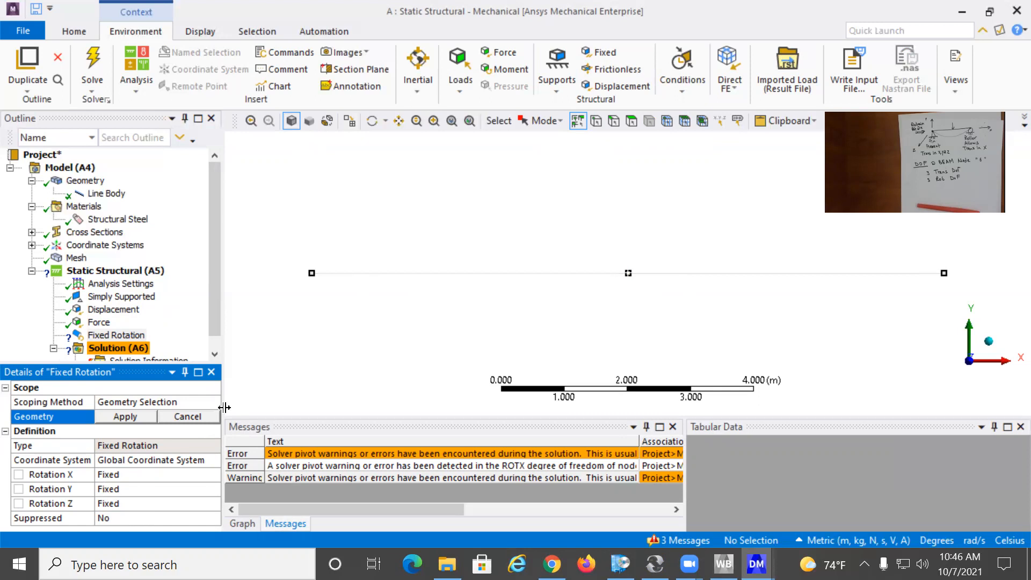
click(312, 273)
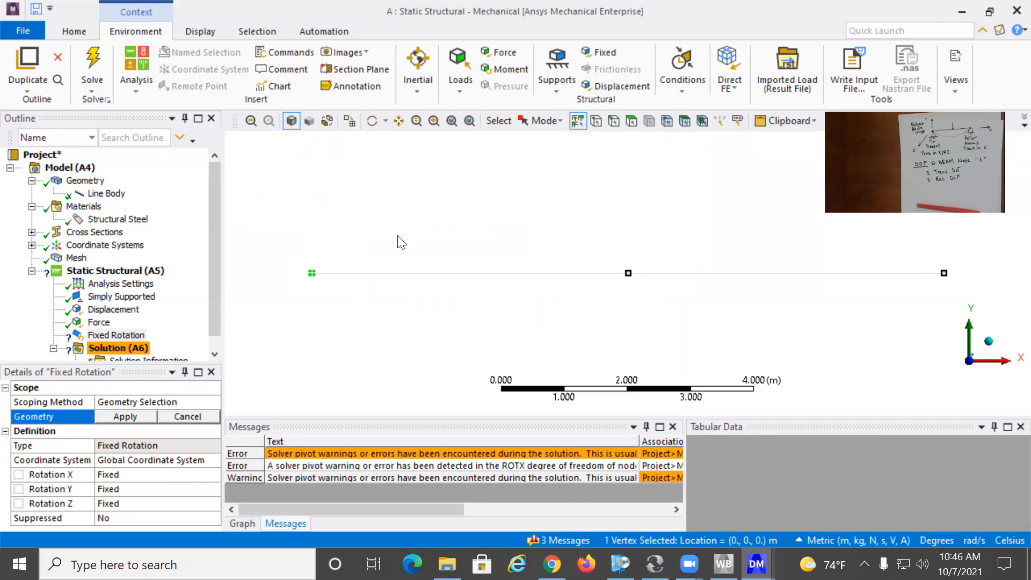
click(131, 416)
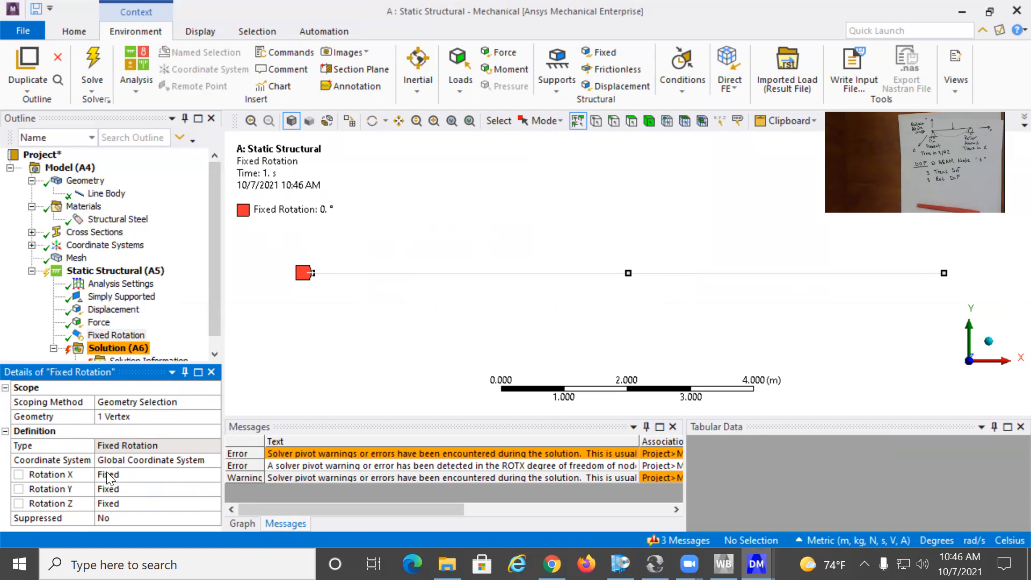
Set Rotation Y and Rotation Z of the Fixed Rotation support to Free and solve the analysis again
click(114, 485)
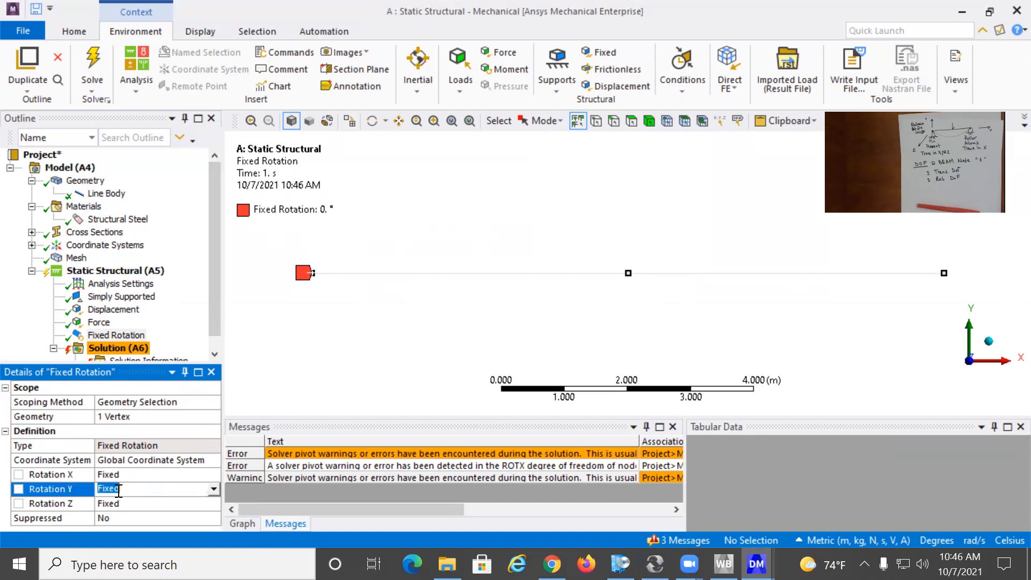
click(212, 491)
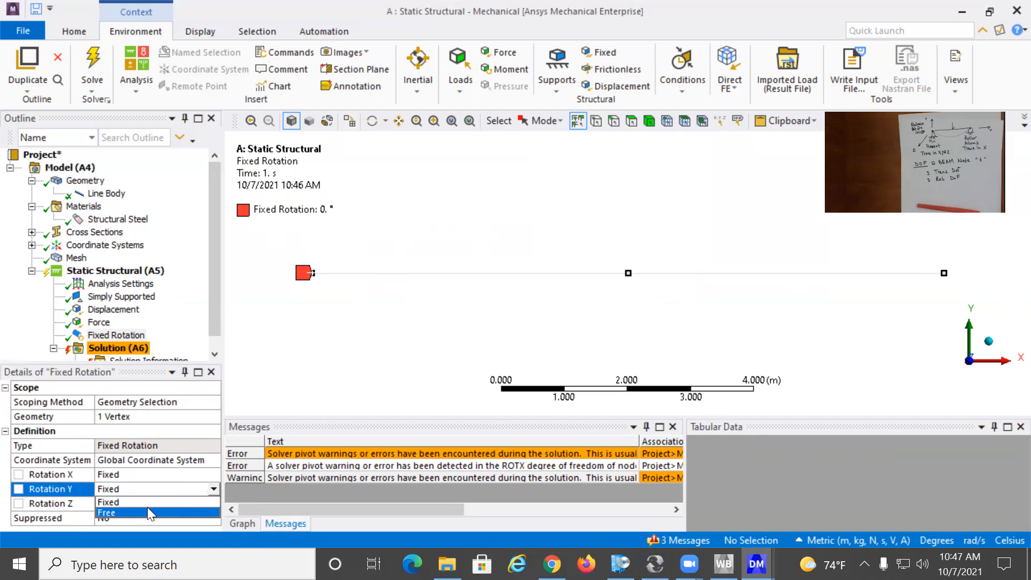
click(147, 507)
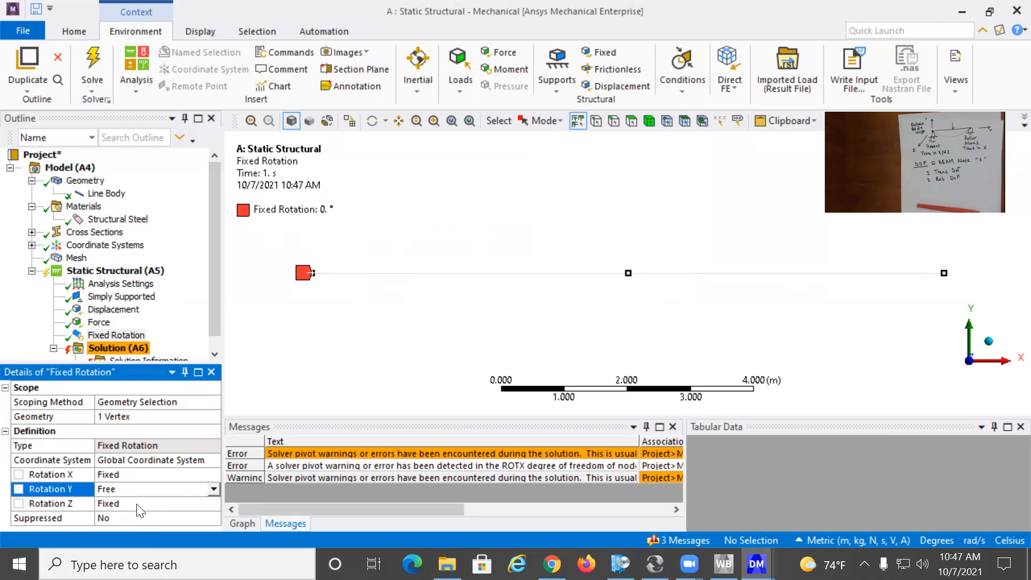
click(158, 504)
click(213, 503)
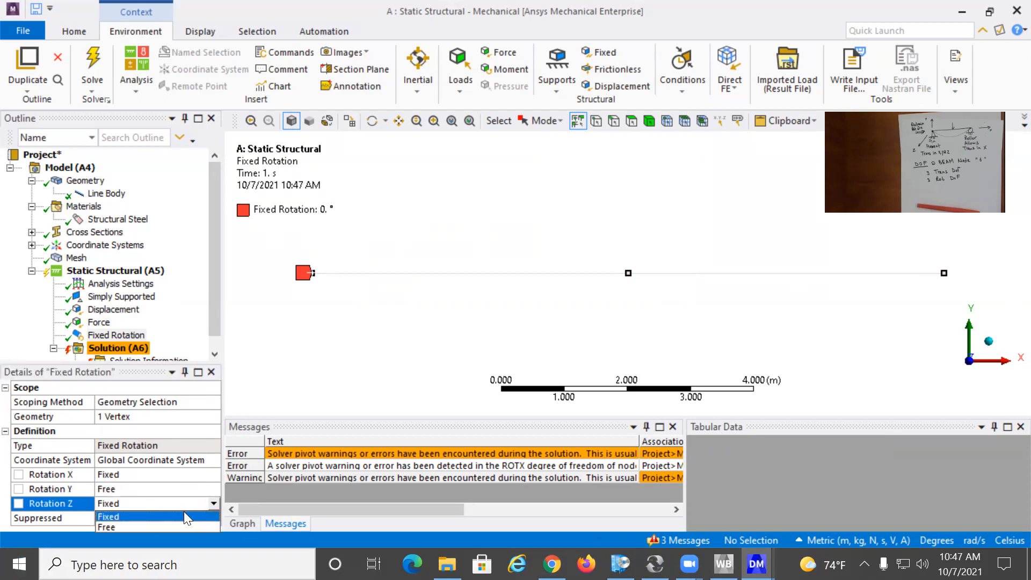
click(130, 525)
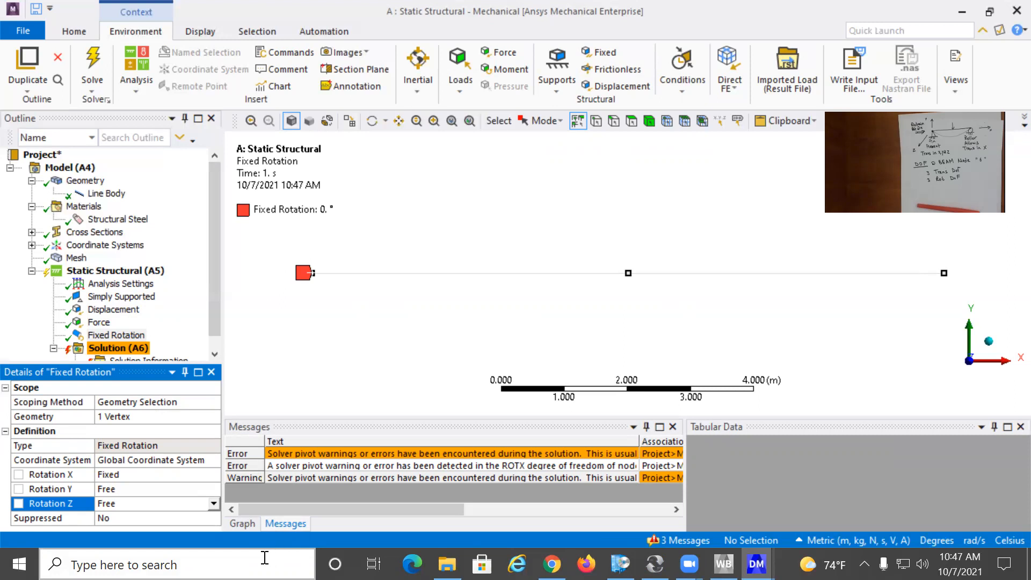
click(120, 272)
click(85, 67)
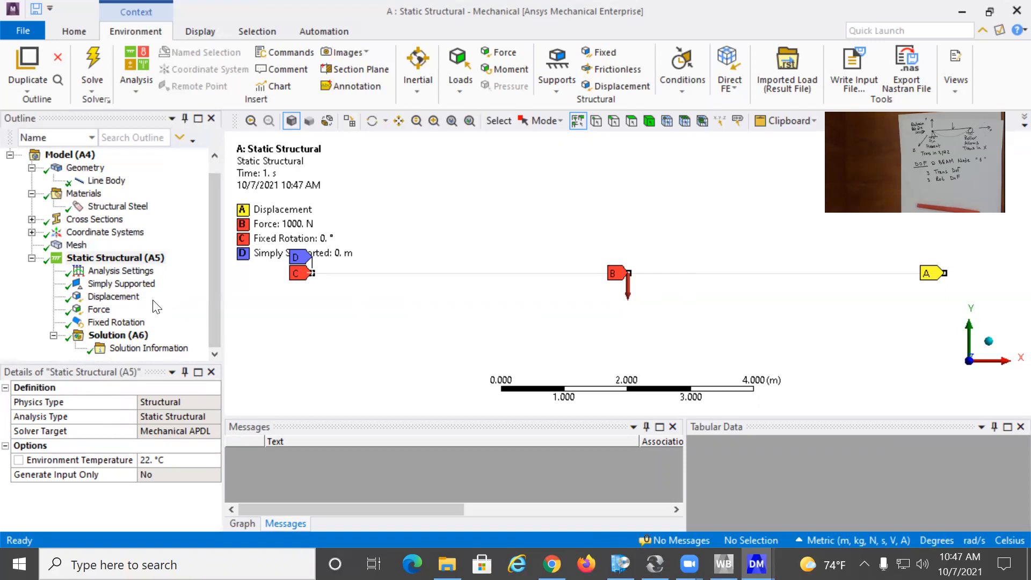
Add a Moment Reaction probe for the Fixed Rotation boundary condition and evaluate its results
click(123, 337)
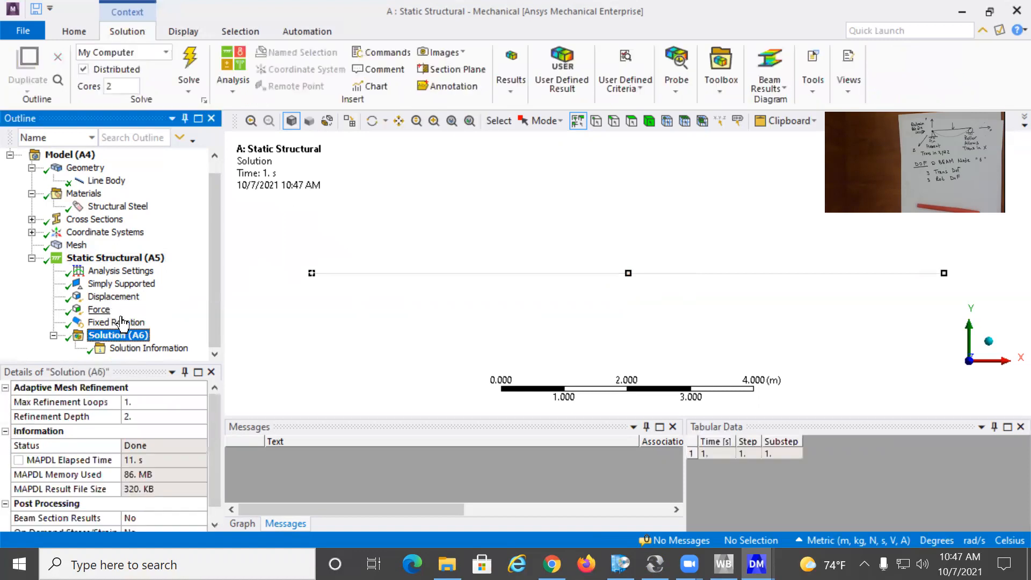
click(675, 82)
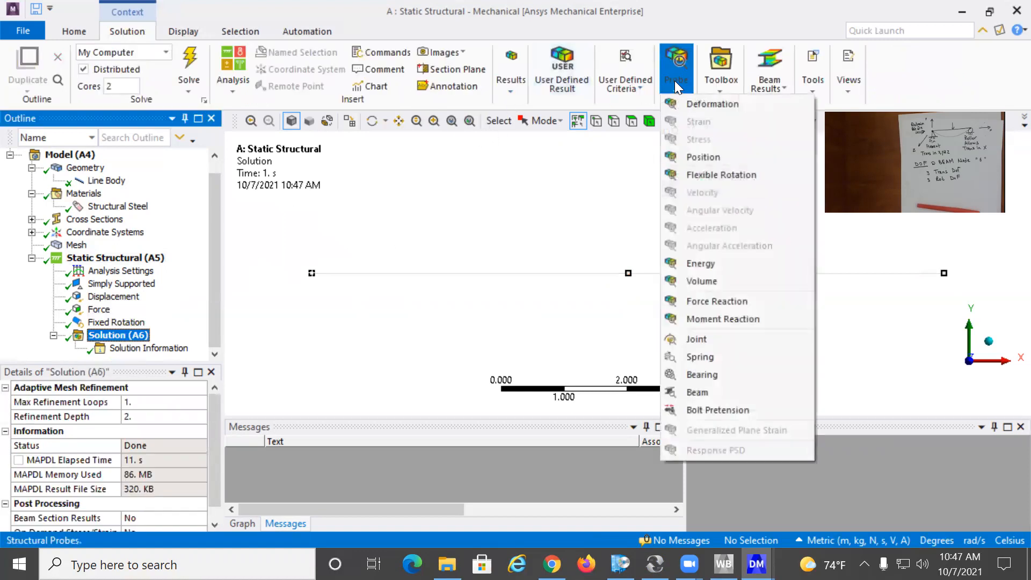
click(700, 317)
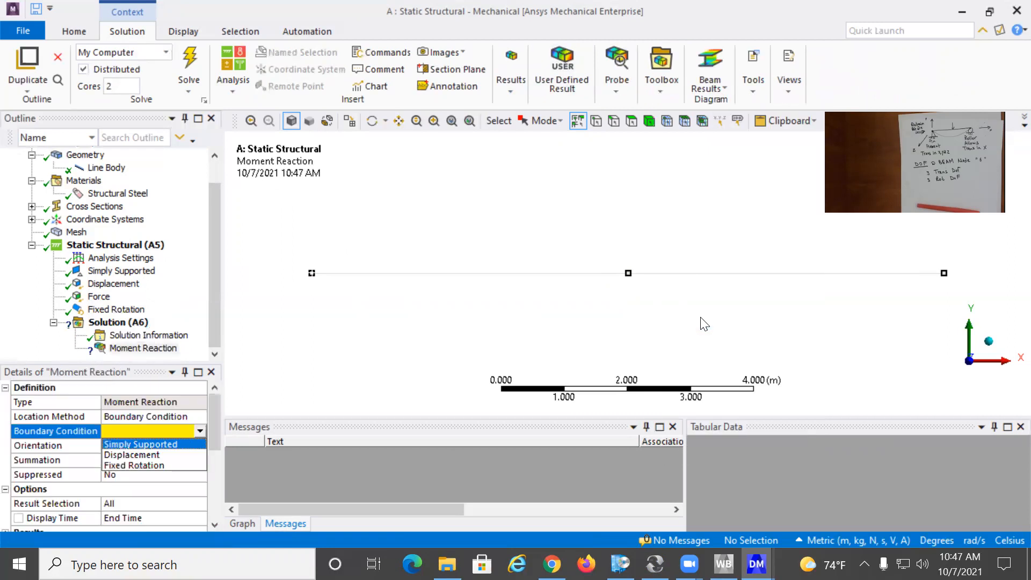
click(152, 466)
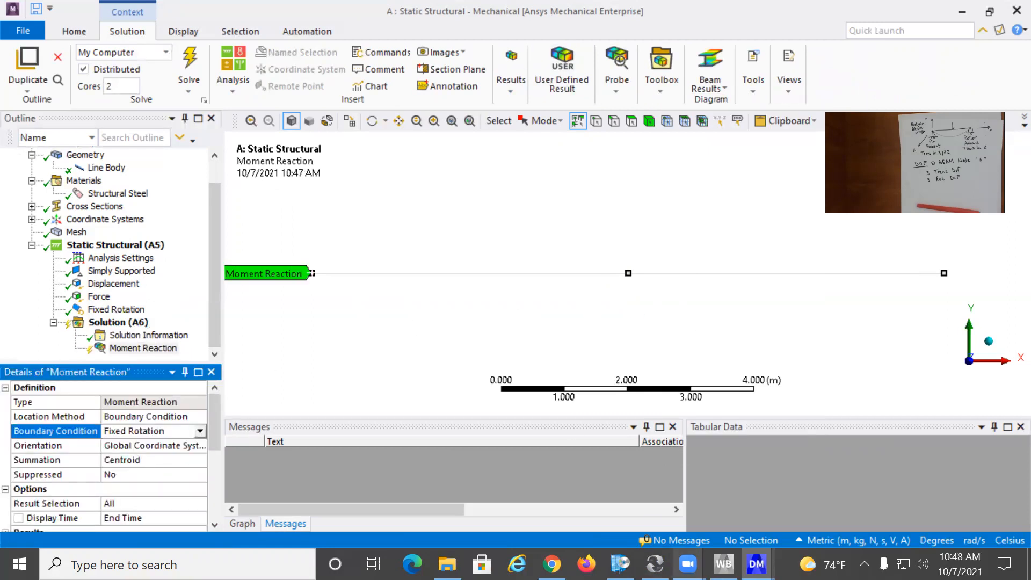
click(189, 63)
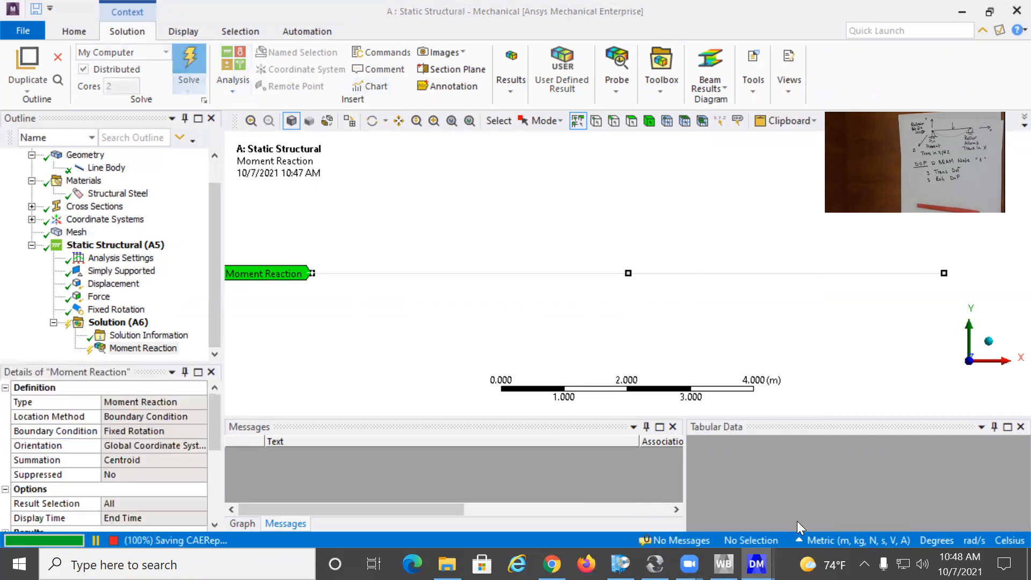
scroll(28, 464, down, 3)
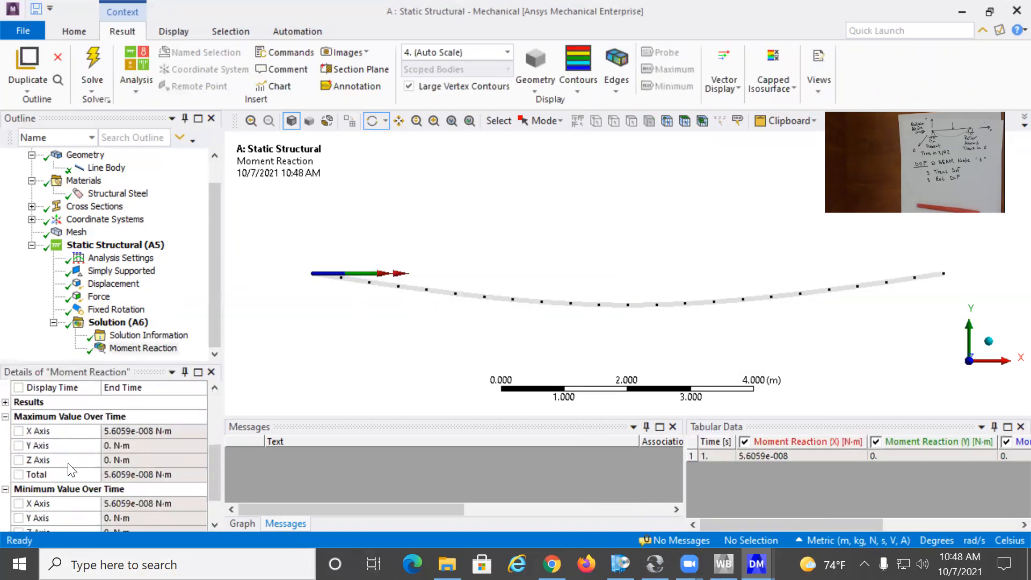
Add a Total Deformation result for all bodies to the solution and evaluate it
scroll(70, 470, down, 1)
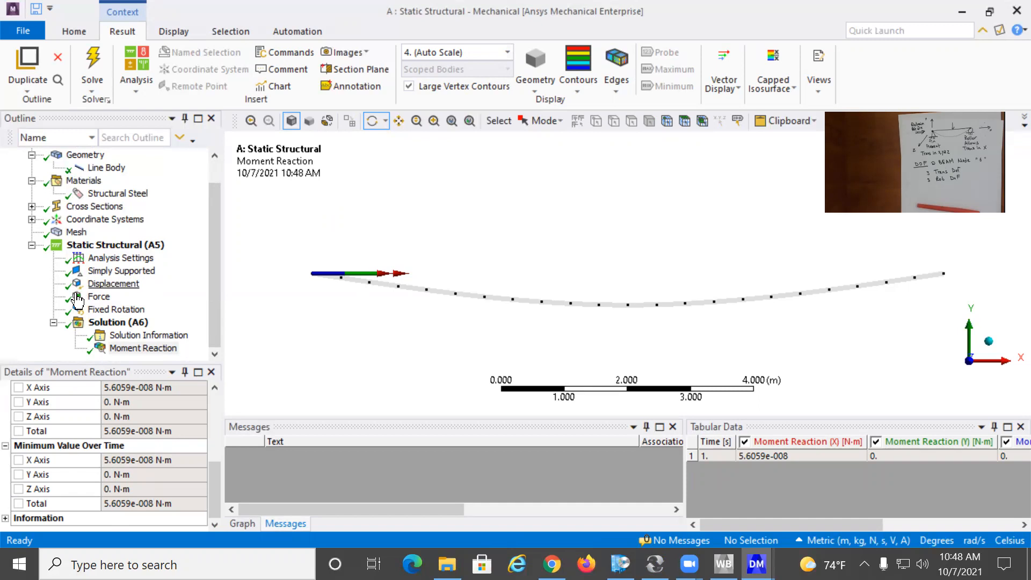
click(94, 326)
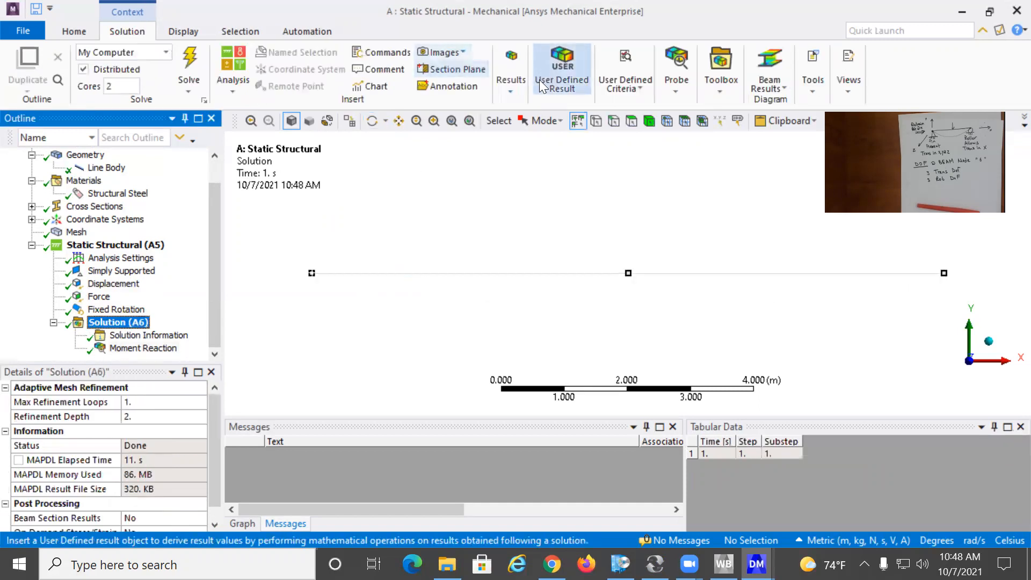
click(509, 86)
click(513, 123)
click(528, 167)
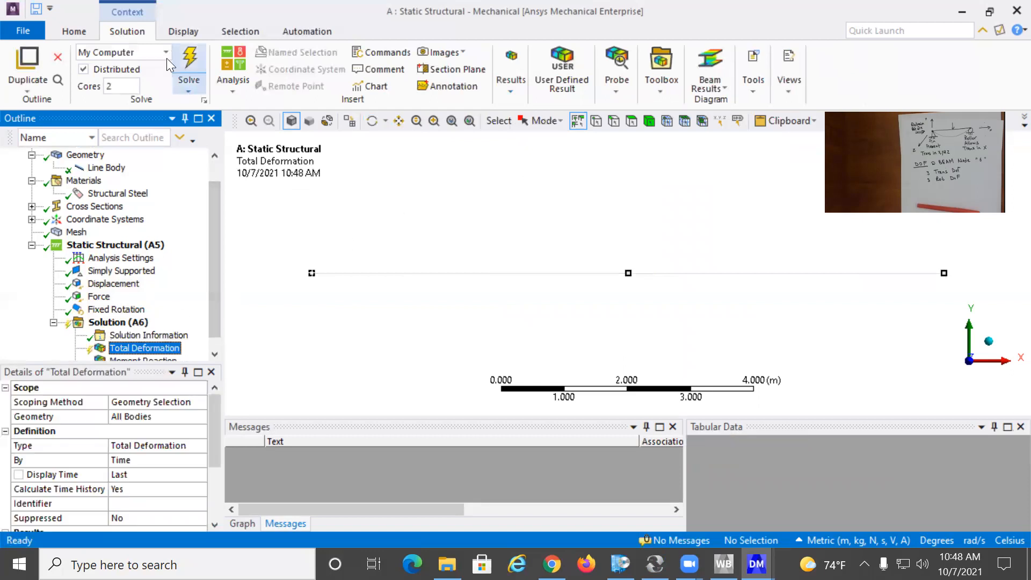
click(193, 61)
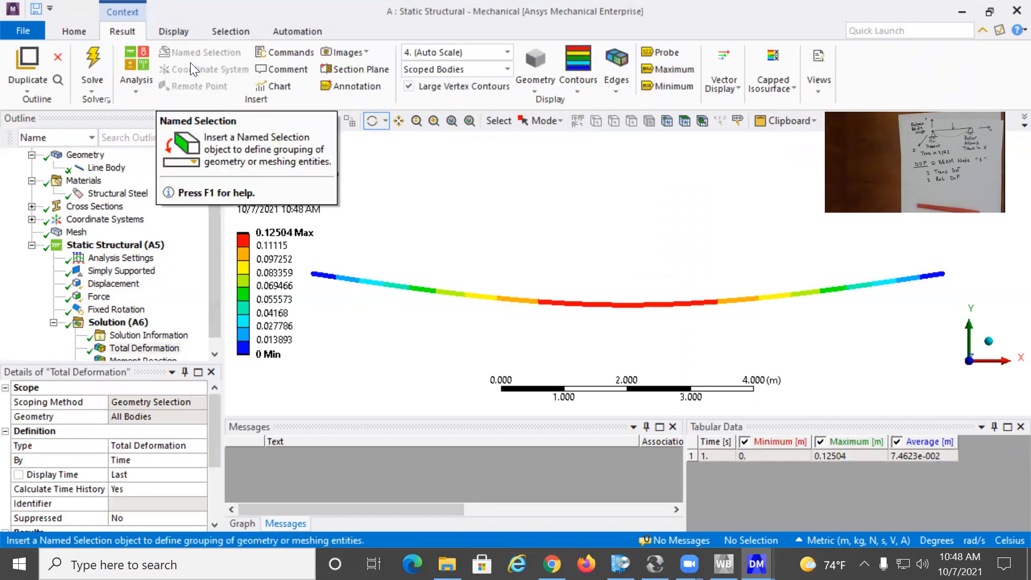
Set the animation duration to 10 Sec and play the Total Deformation animation of the beam
click(106, 168)
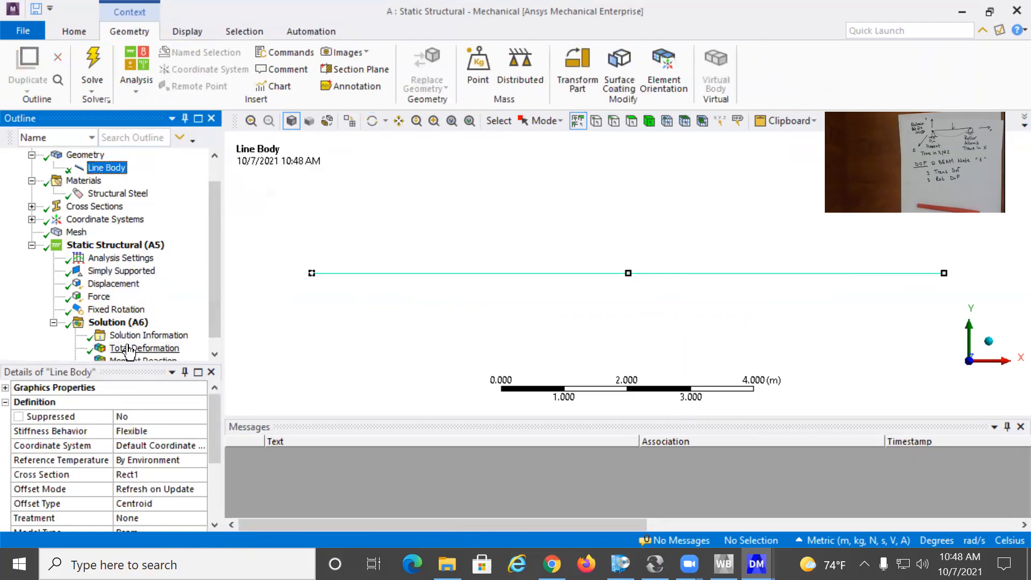
scroll(141, 346, down, 1)
click(143, 335)
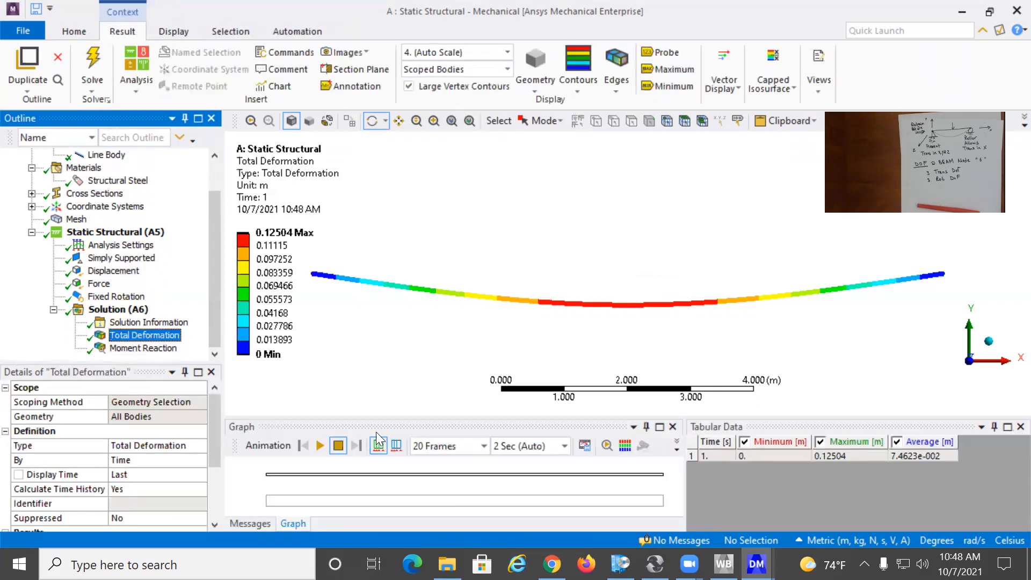
click(532, 446)
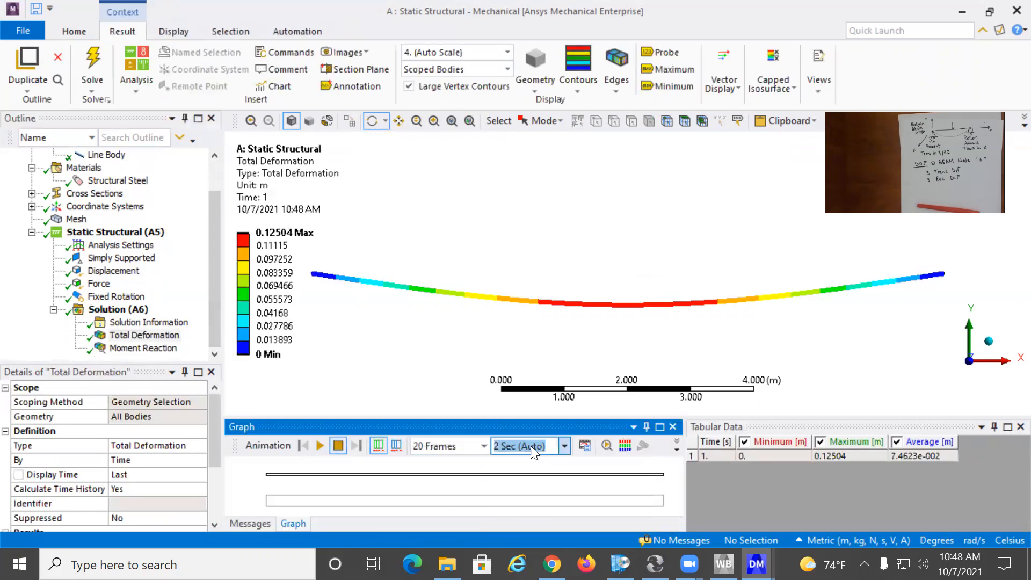
click(562, 447)
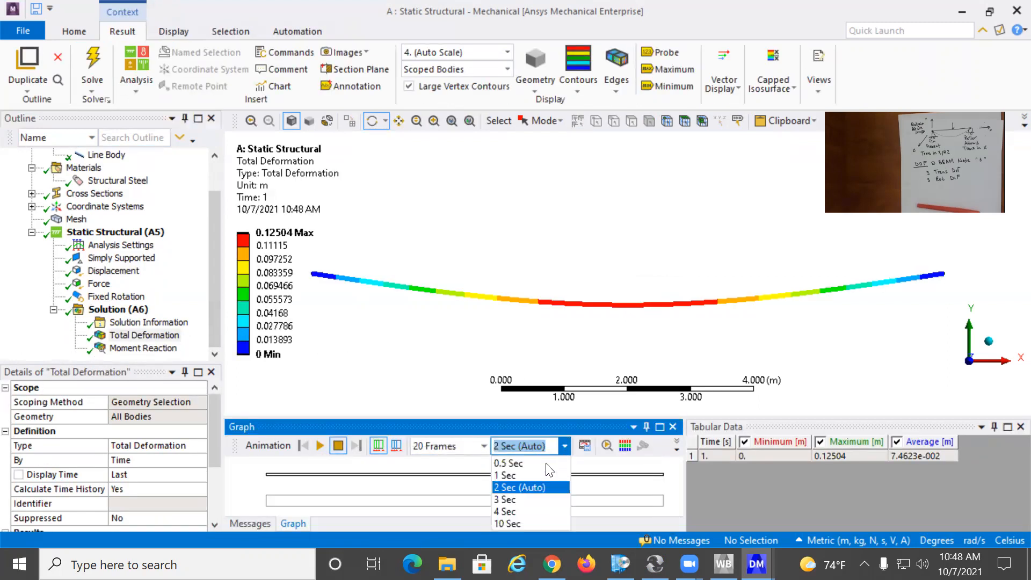
click(533, 521)
click(320, 445)
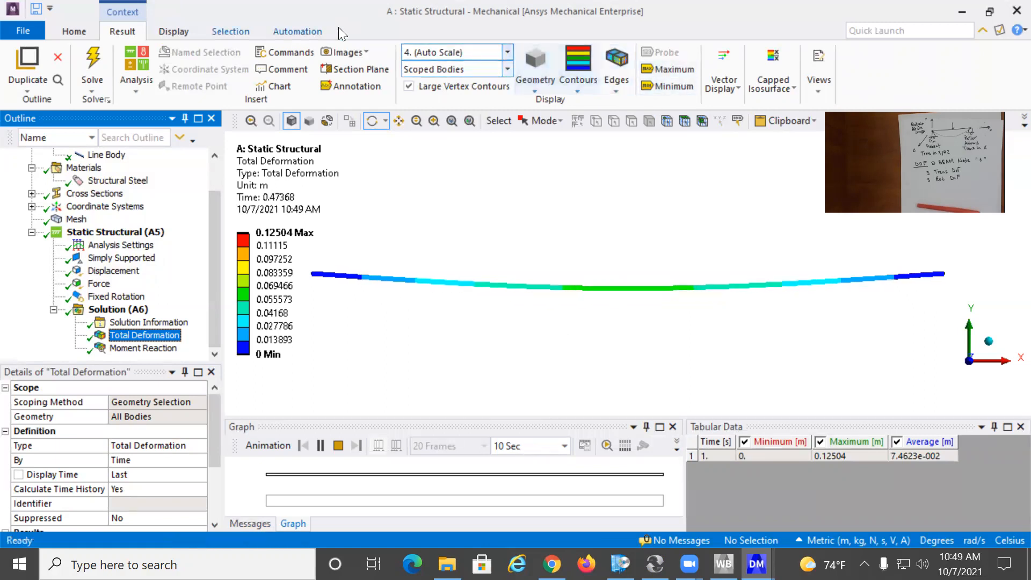
Add a Force Reaction probe to the solution for the Simply Supported boundary condition
click(118, 309)
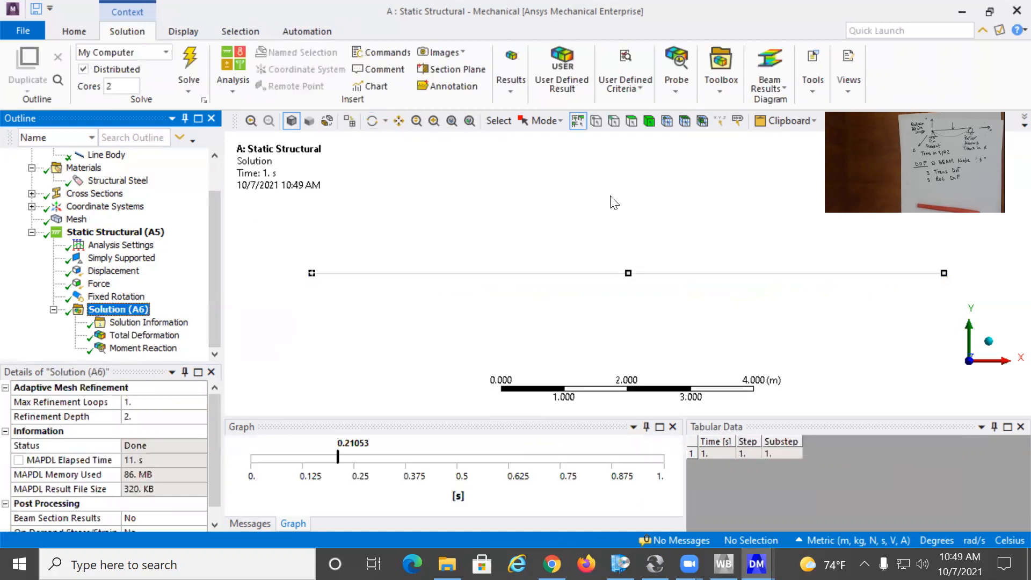
click(677, 80)
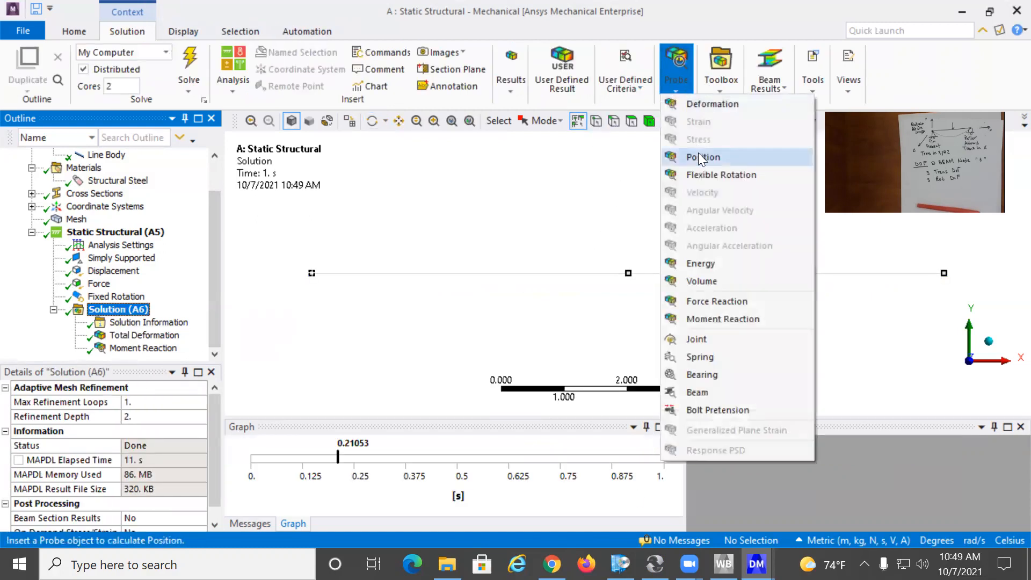
click(697, 301)
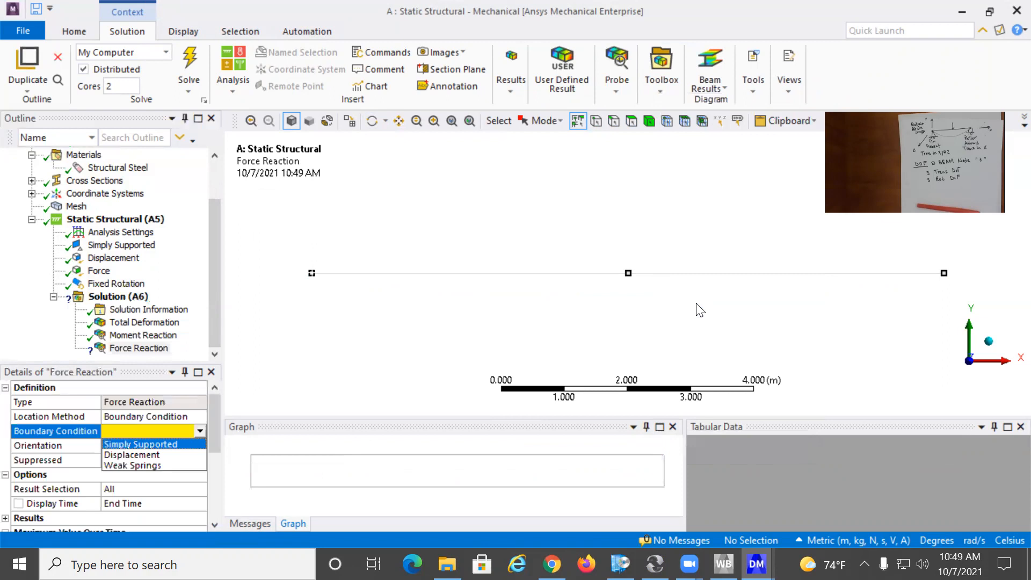
click(144, 444)
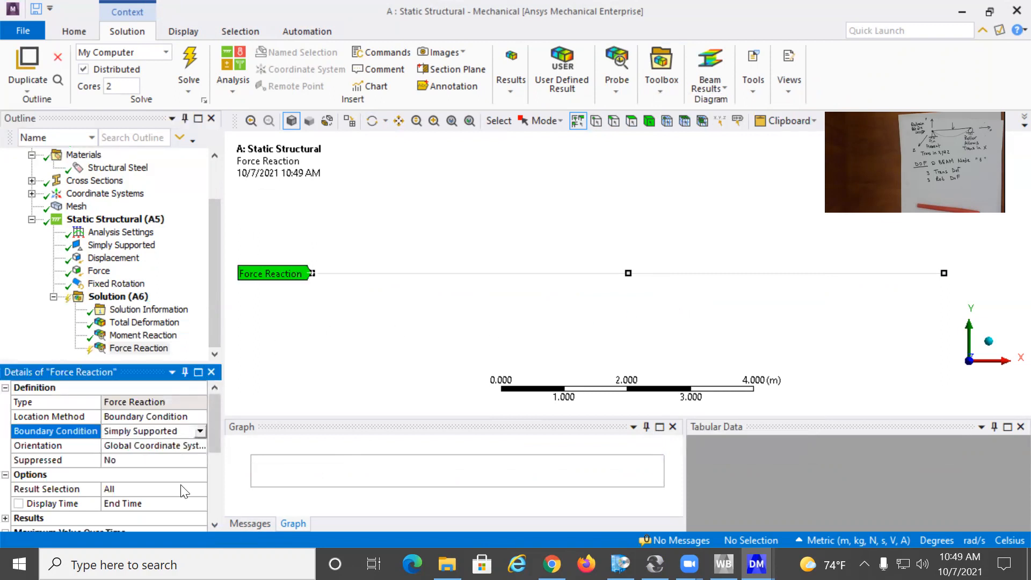
Add a second Force Reaction probe for the Displacement boundary condition and evaluate both reaction probes
click(607, 91)
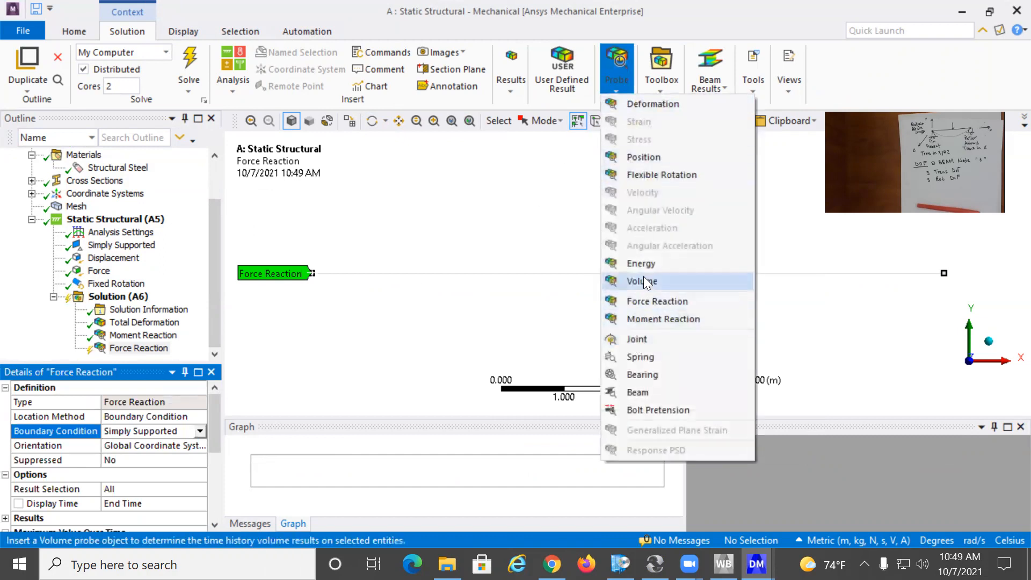
click(639, 299)
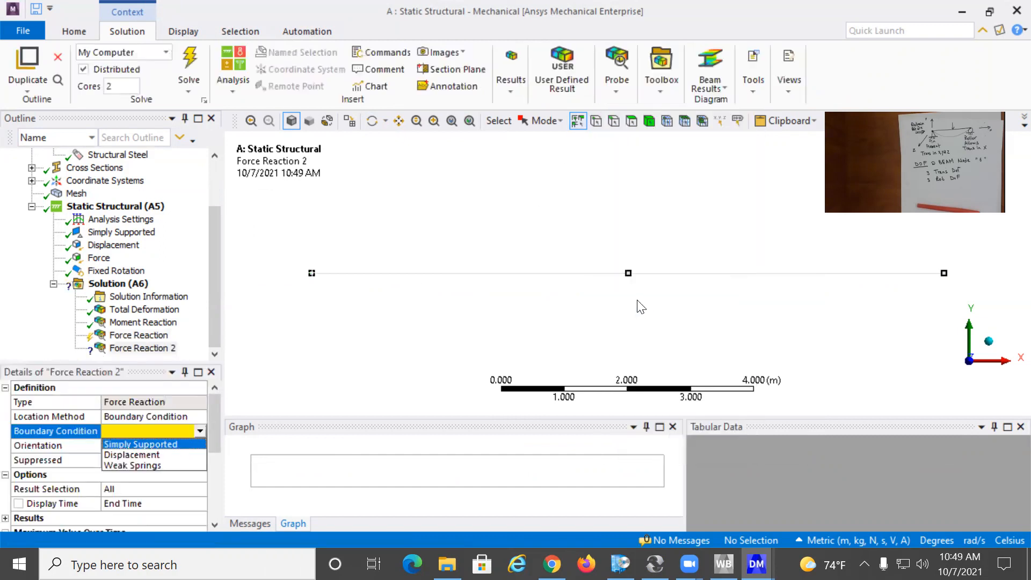
click(122, 455)
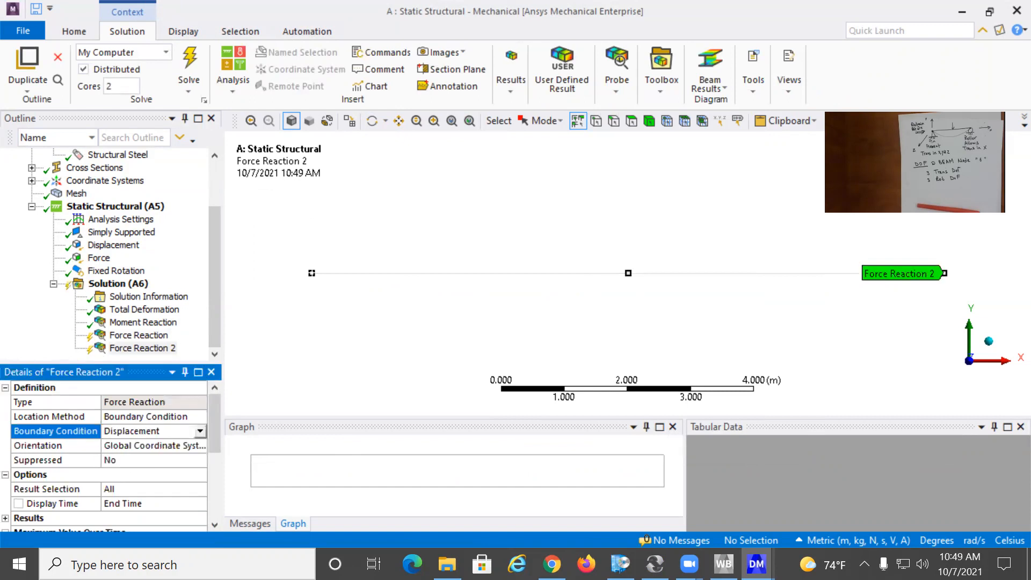
mouse_move(724, 564)
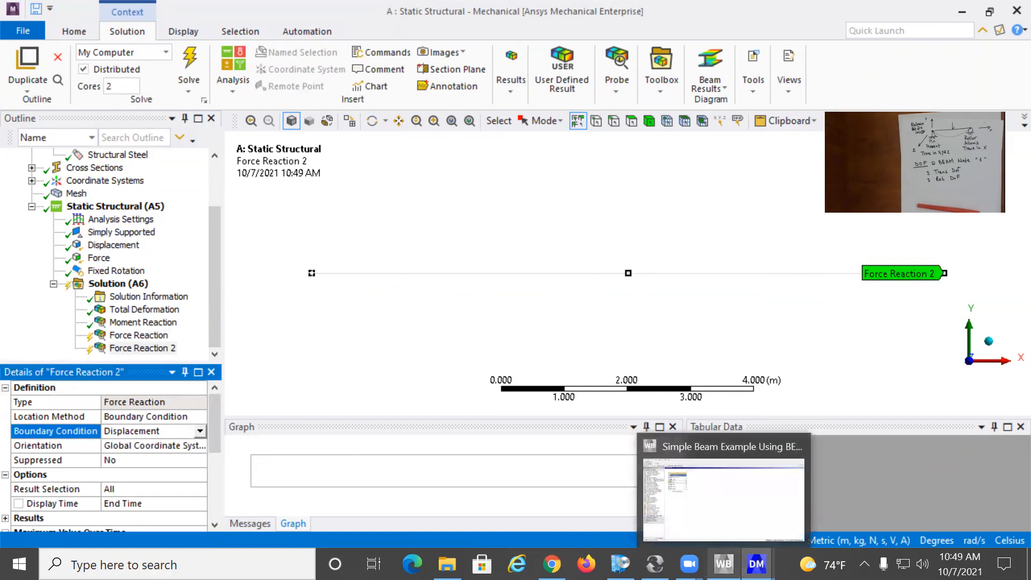
click(189, 67)
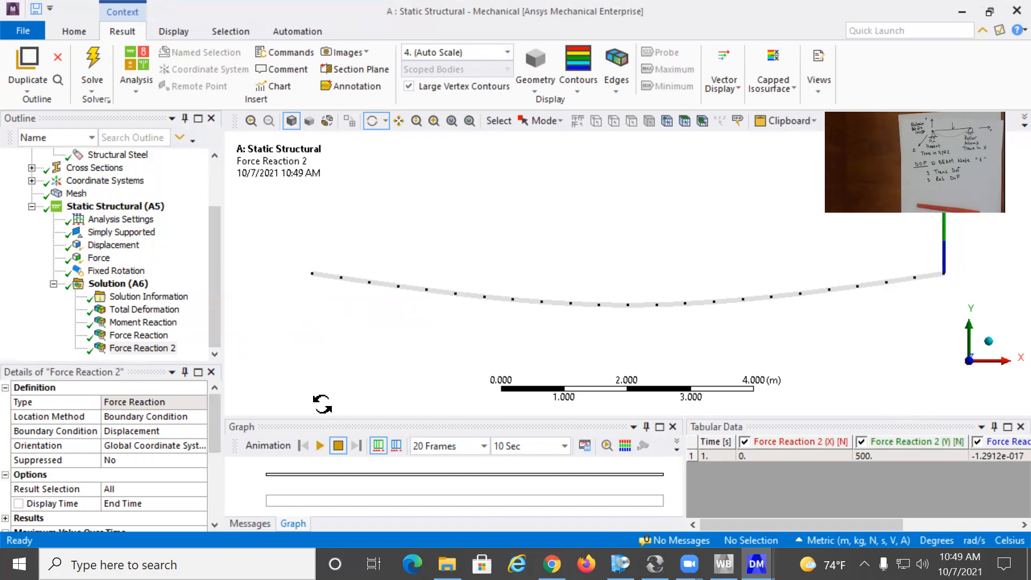
Compare the axis components and totals of the two Force Reaction probes at the beam's supports
click(134, 335)
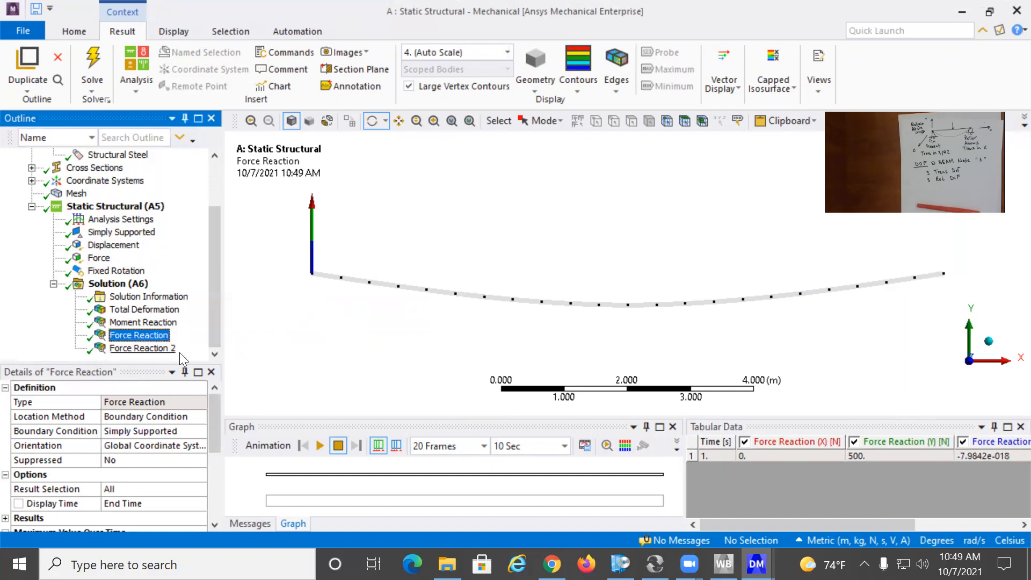
scroll(145, 441, down, 5)
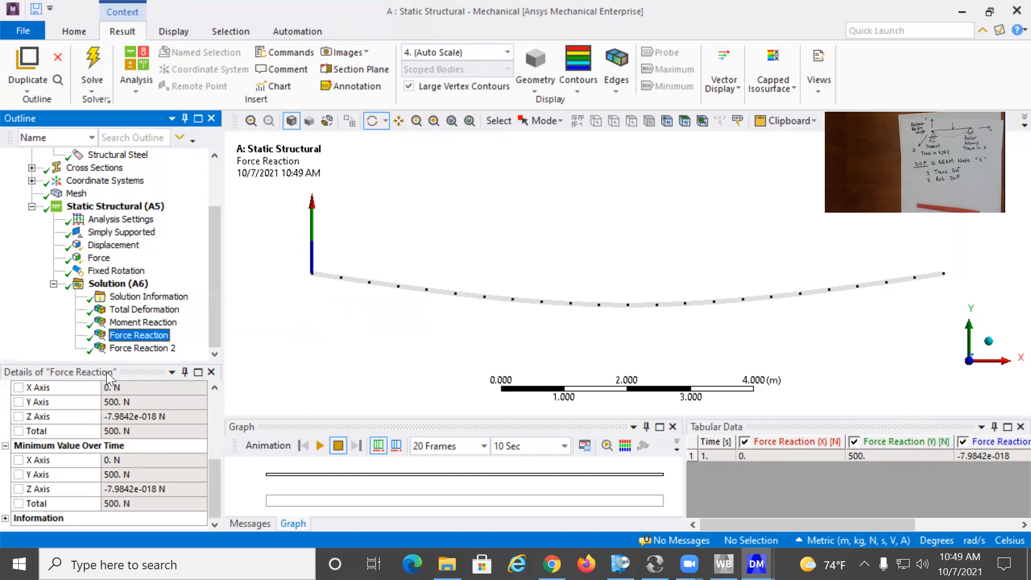
click(143, 348)
scroll(138, 473, down, 4)
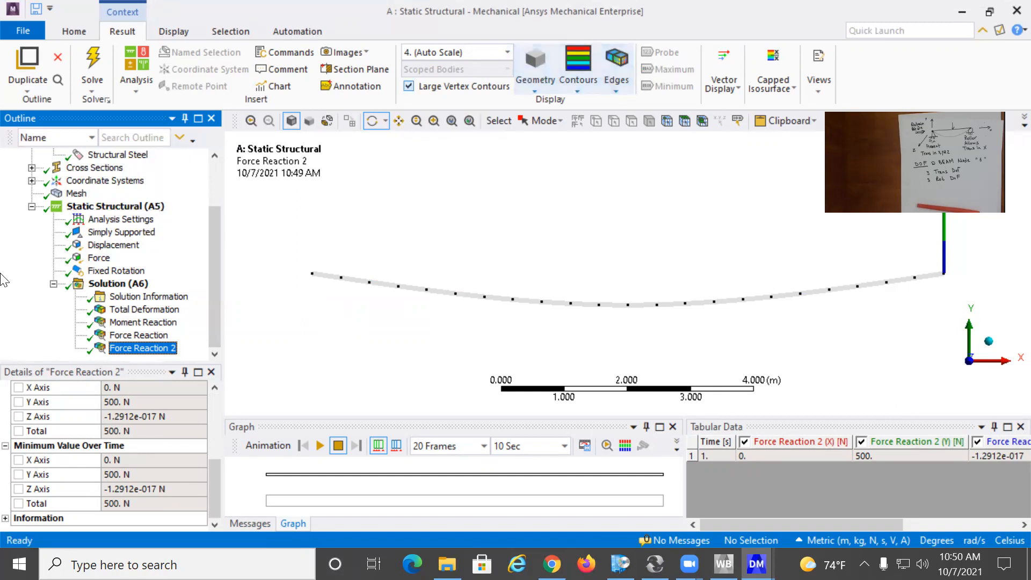
Add a Deformation probe to the solution, scoped to the beam's midspan vertex
click(118, 283)
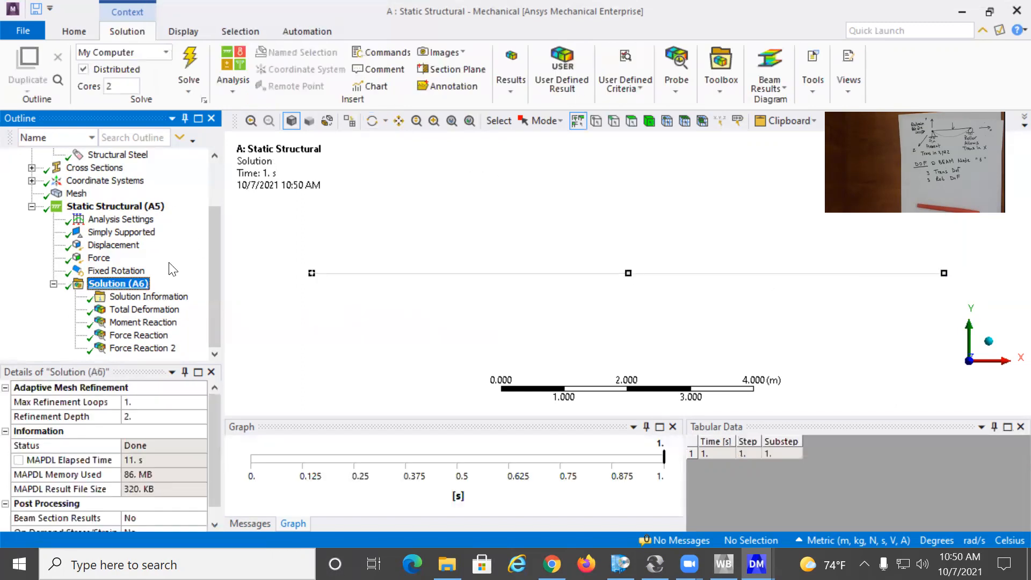
click(673, 82)
click(691, 107)
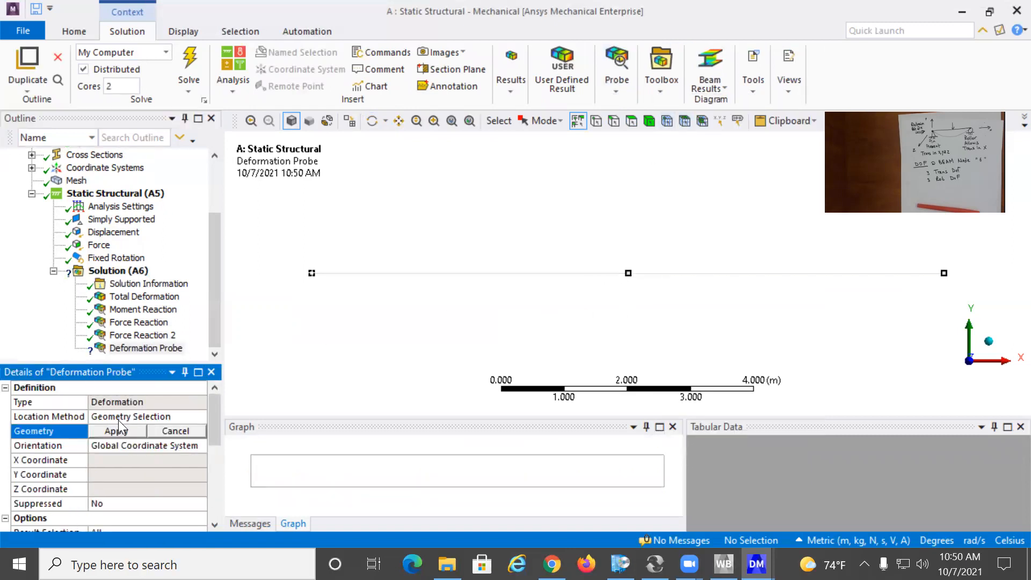
click(627, 273)
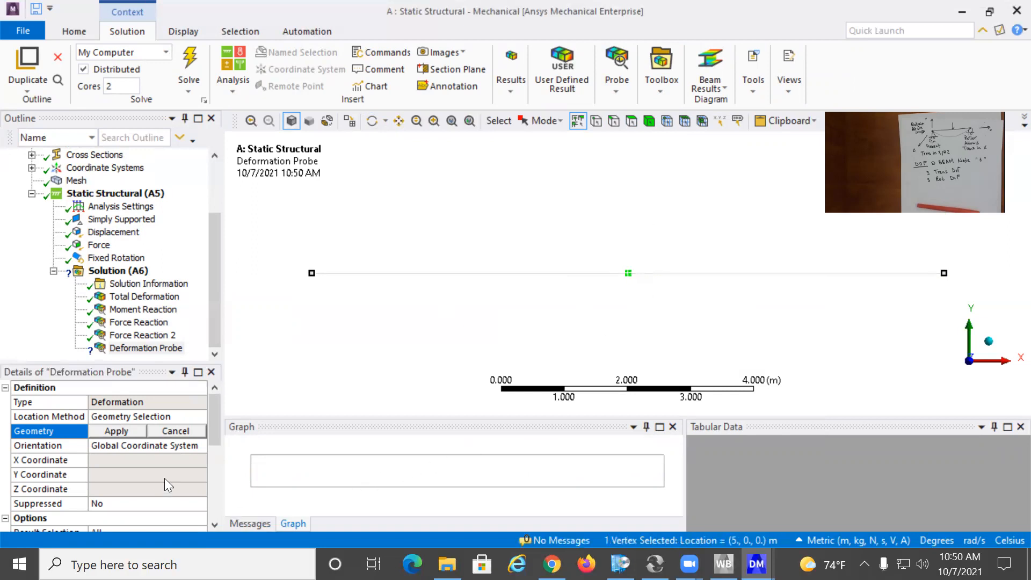
click(122, 430)
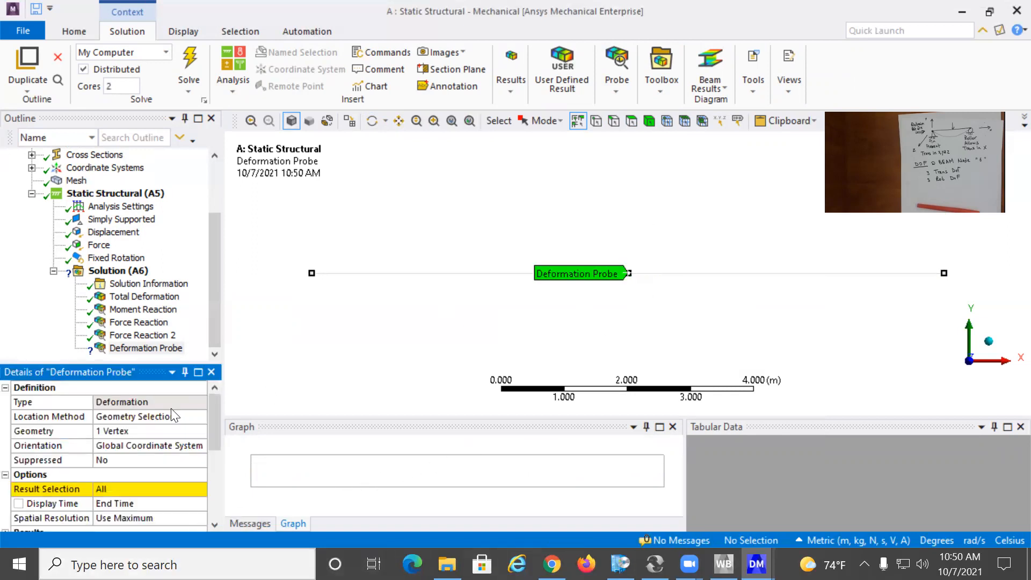
Restrict the Deformation probe's result selection to Y Axis and evaluate it
scroll(161, 451, down, 3)
scroll(161, 454, up, 1)
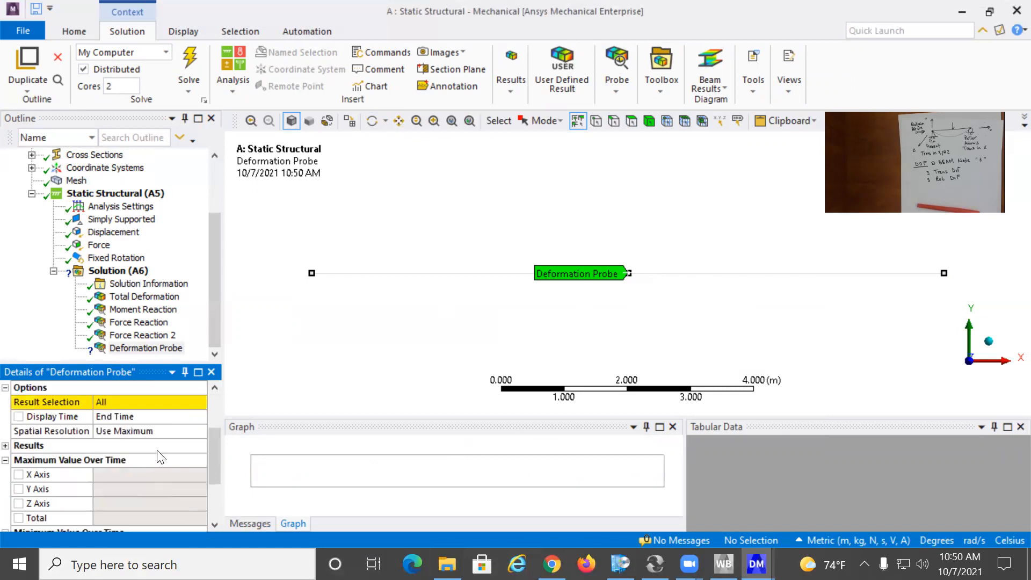
click(159, 401)
click(200, 402)
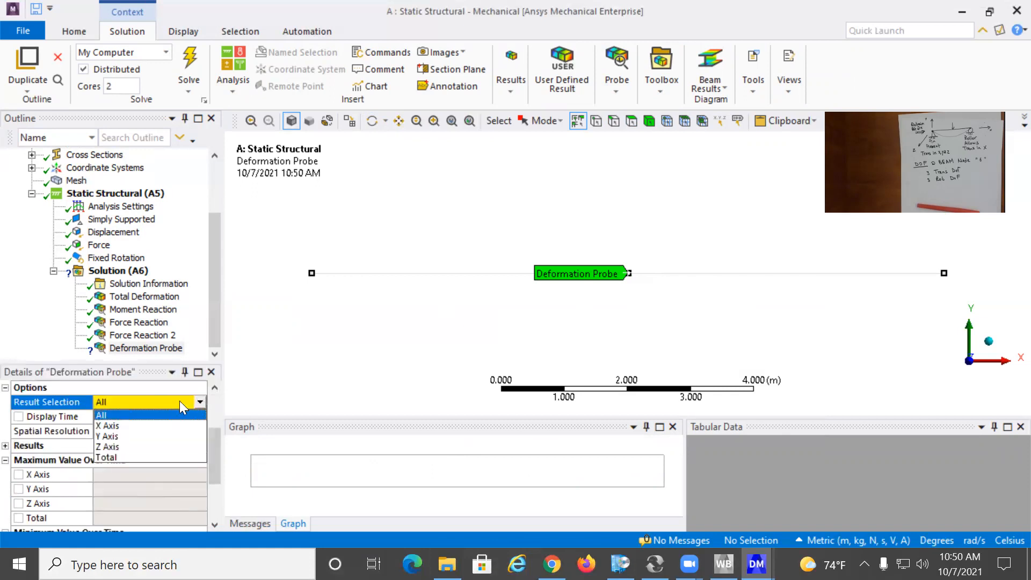
click(129, 433)
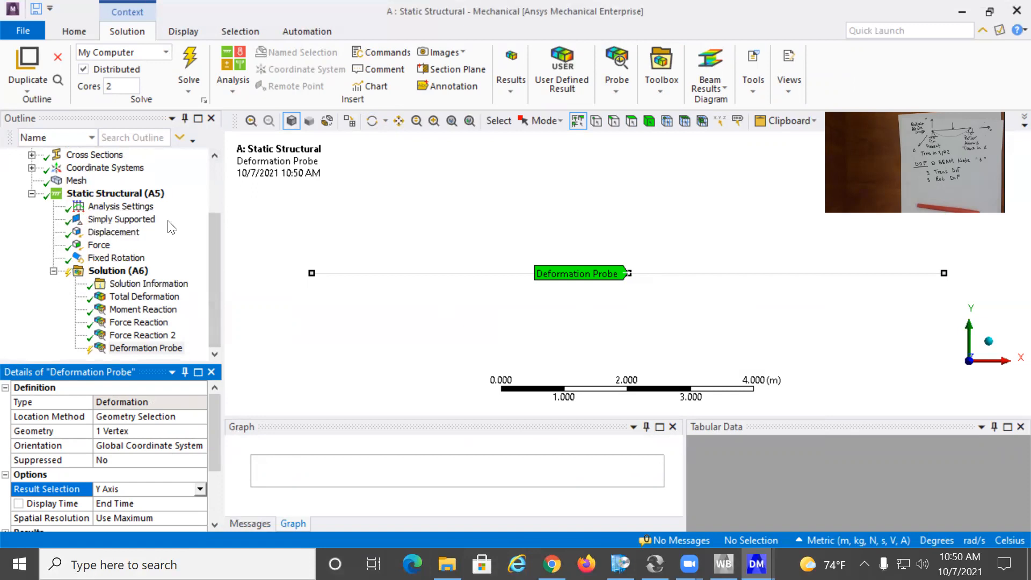
click(184, 63)
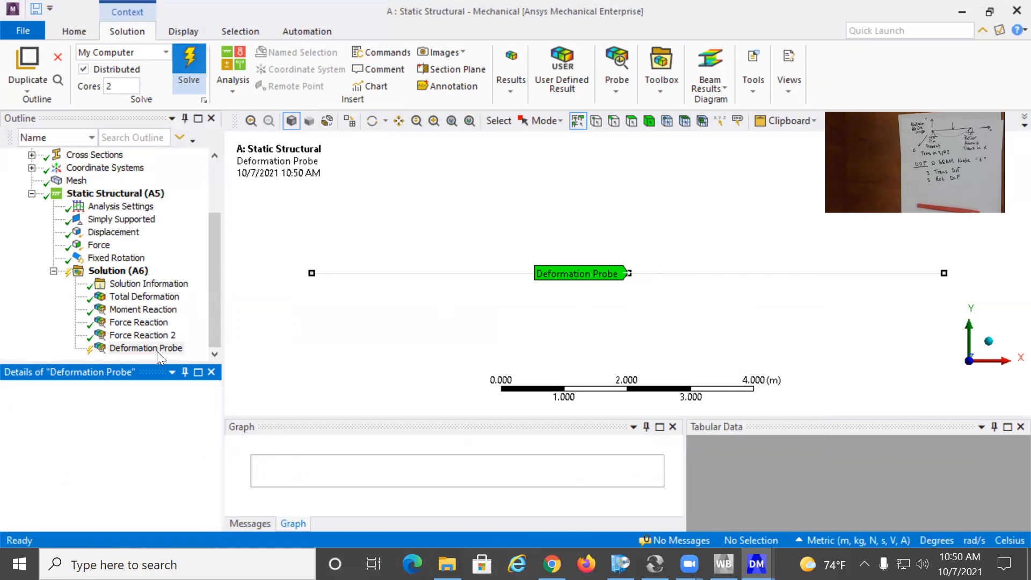
Rename the Deformation probe based on its definition and check its maximum and minimum Y-axis values
right_click(138, 348)
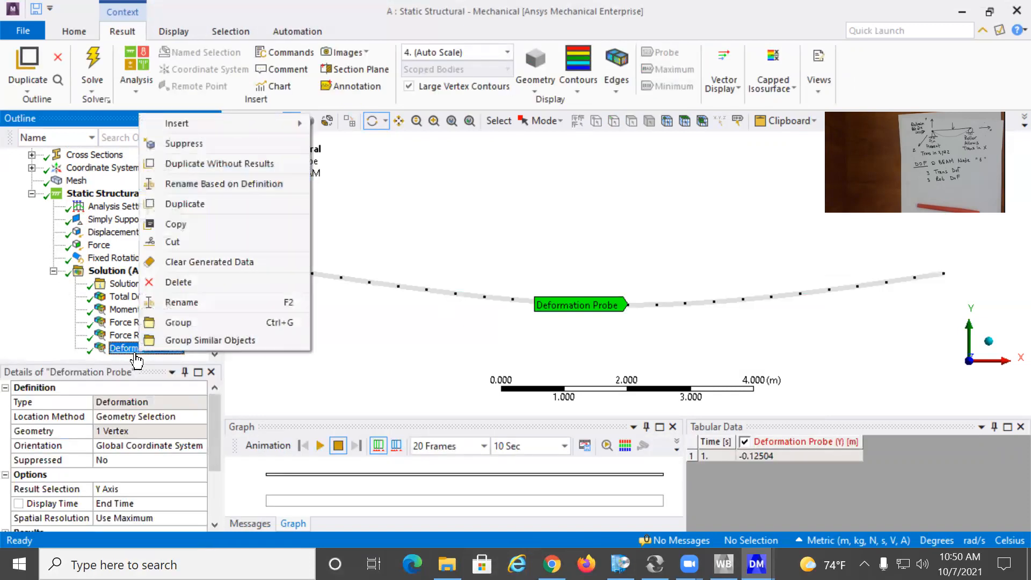
click(133, 354)
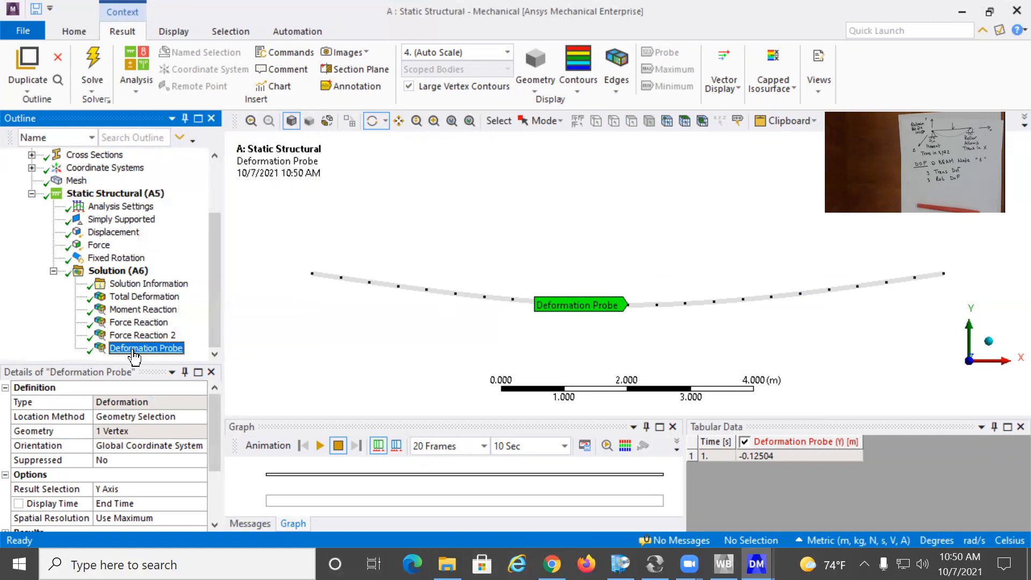
right_click(133, 349)
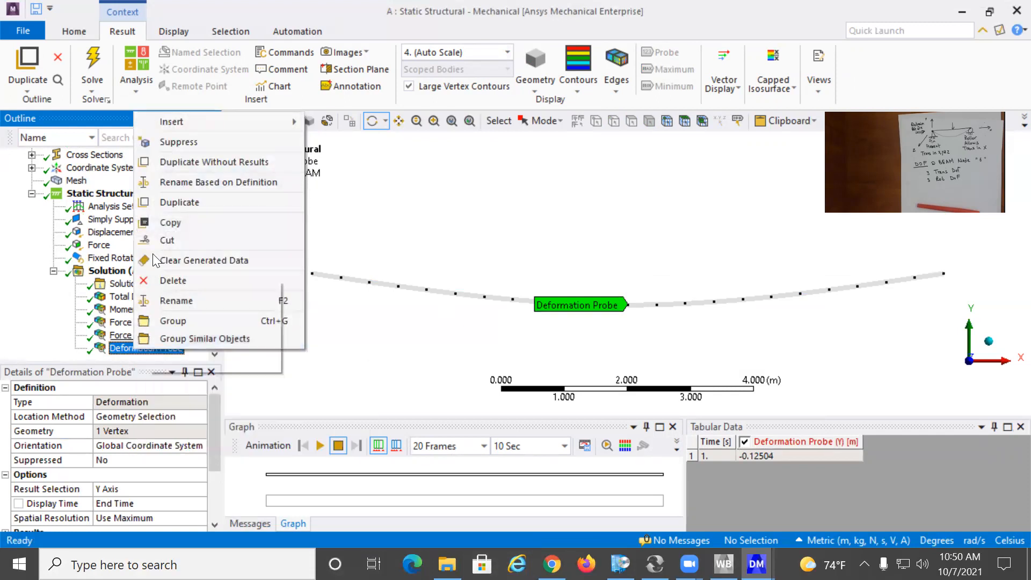
click(167, 181)
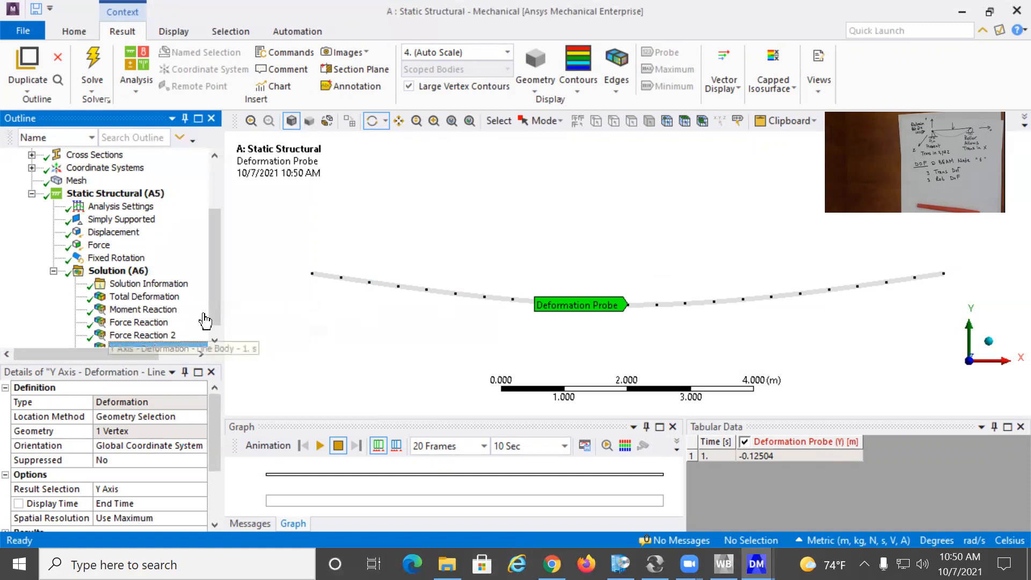
scroll(215, 298, down, 1)
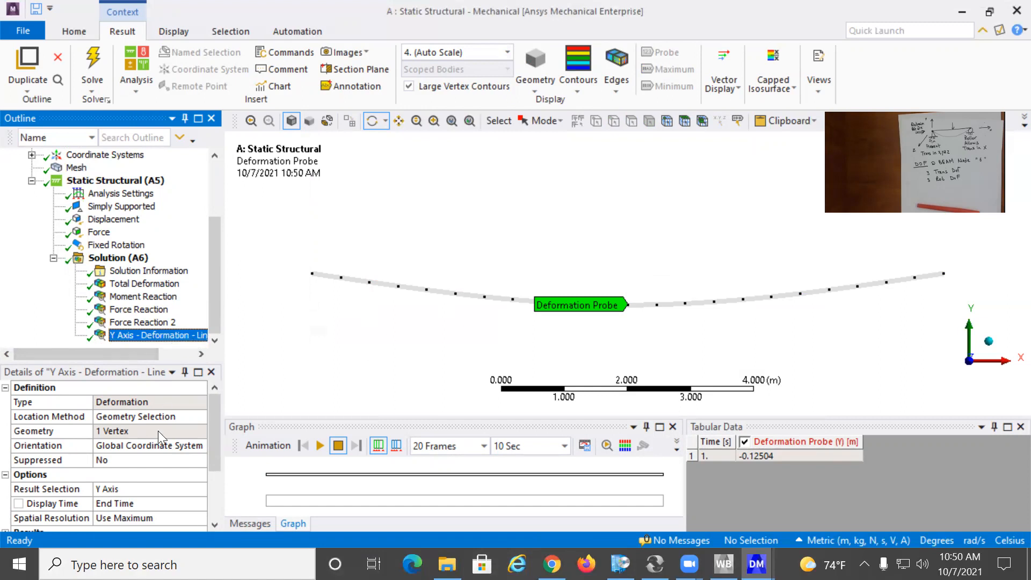
scroll(161, 481, down, 2)
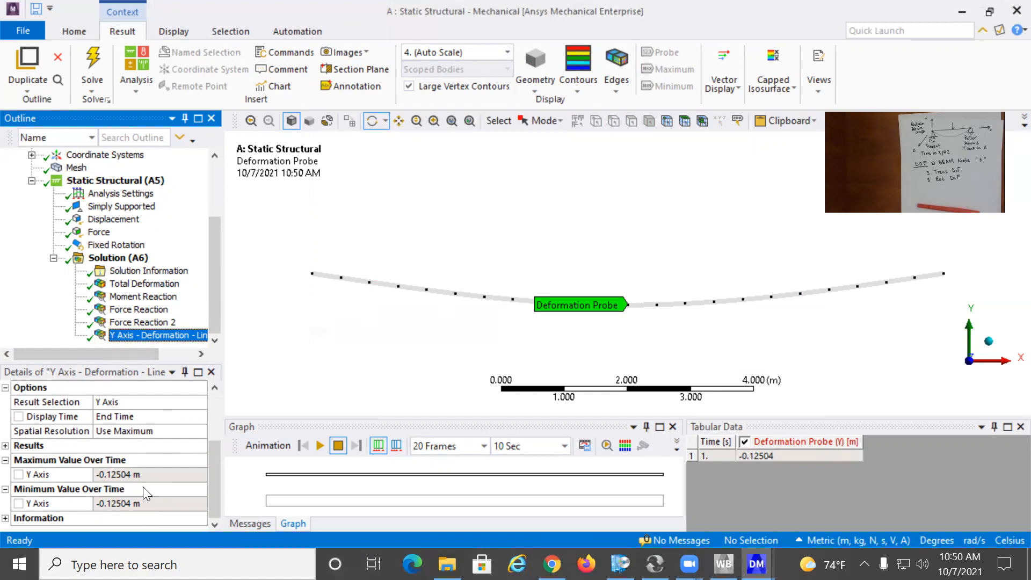
Duplicate the Y-axis Deformation probe without results and evaluate the copy with Total as its result selection
right_click(143, 338)
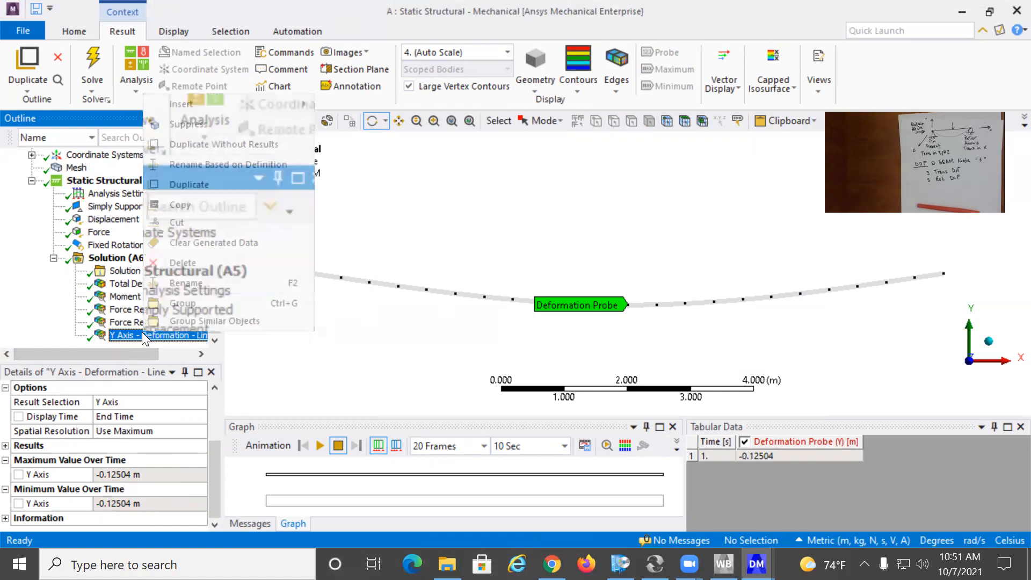
click(198, 145)
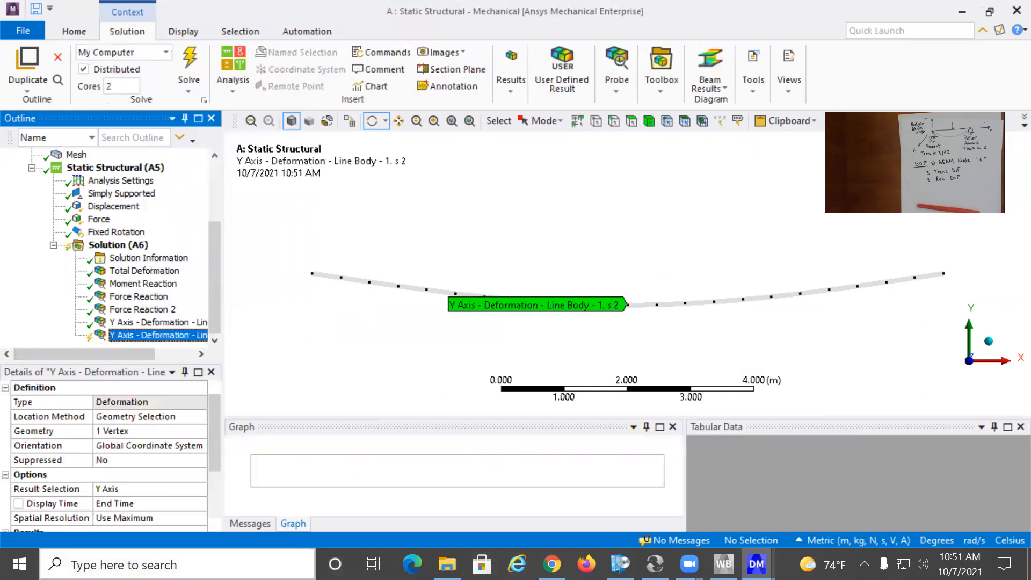
click(146, 489)
click(197, 489)
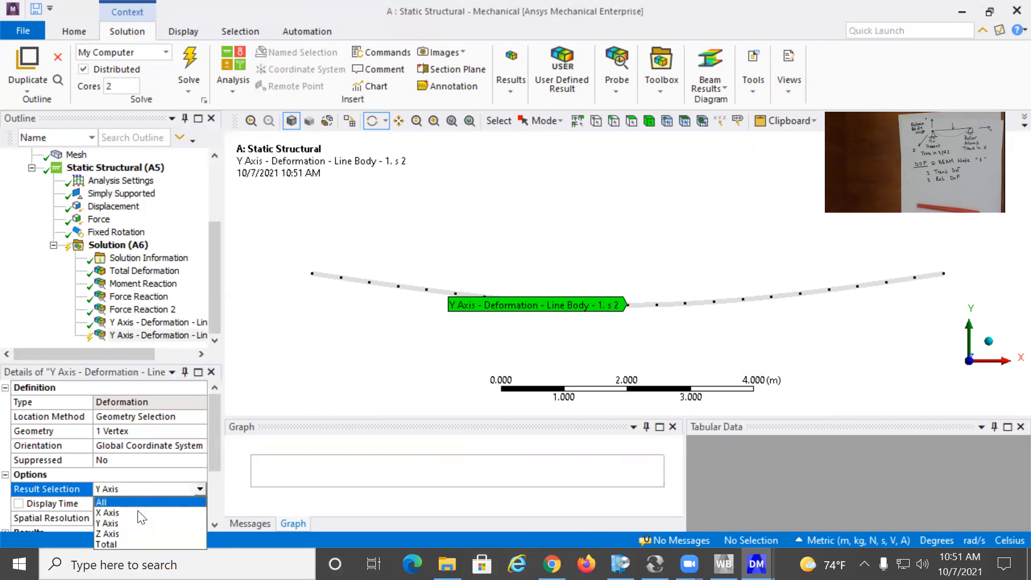
click(115, 501)
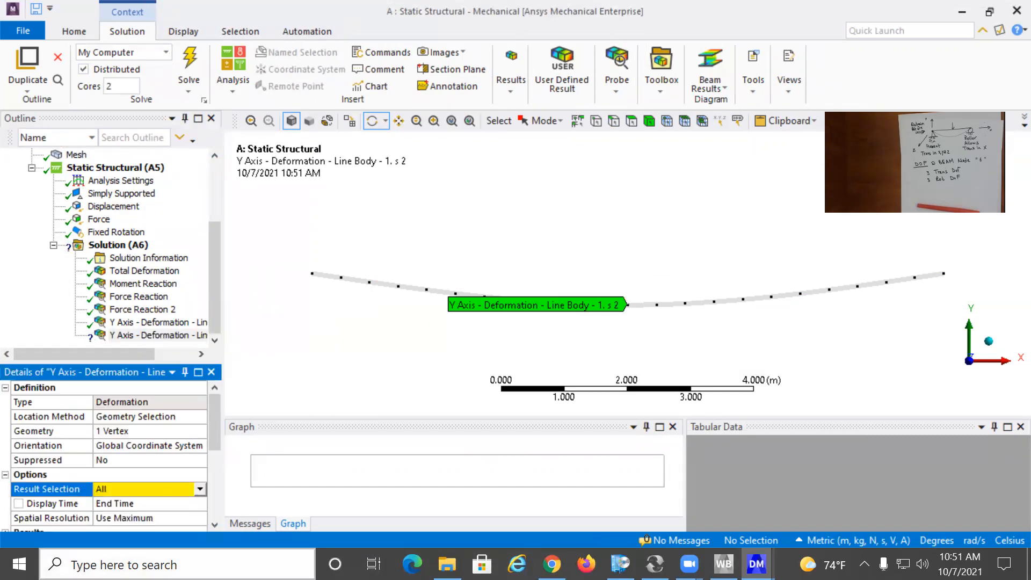
click(195, 480)
click(197, 484)
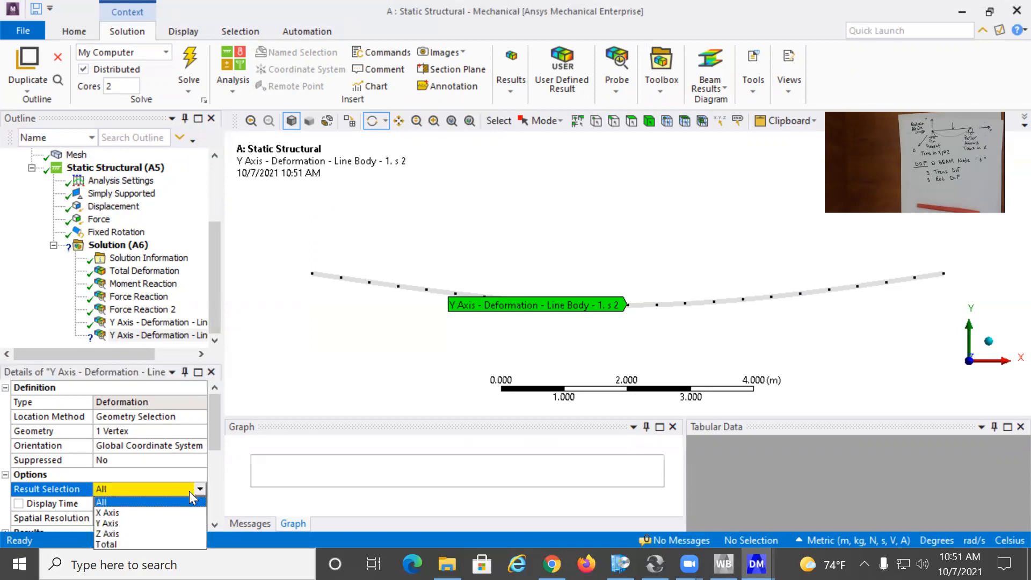
click(156, 542)
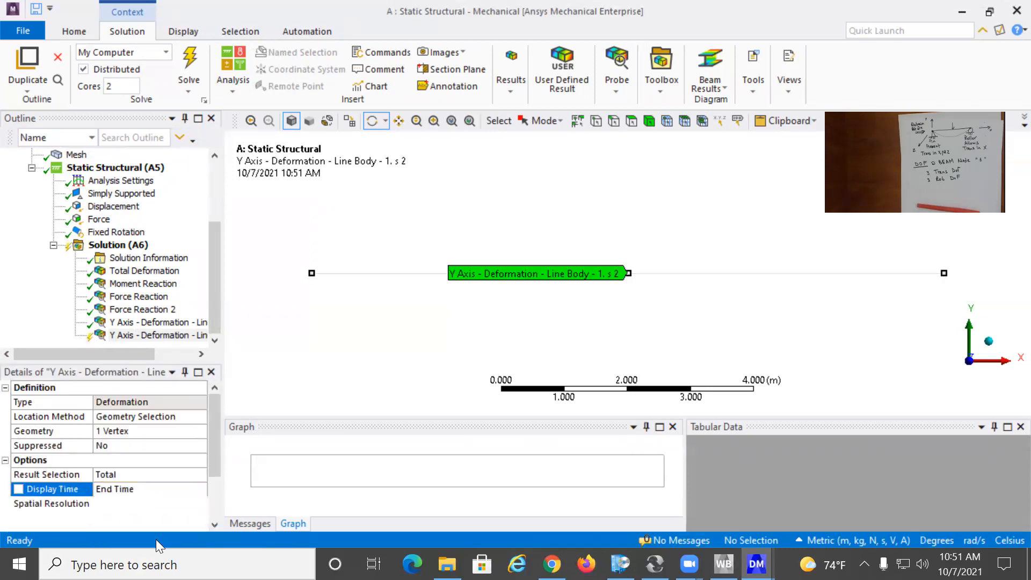
click(197, 53)
scroll(142, 474, down, 2)
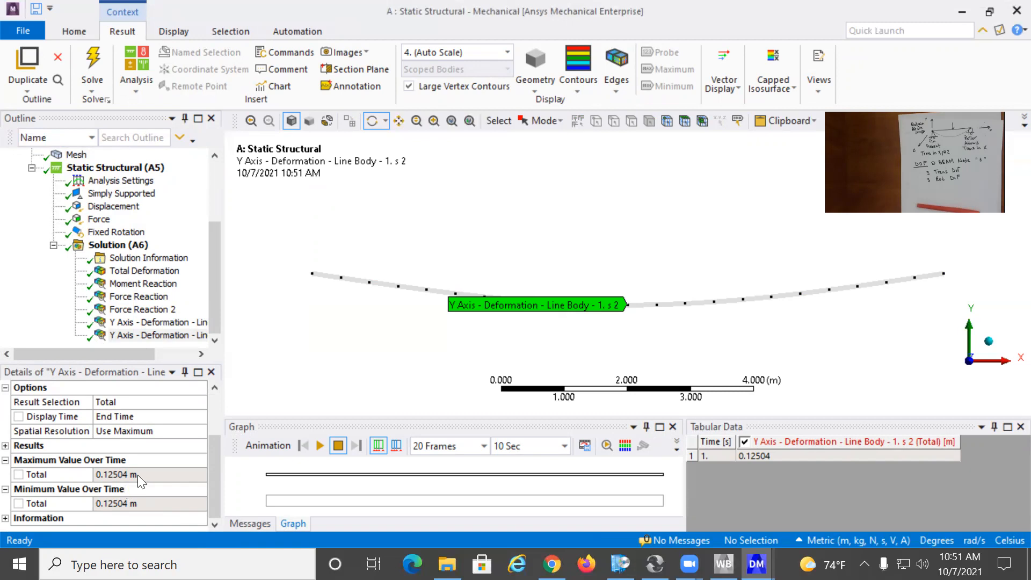
Add Bending Moment and Shear Force beam results to the solution for all line bodies
click(117, 245)
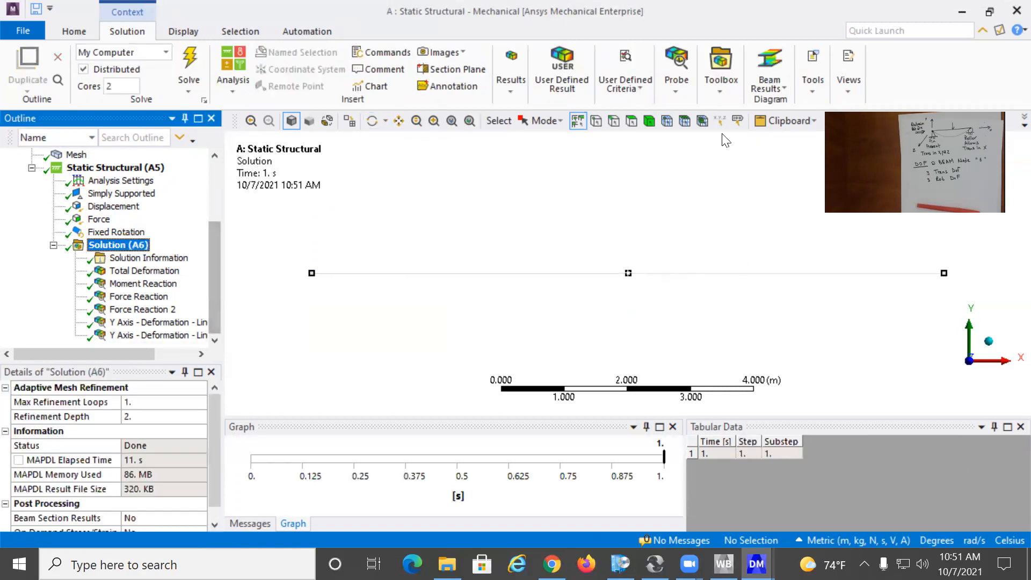
click(778, 78)
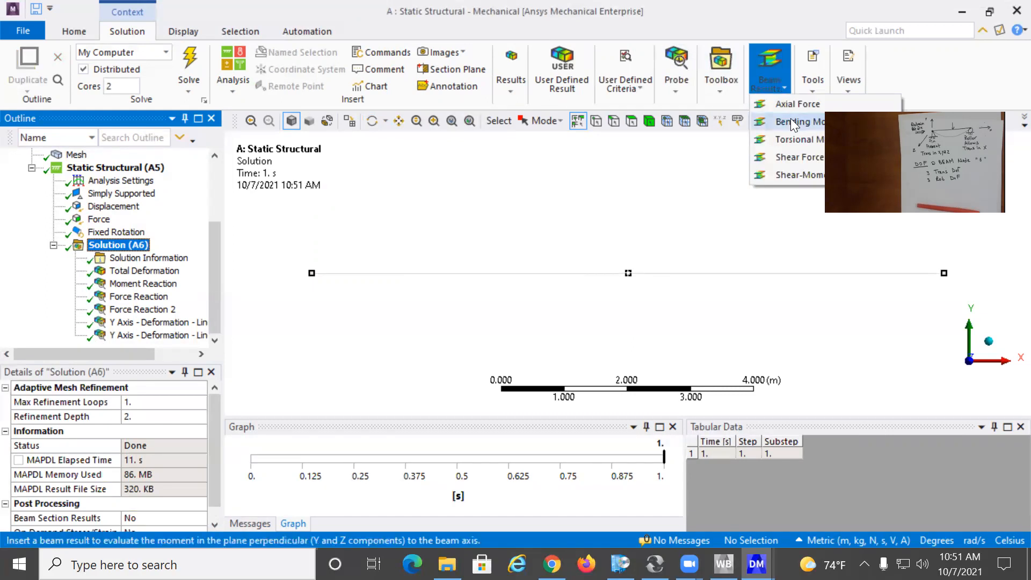
click(790, 123)
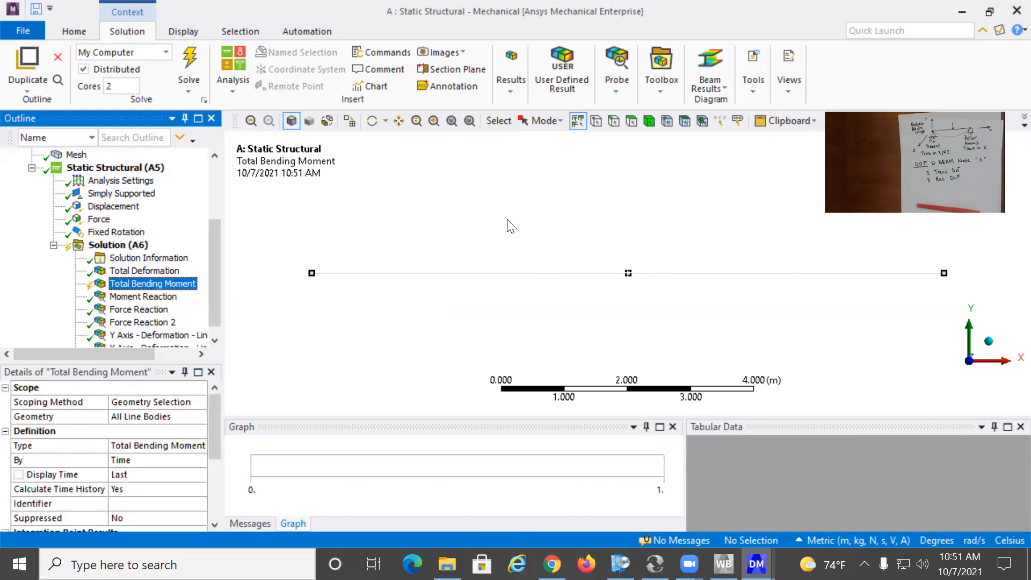
click(700, 80)
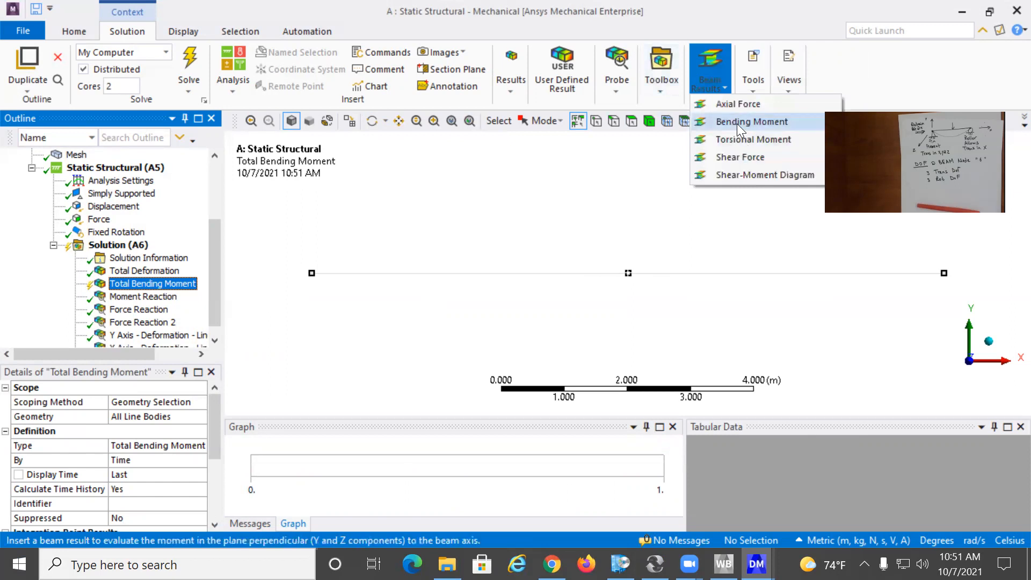
click(741, 157)
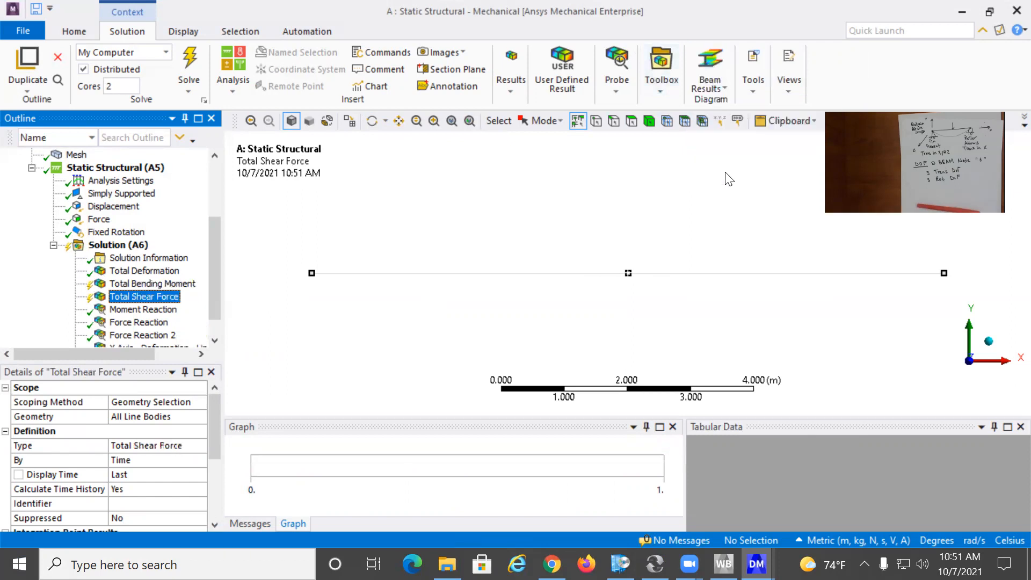
Add Axial Force and Torsional Moment beam results to the solution and evaluate all the new beam results
click(717, 72)
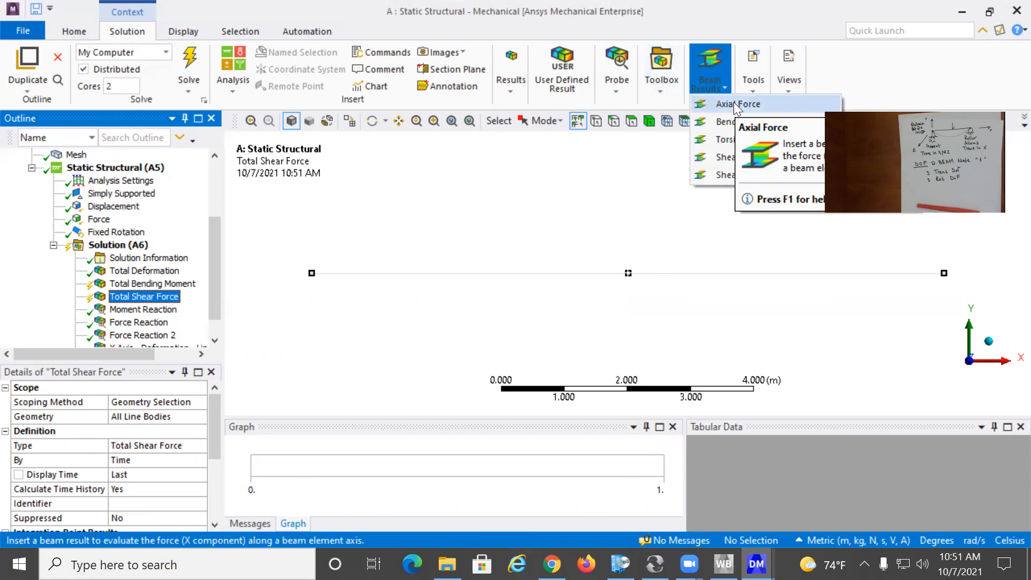
click(735, 104)
click(715, 86)
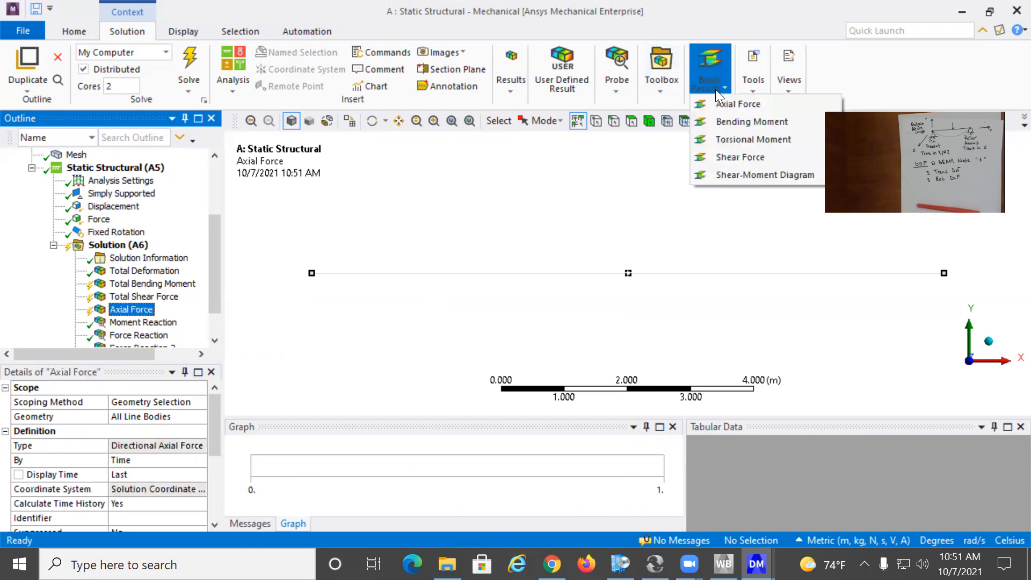
click(732, 140)
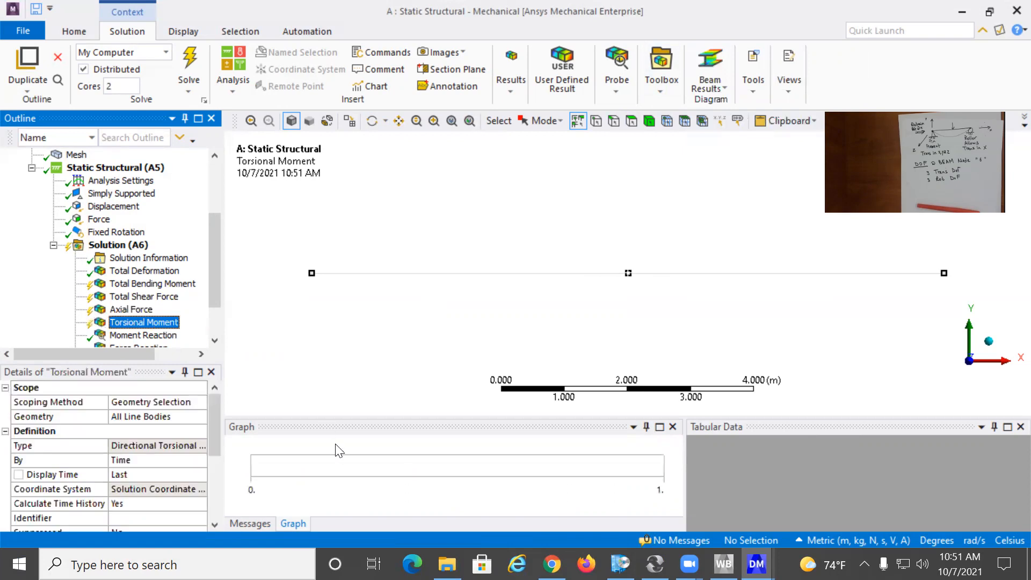
click(188, 59)
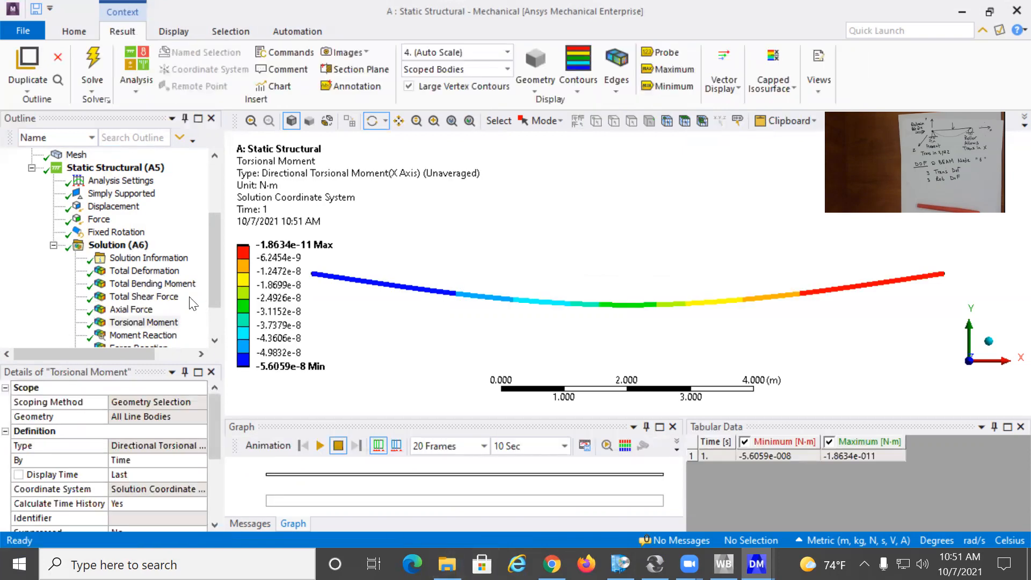
Review the Total Bending Moment, Total Shear Force, Axial Force and Torsional Moment contours along the beam
click(163, 285)
mouse_move(620, 564)
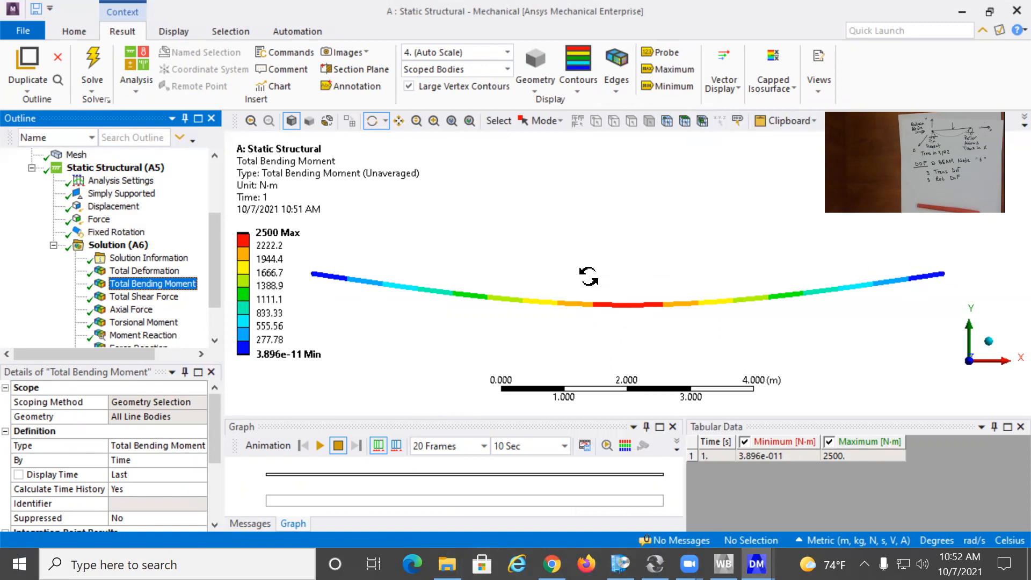
click(299, 241)
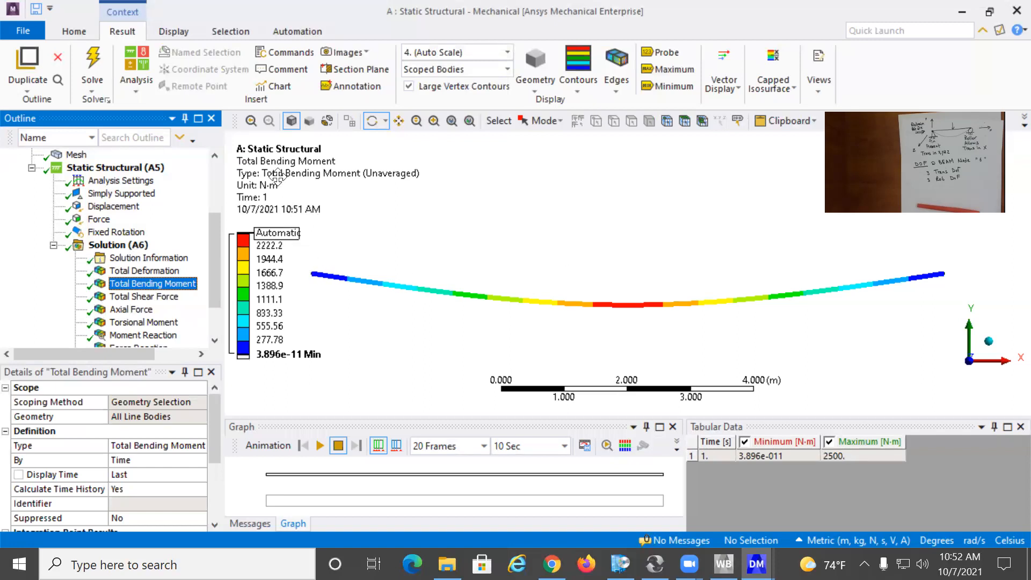
click(161, 296)
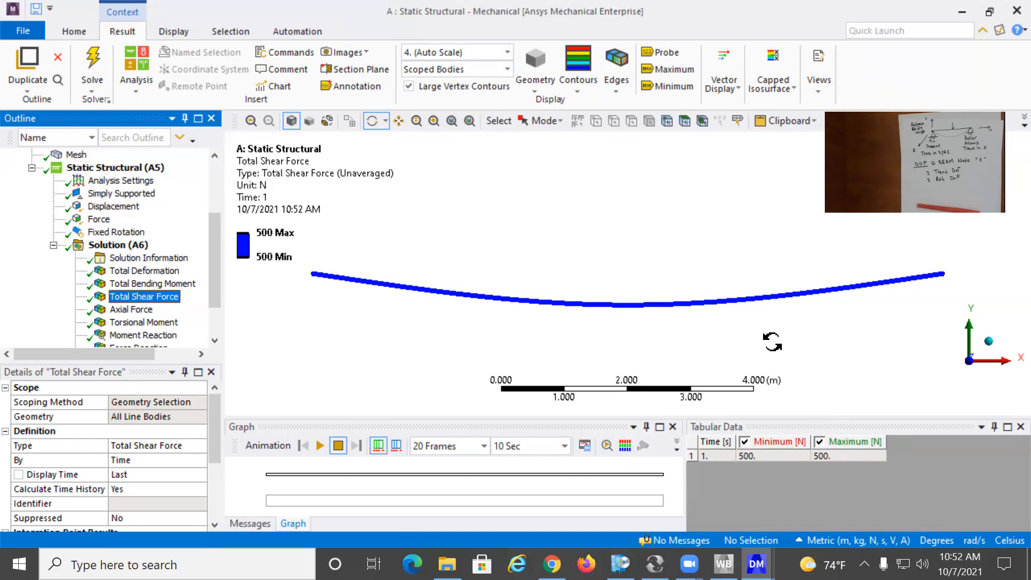
click(132, 309)
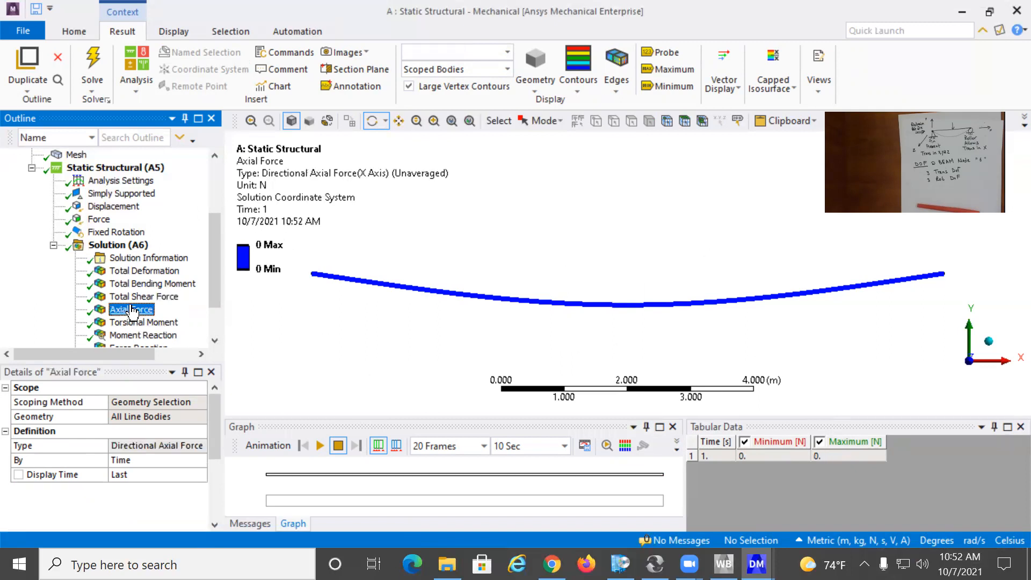
click(144, 322)
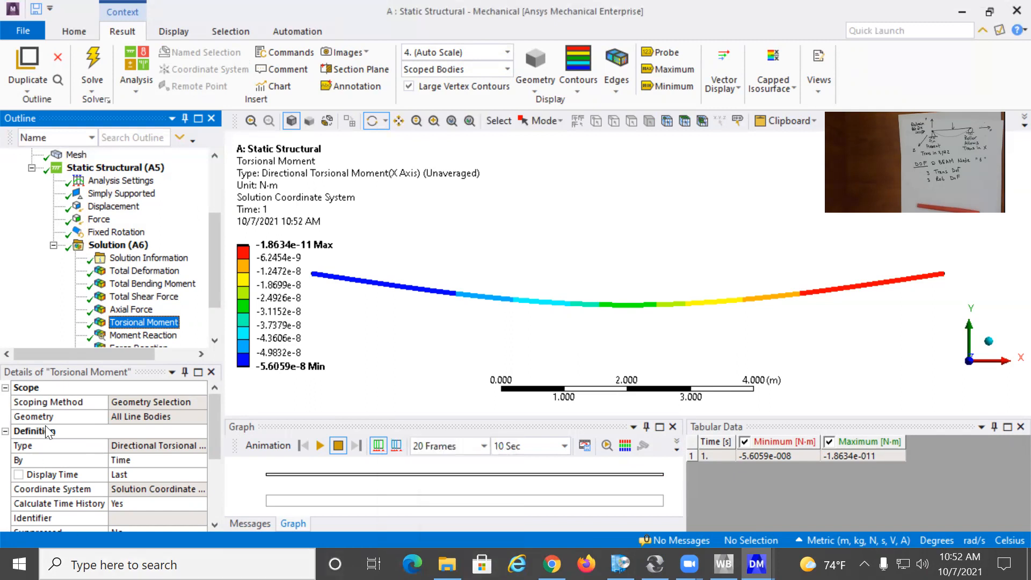
Add a Beam Tool covering all line bodies to the solution
click(211, 340)
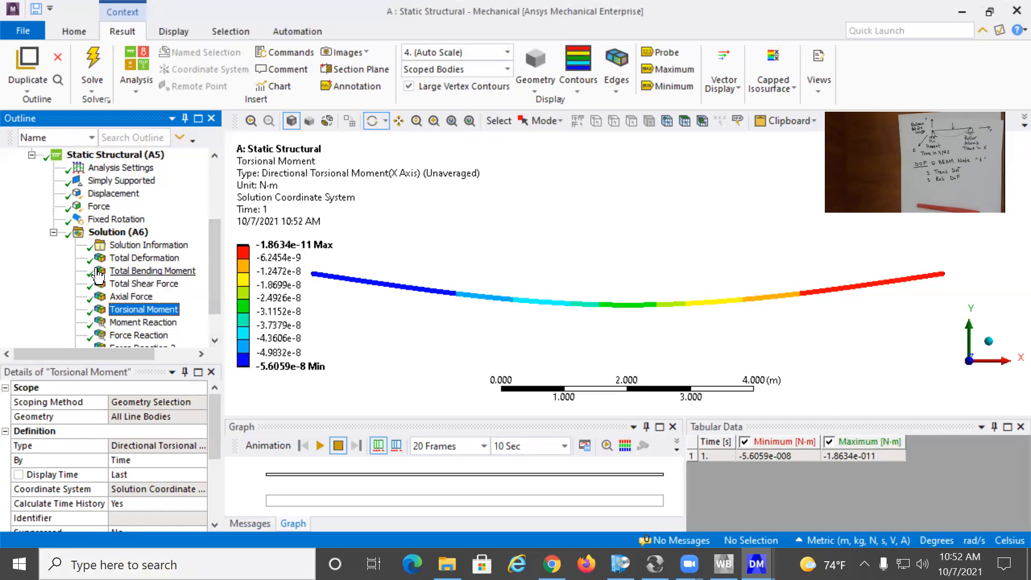
click(118, 231)
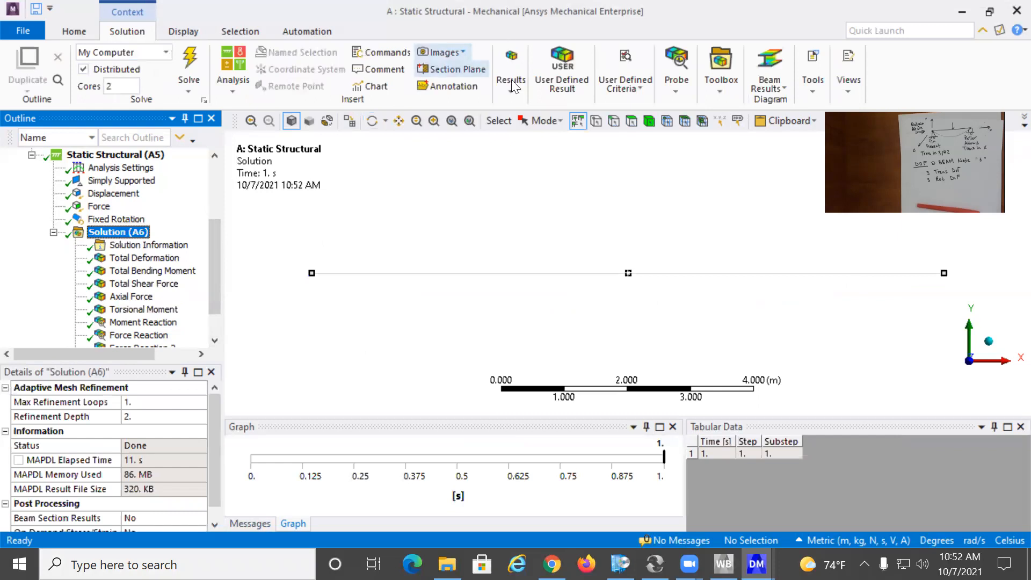
click(511, 80)
click(595, 145)
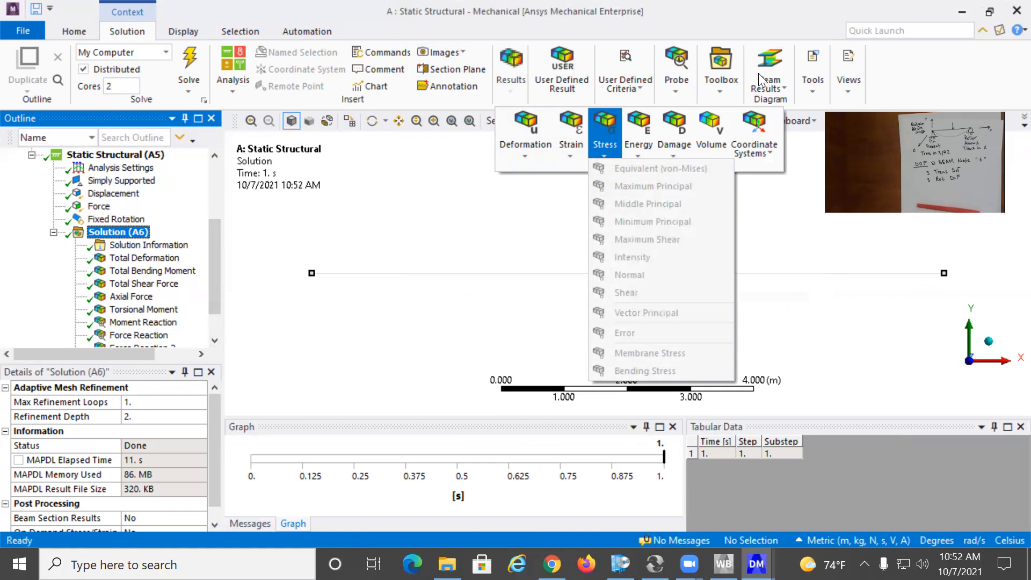
click(733, 85)
click(733, 85)
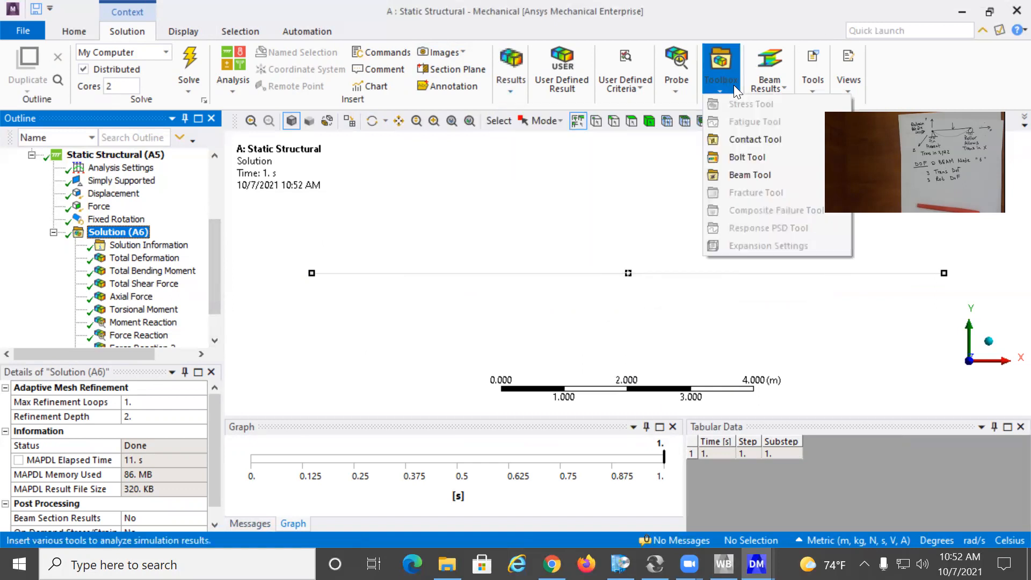
click(736, 175)
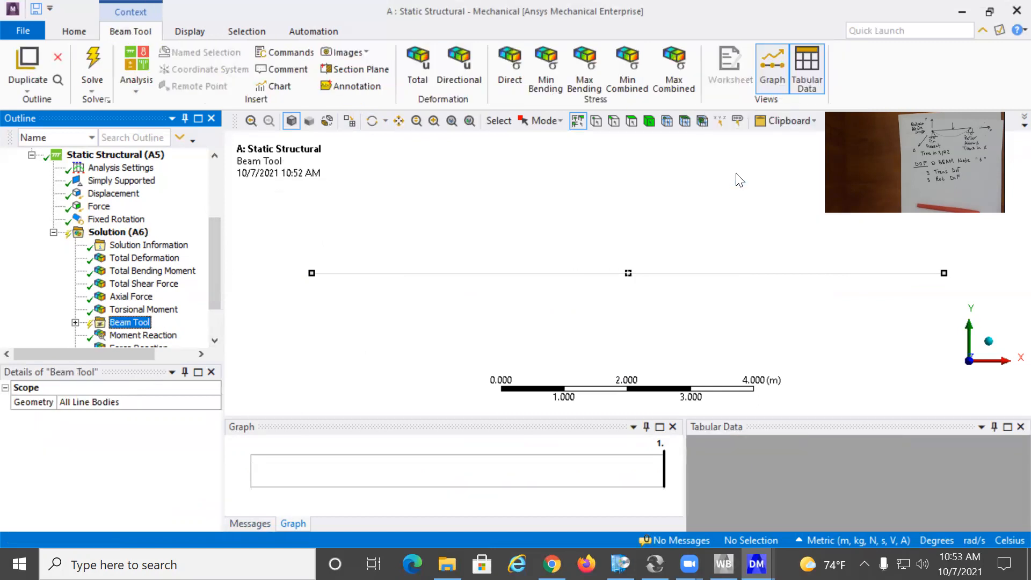
Evaluate the Beam Tool's stress results and inspect its Direct Stress and Maximum Combined Stress contours
click(74, 323)
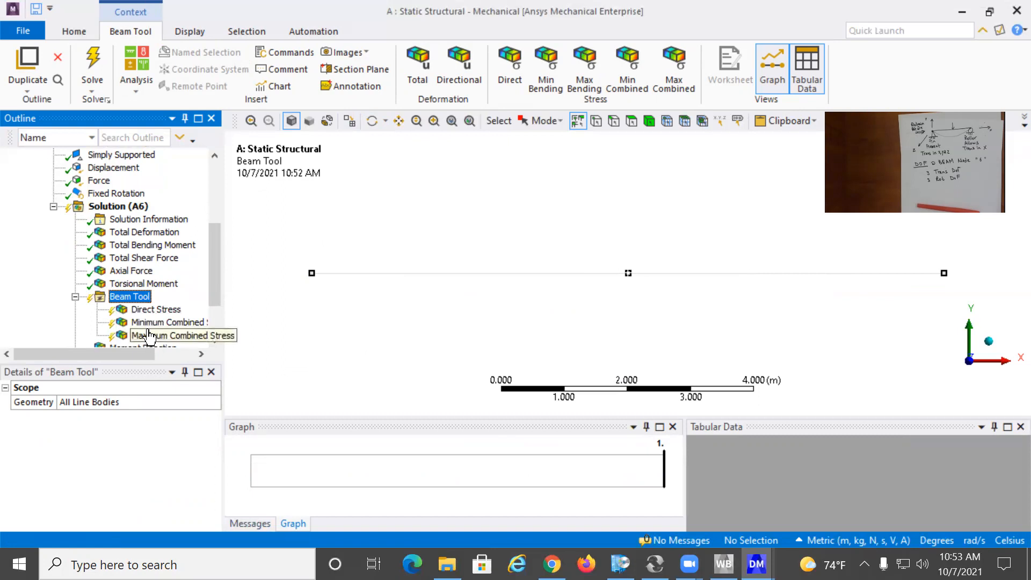
click(98, 72)
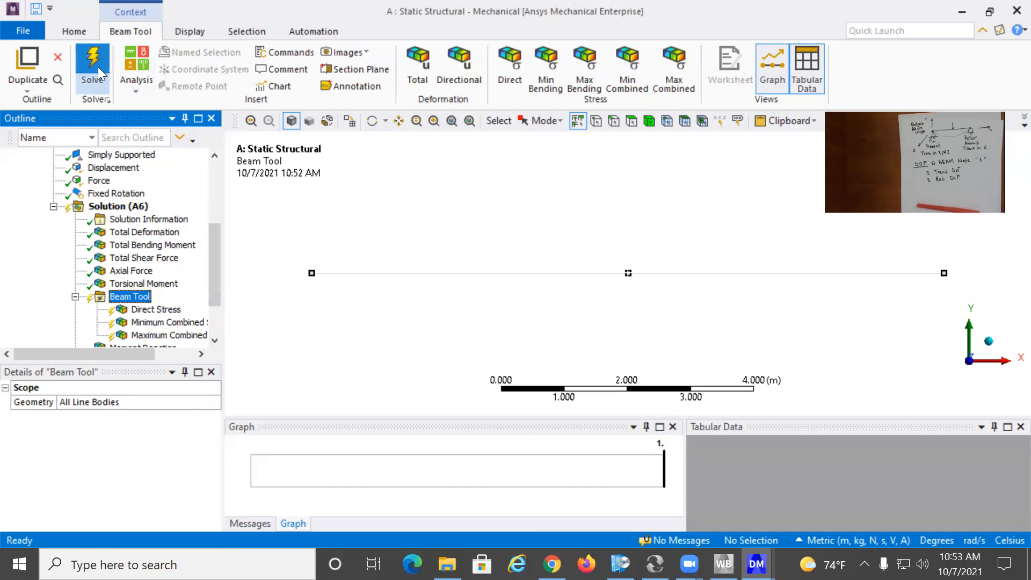
click(154, 310)
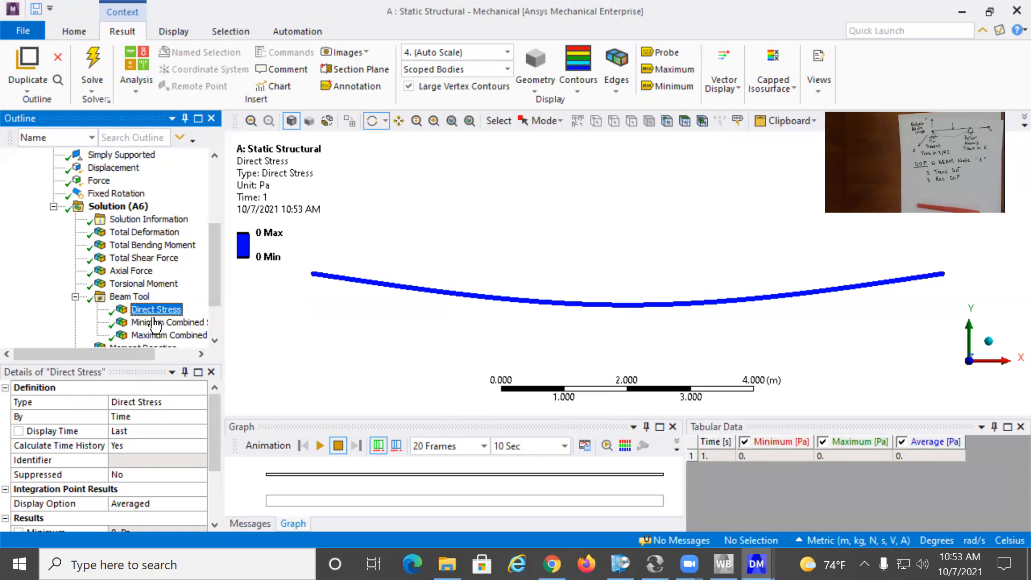
click(157, 335)
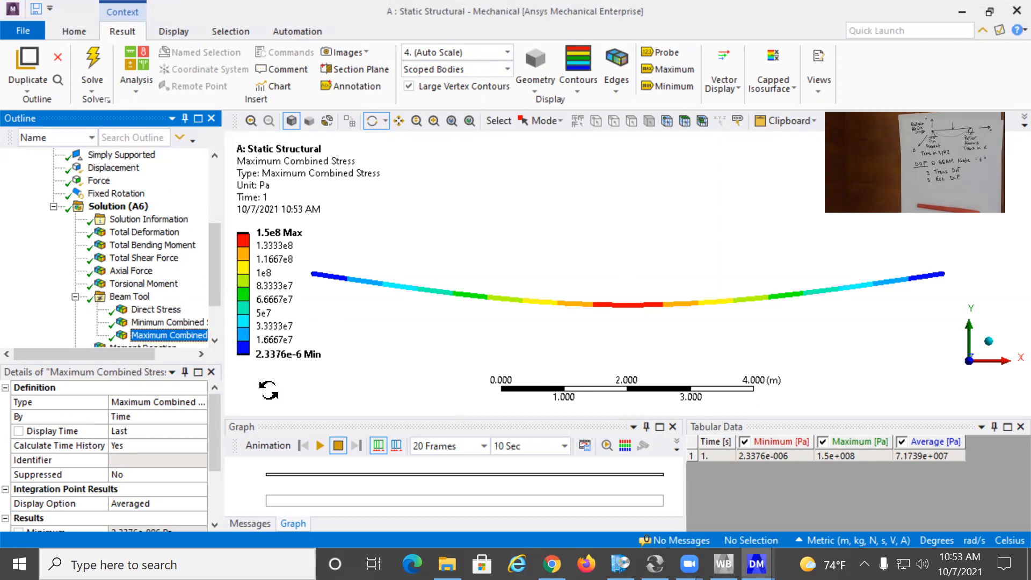
Insert a Max Bending stress result under the Beam Tool and evaluate it
click(127, 297)
right_click(127, 297)
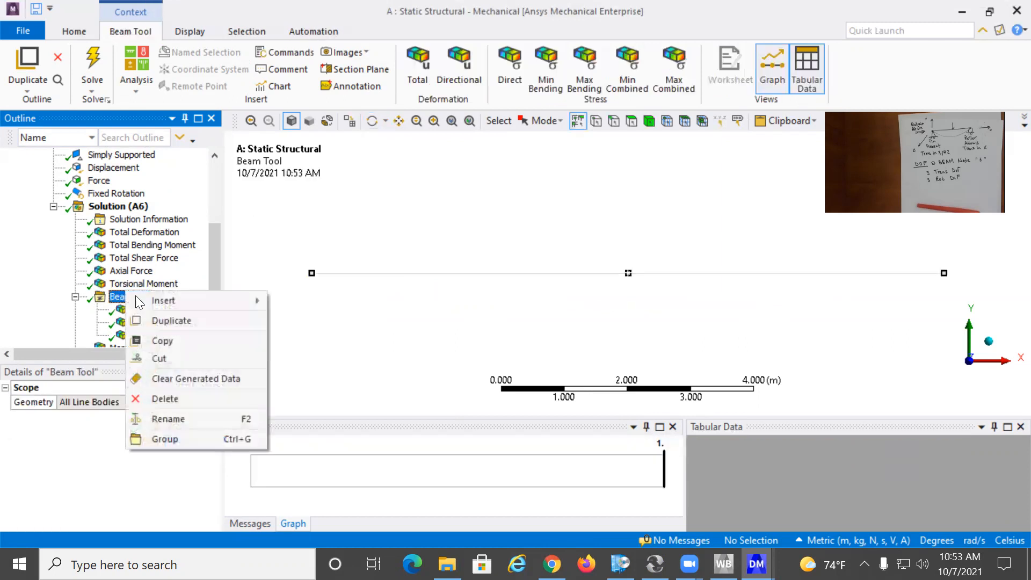
mouse_move(179, 296)
mouse_move(303, 301)
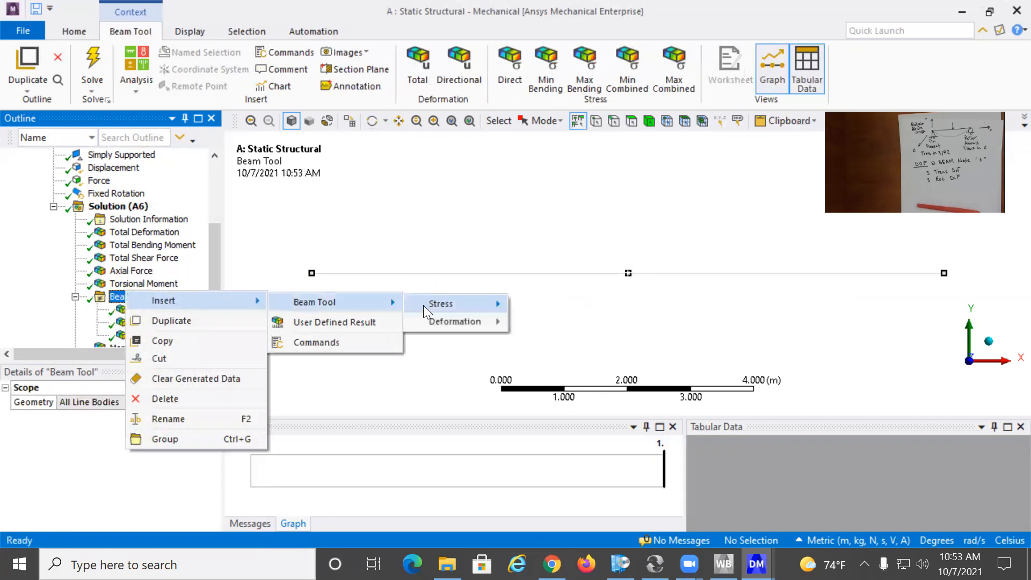
mouse_move(465, 308)
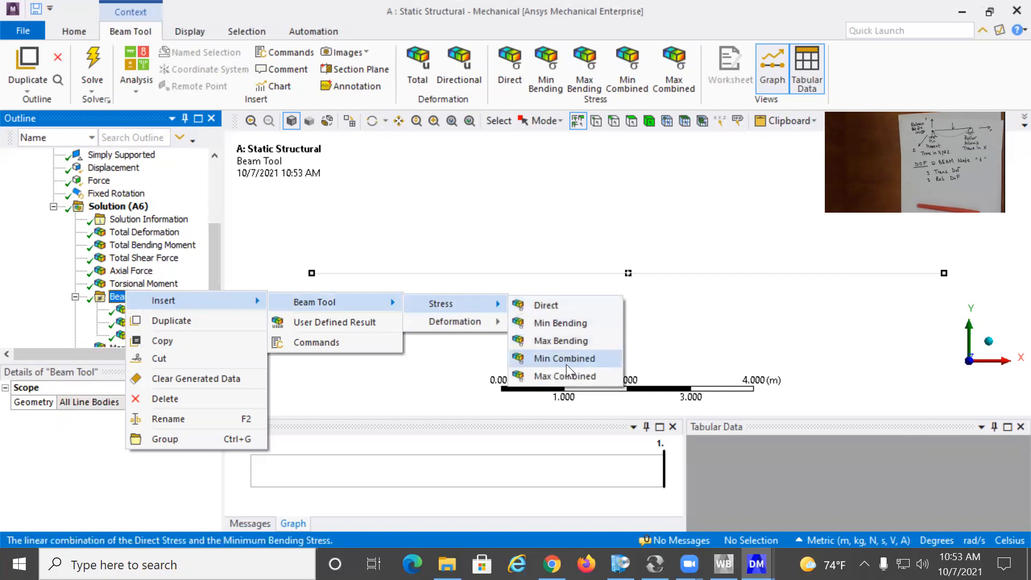
click(557, 341)
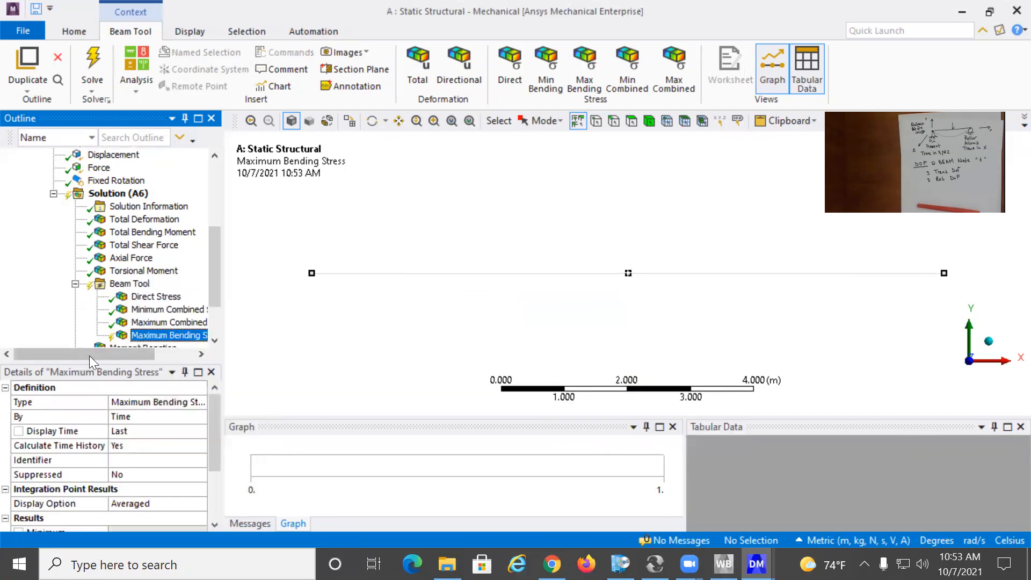
click(102, 63)
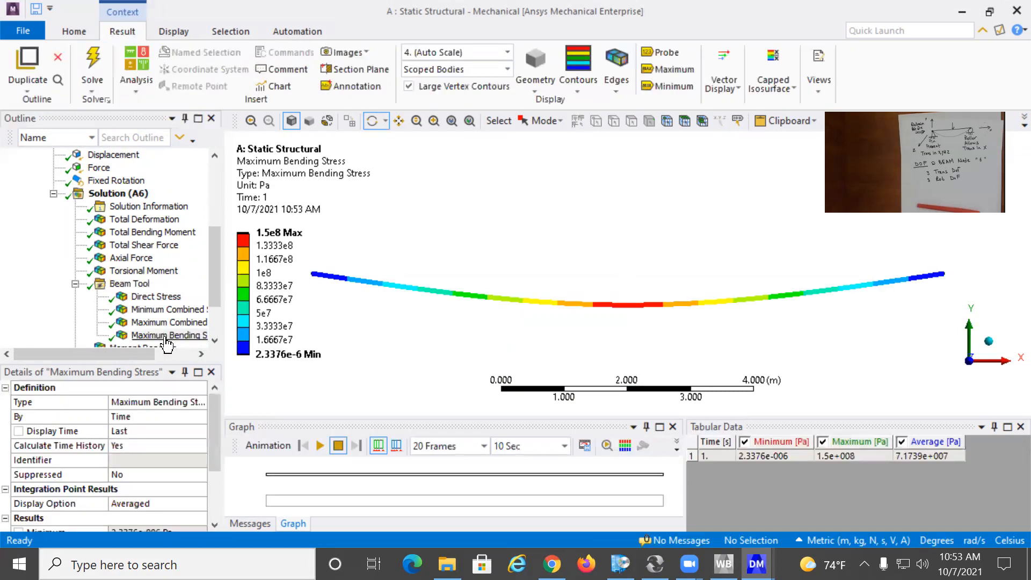
Compare the Maximum Bending Stress and Maximum Combined Stress contours under the Beam Tool
click(167, 336)
click(167, 324)
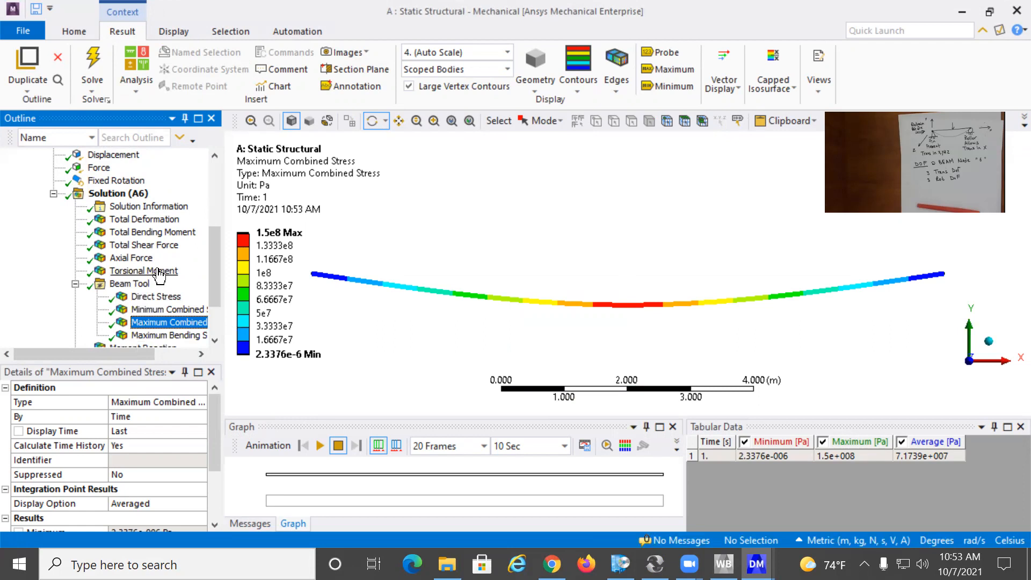
Insert a Path construction geometry object under the model
scroll(159, 276, up, 4)
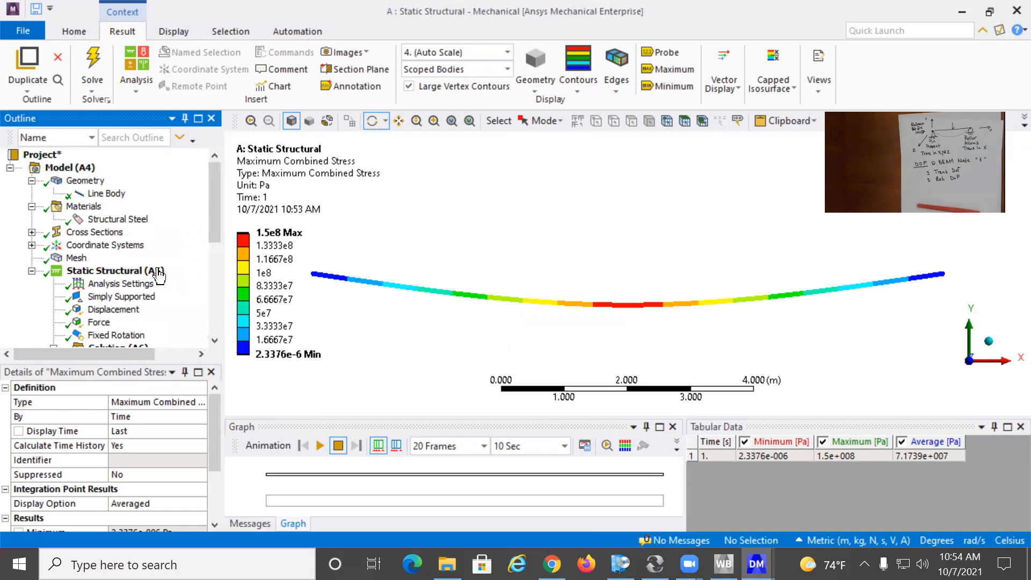
click(69, 170)
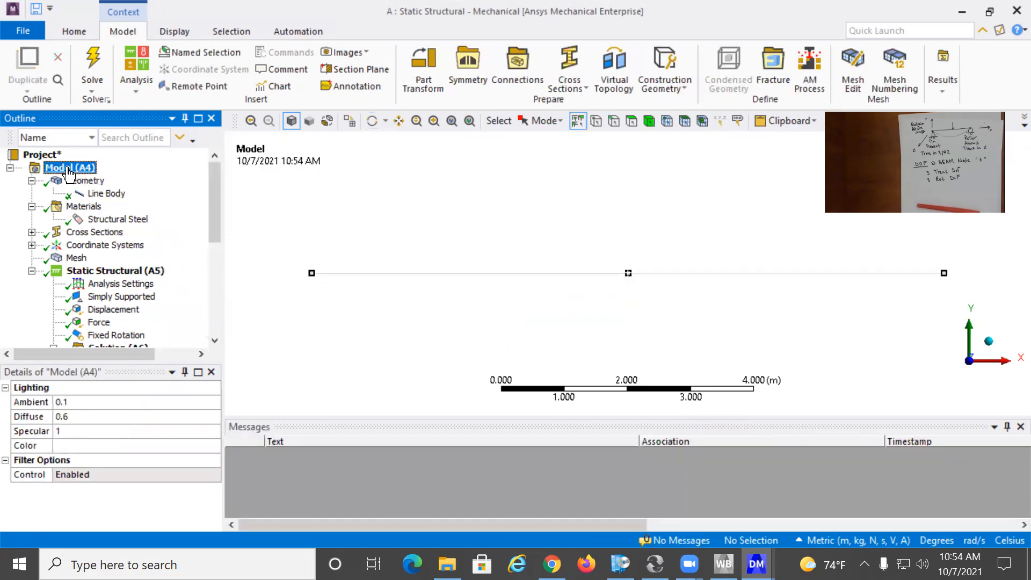
right_click(66, 169)
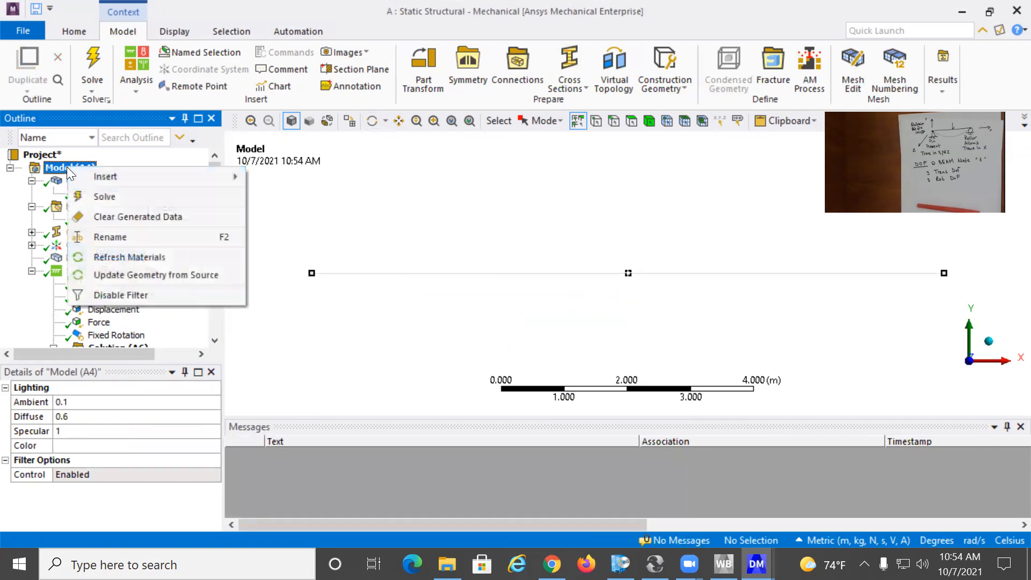
mouse_move(101, 176)
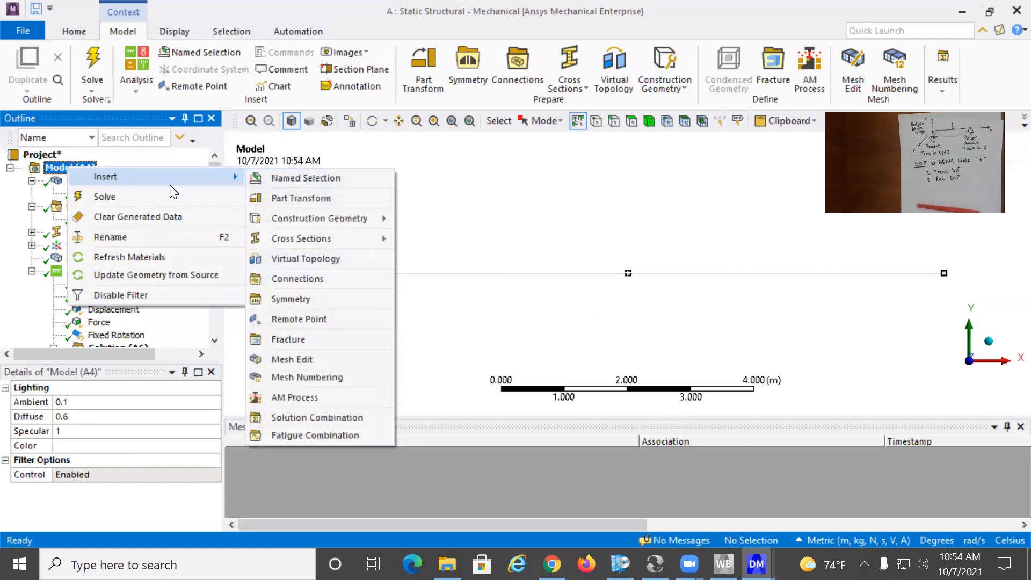
mouse_move(315, 220)
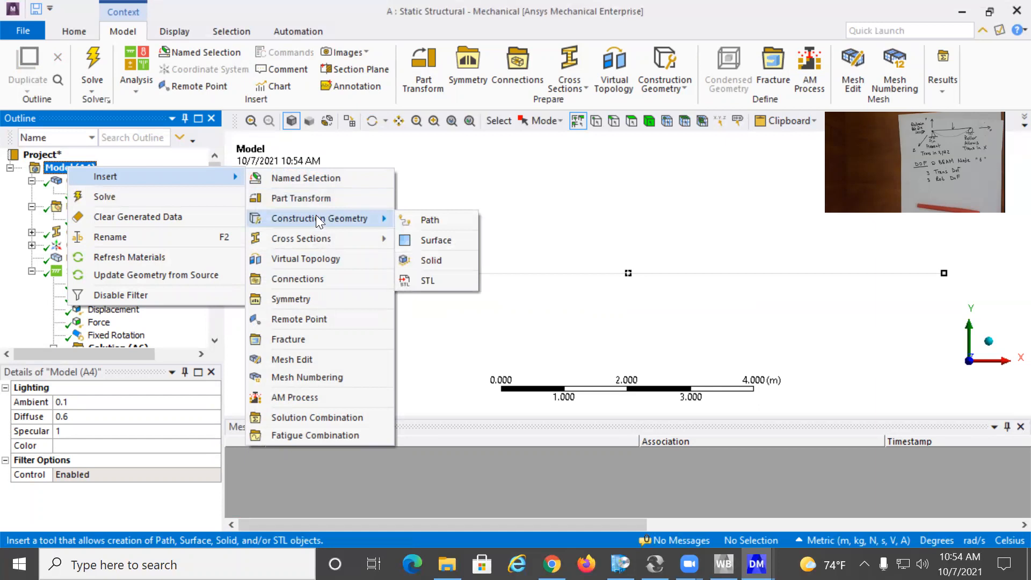
click(423, 219)
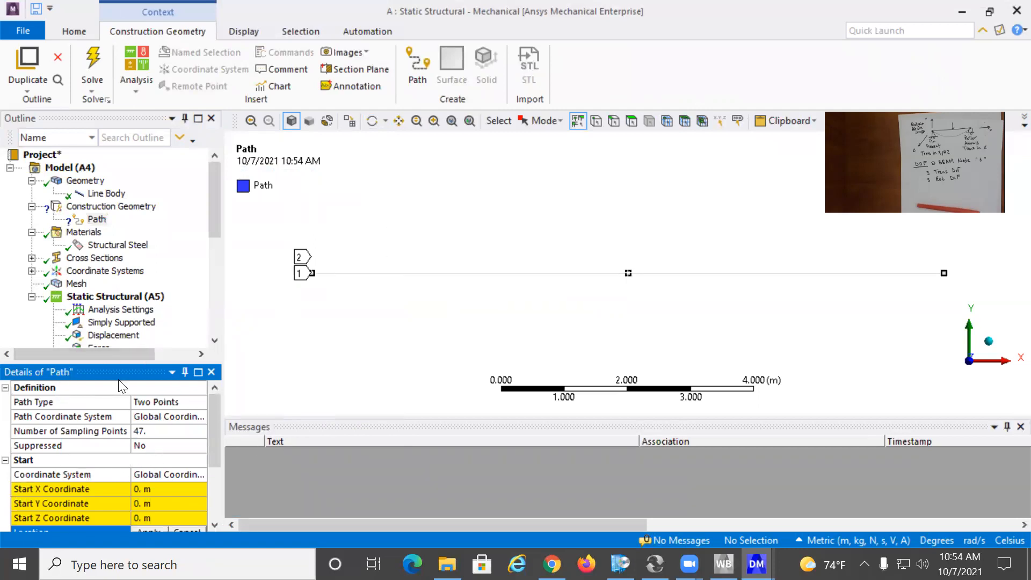
Set the path type to Edge and scope the path to both edges along the full beam
click(172, 398)
click(197, 402)
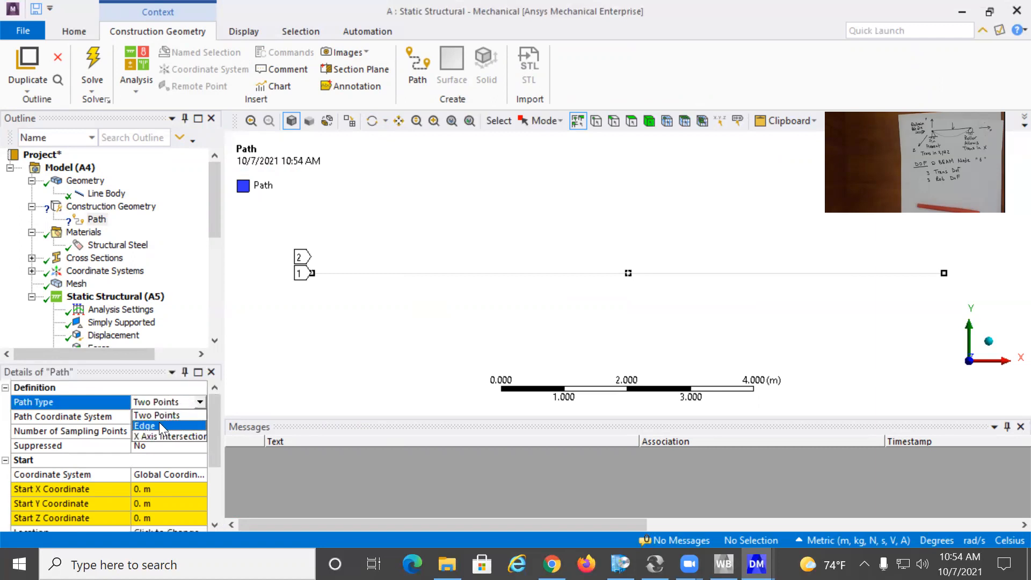
click(158, 425)
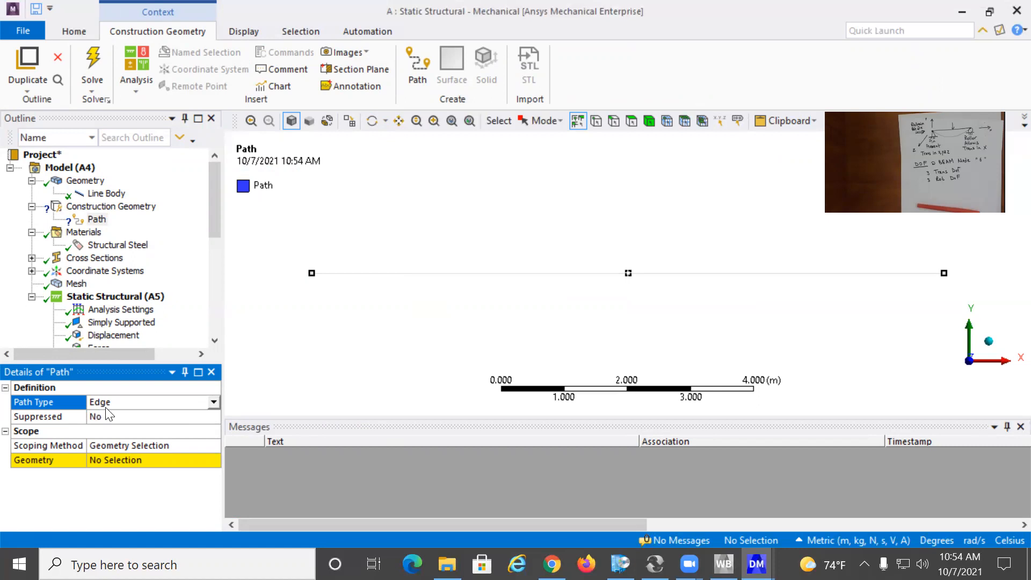
click(381, 282)
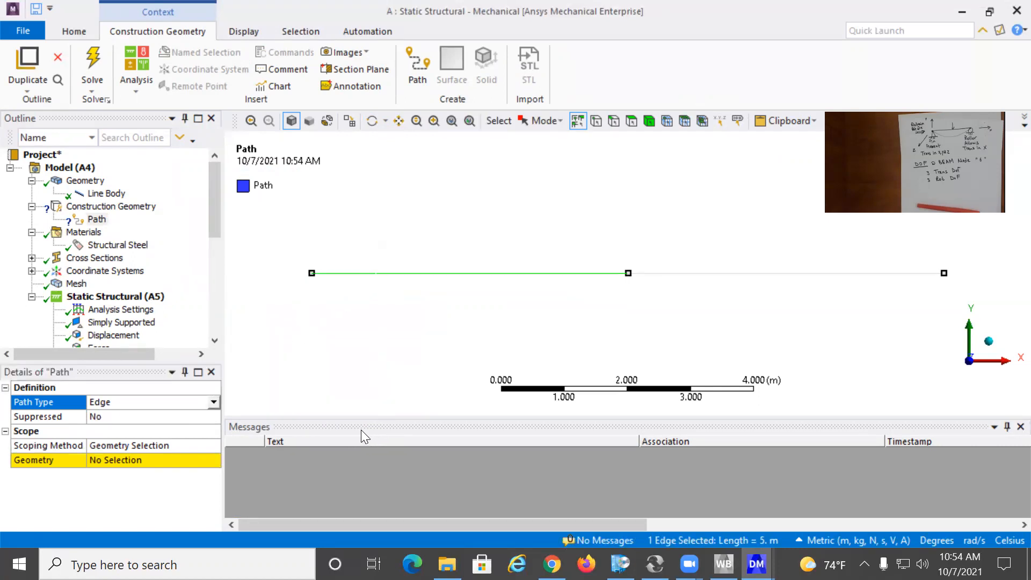
ctrl+click(706, 274)
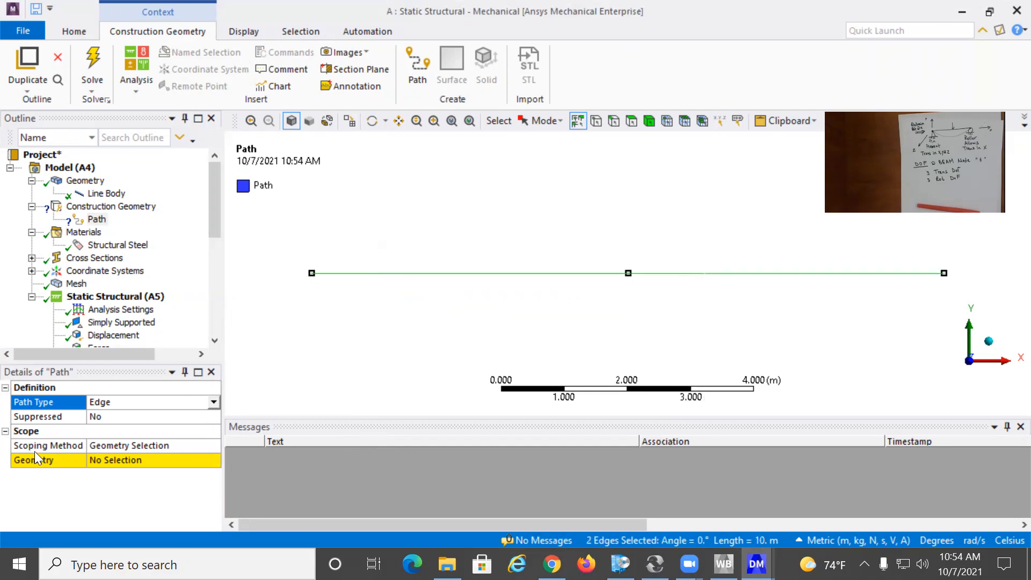
click(114, 459)
click(114, 460)
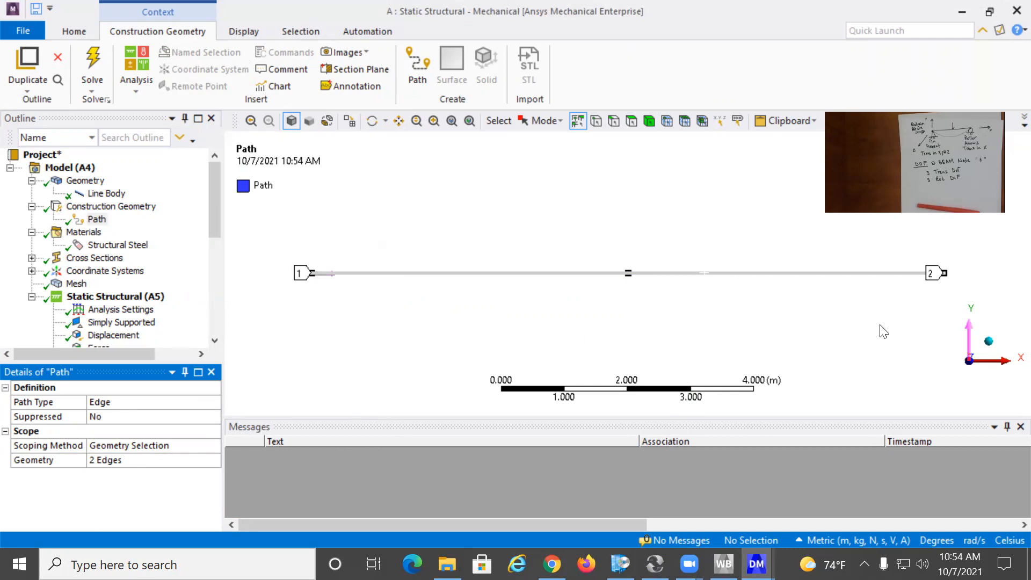
Add a Total Shear-Moment Diagram beam result to the solution
scroll(119, 322, down, 3)
scroll(117, 317, down, 3)
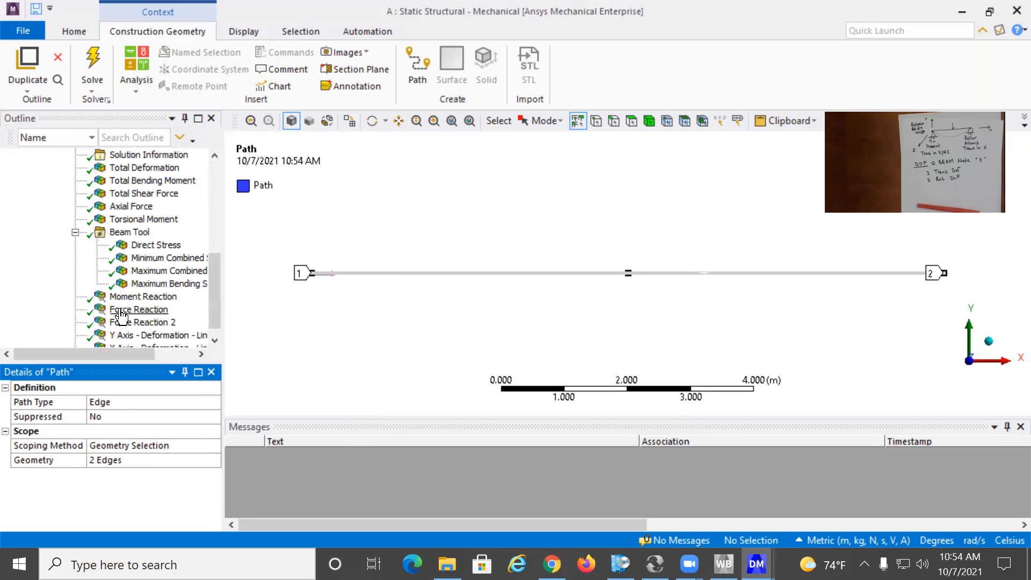
scroll(116, 288, up, 4)
click(119, 284)
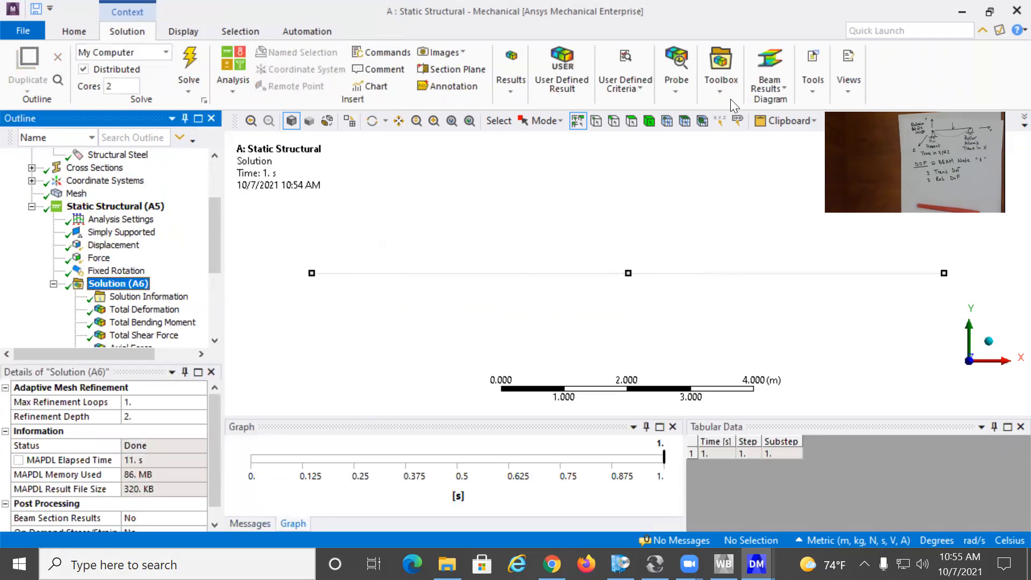
click(778, 90)
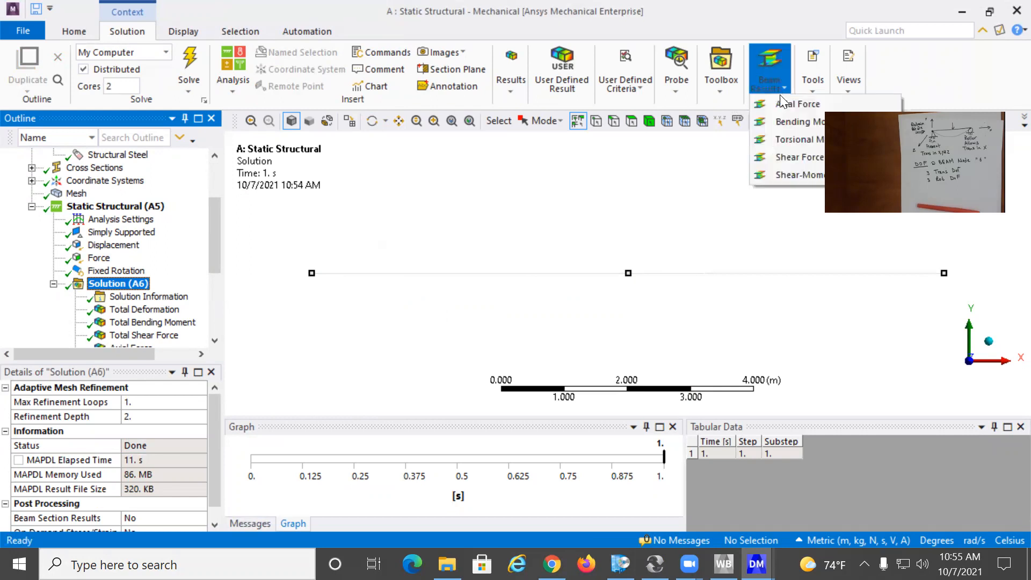
click(785, 177)
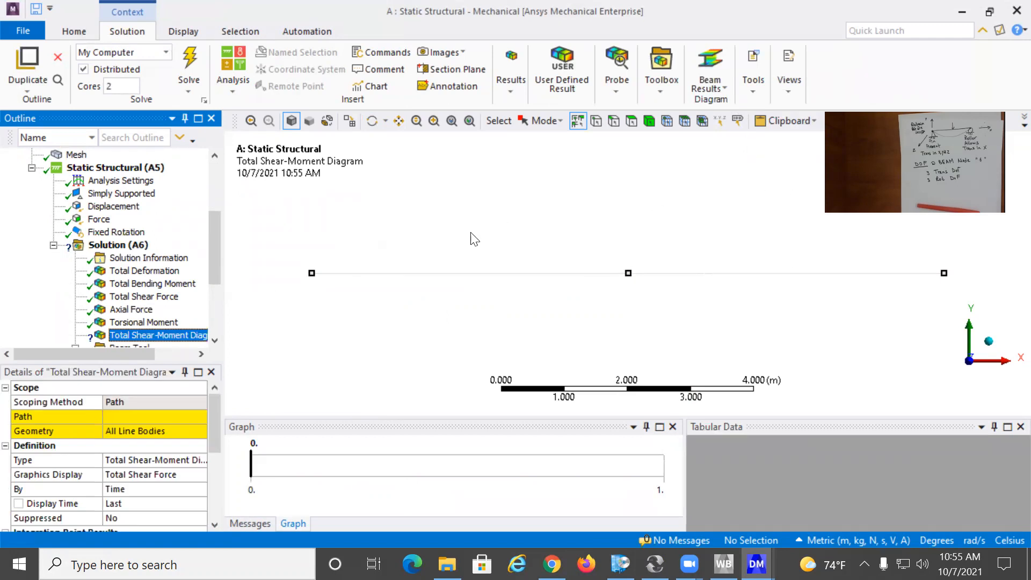
Assign the beam path to the Total Shear-Moment Diagram and solve it
click(158, 417)
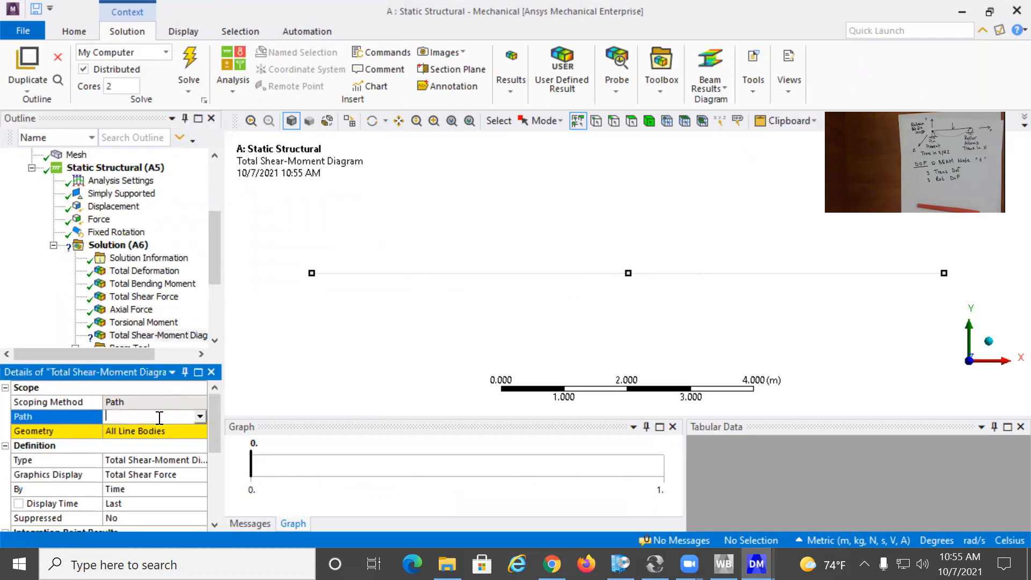
click(199, 417)
click(134, 430)
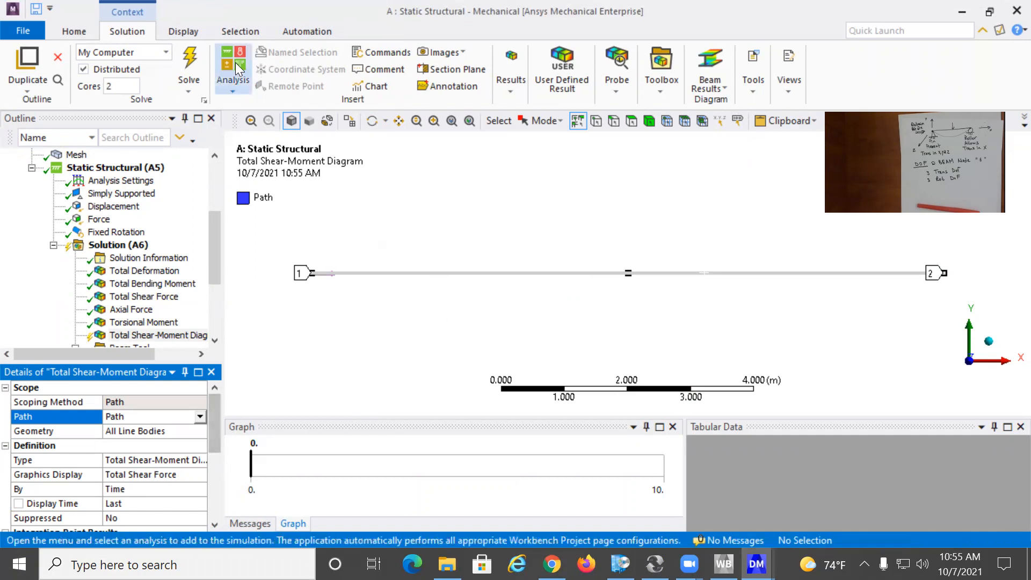
click(202, 66)
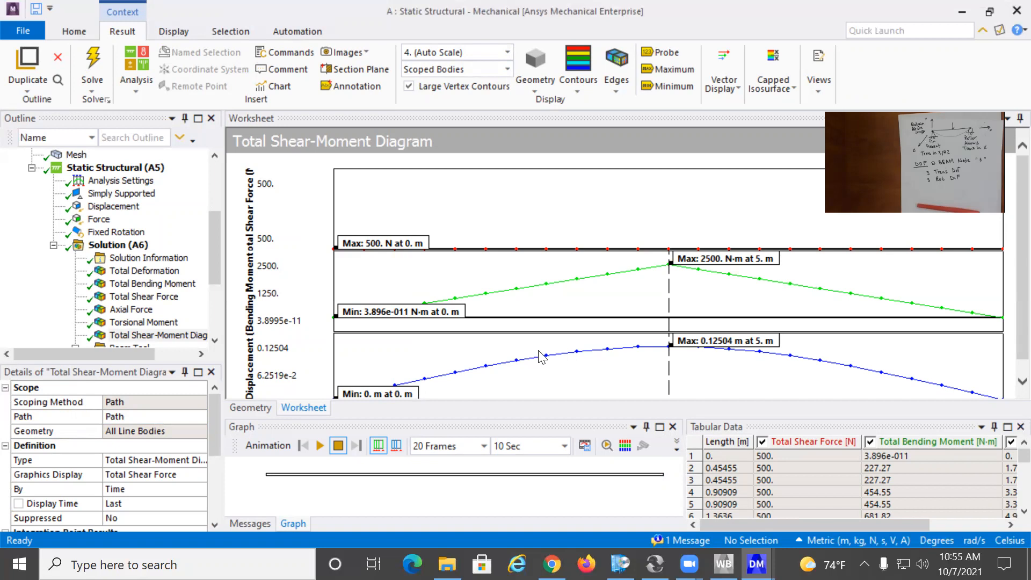
Duplicate the Total Shear-Moment Diagram without its results
click(168, 338)
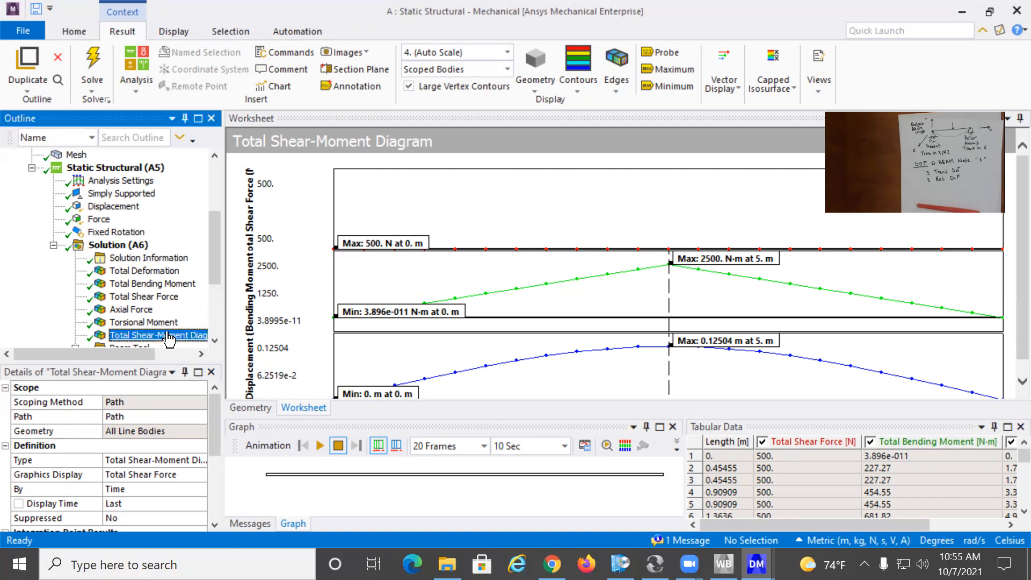
right_click(168, 339)
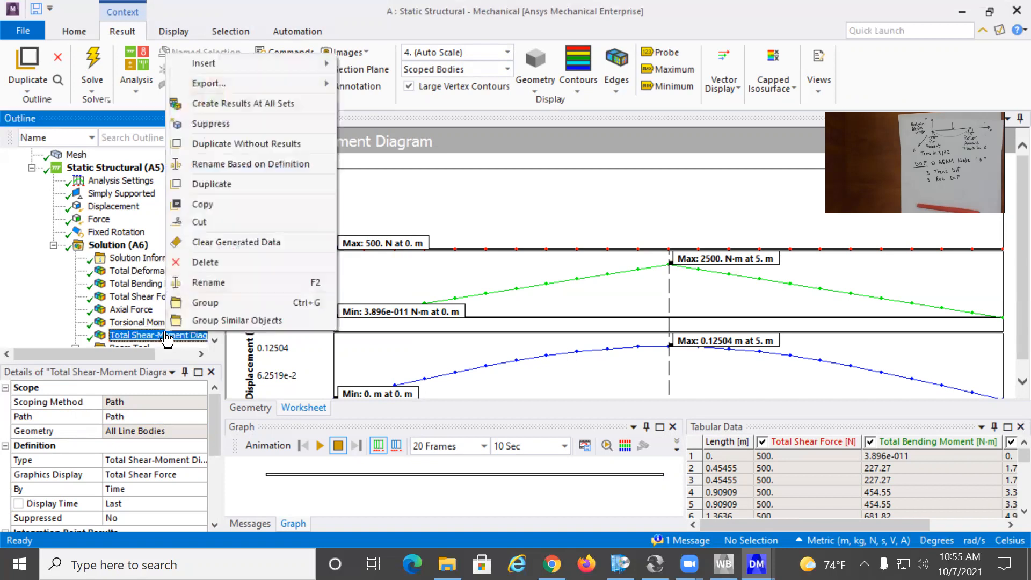
click(206, 144)
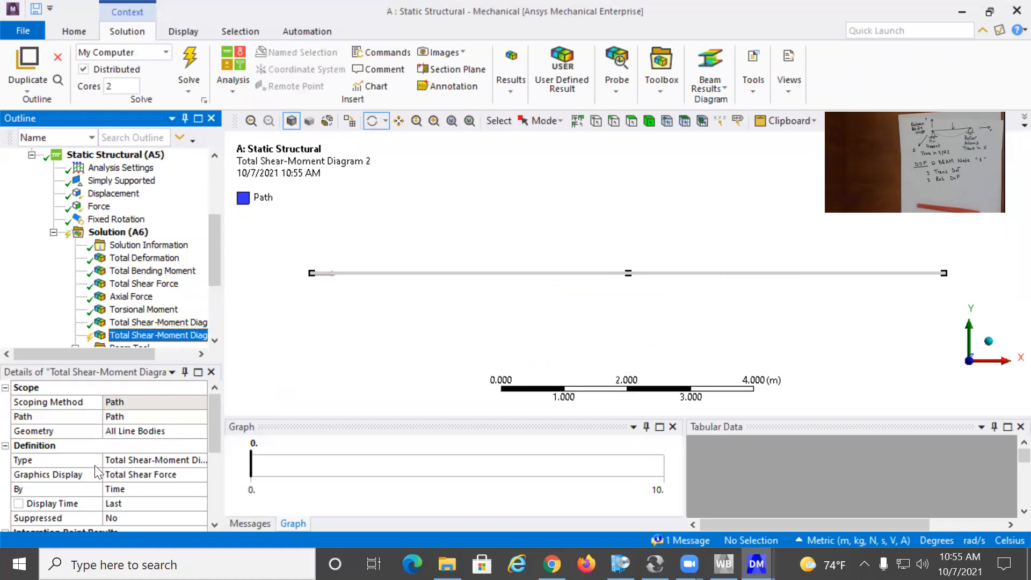
Set the duplicated diagram's type to Directional Shear-Moment Diagram (VY-MZ-UY) and solve it
click(145, 460)
click(199, 459)
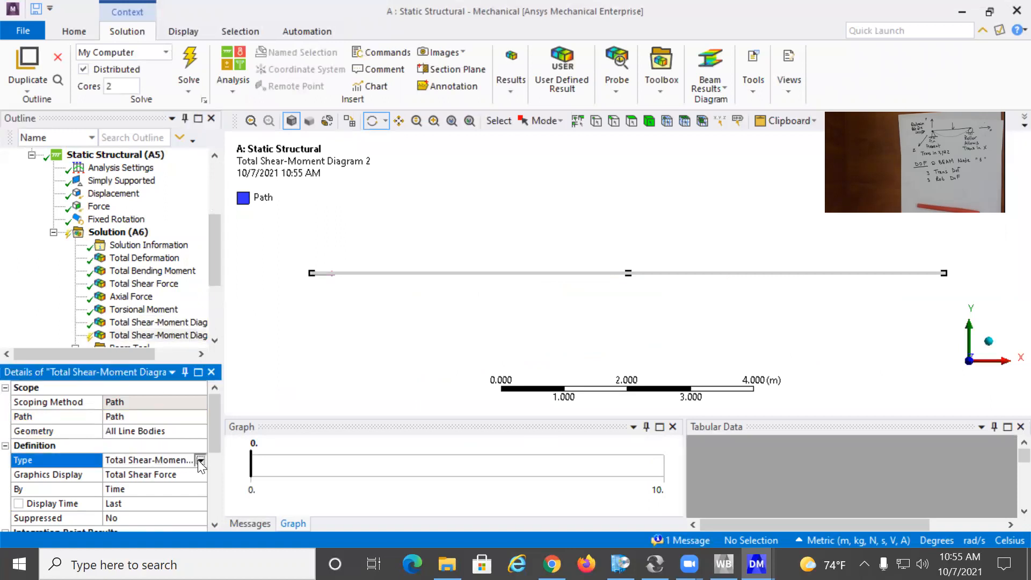
click(225, 473)
drag(222, 439, 392, 438)
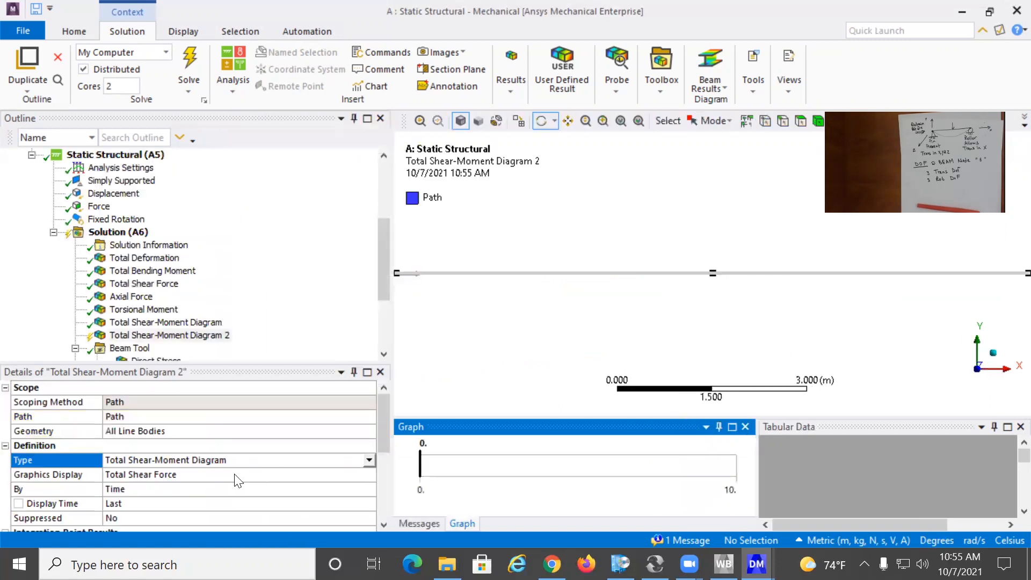
click(368, 460)
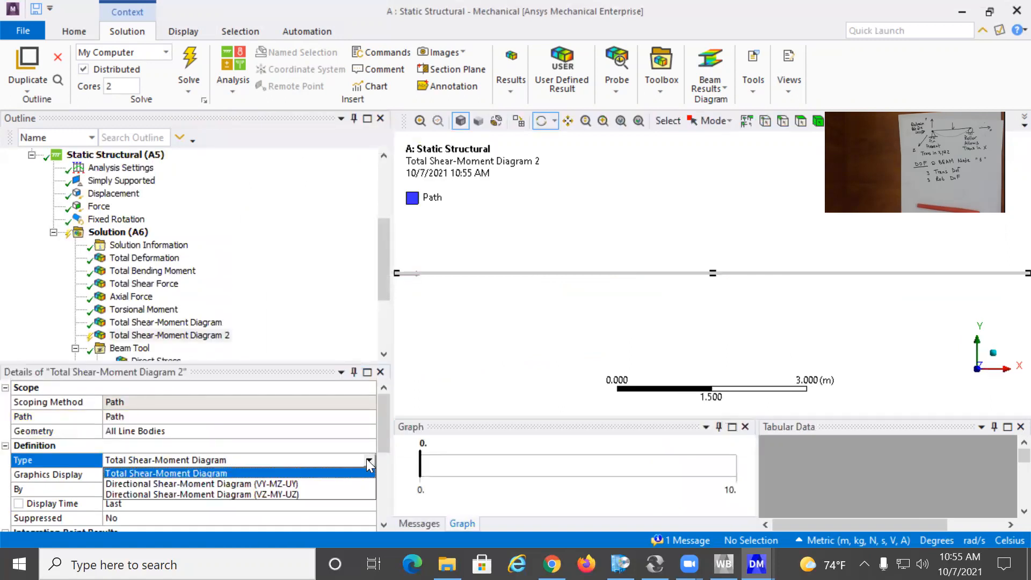
click(280, 483)
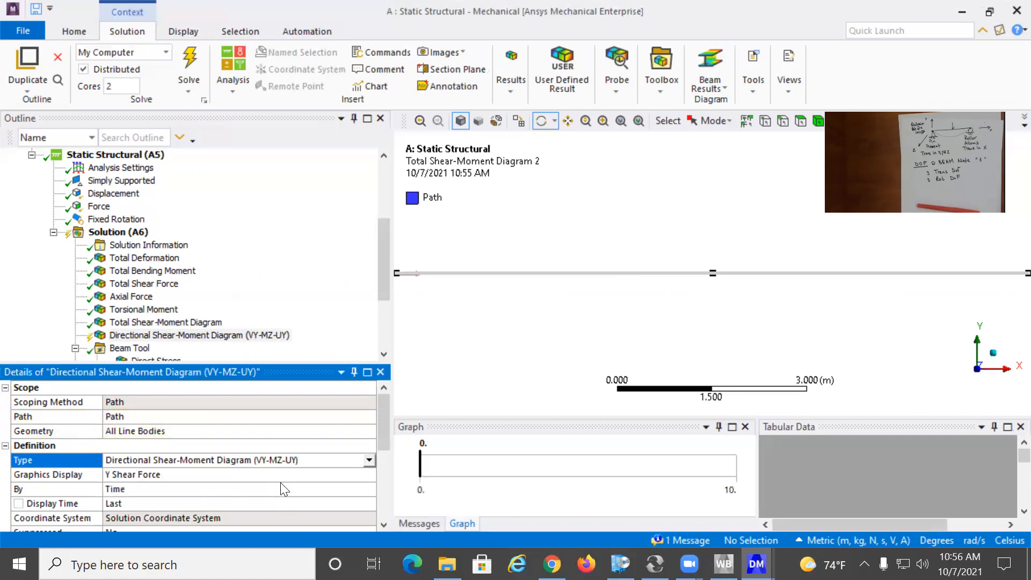
click(191, 56)
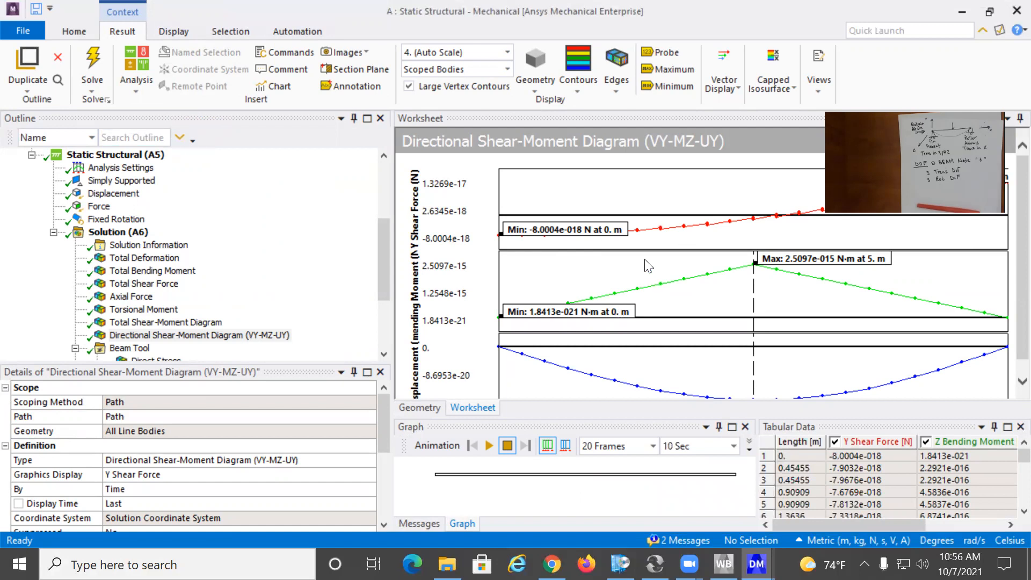
Rename the VY-MZ-UY directional diagram based on its definition and duplicate it without results
right_click(191, 337)
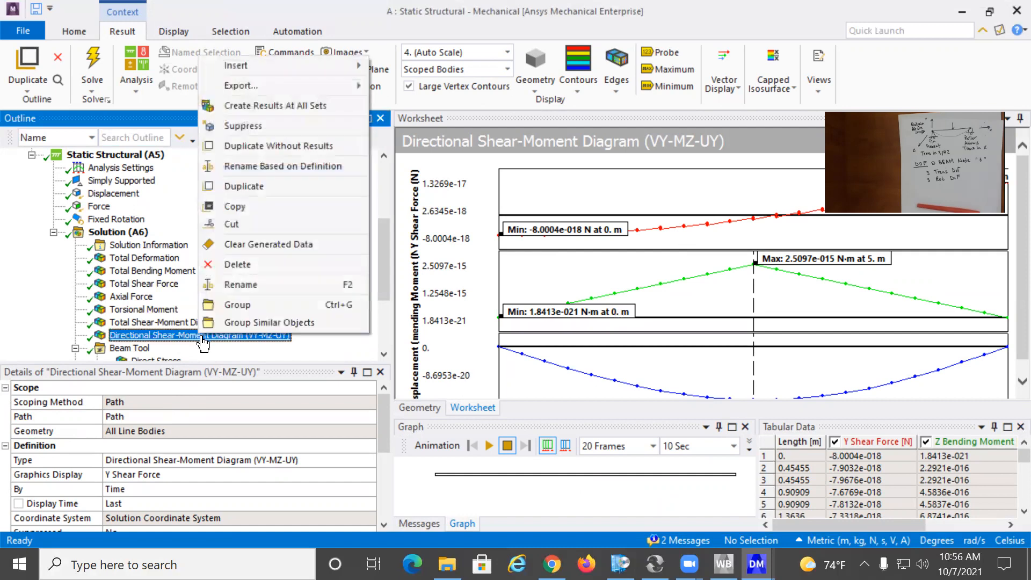
click(229, 167)
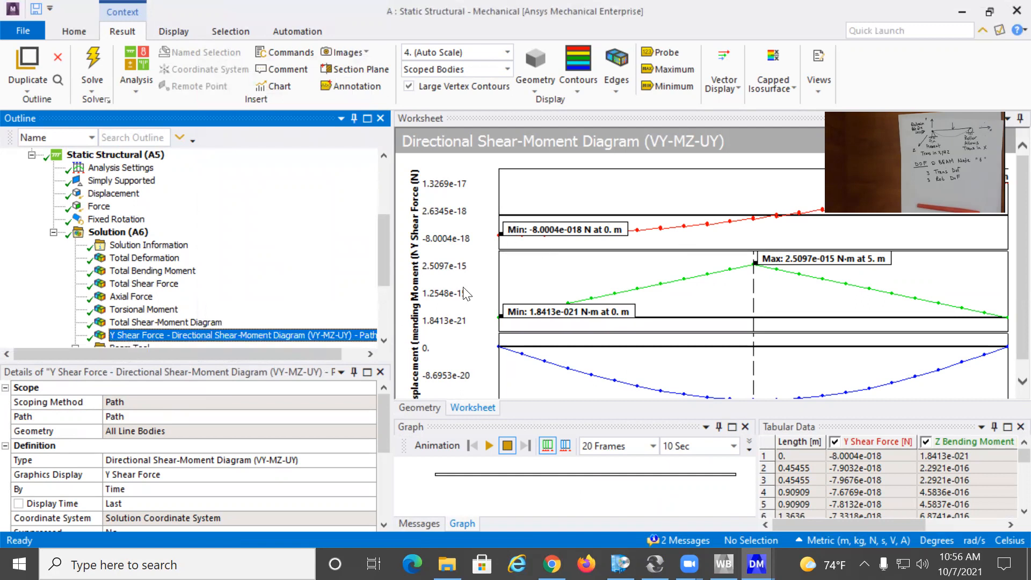
right_click(288, 333)
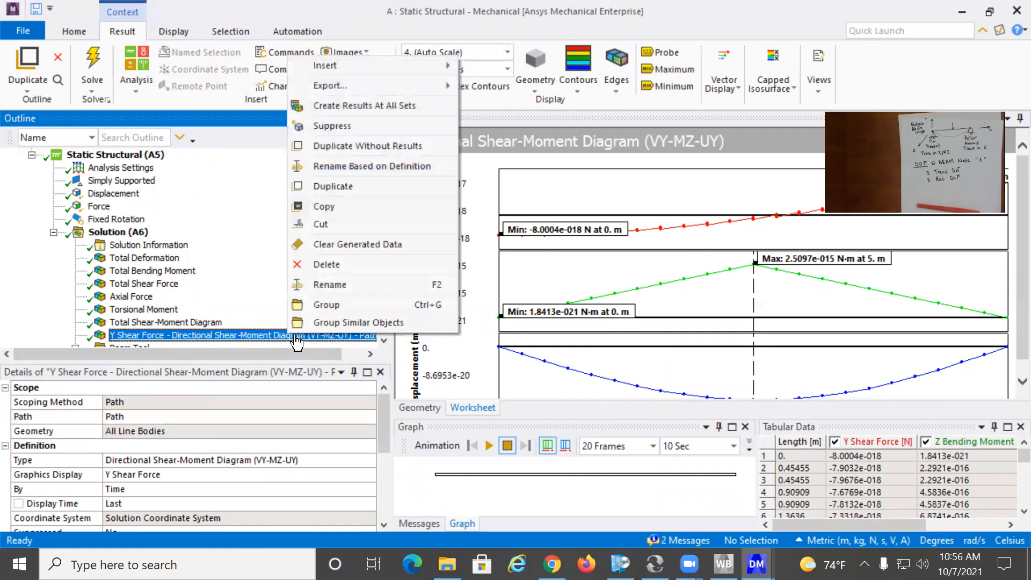
click(336, 146)
Set the new duplicate's type to Directional Shear-Moment Diagram (VZ-MY-UZ) and solve it
click(231, 460)
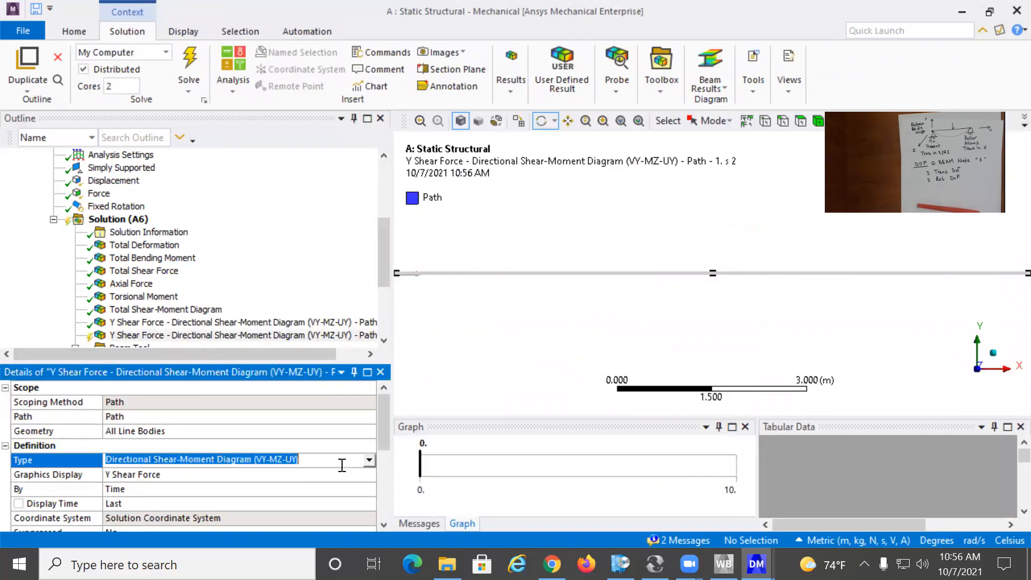
click(369, 460)
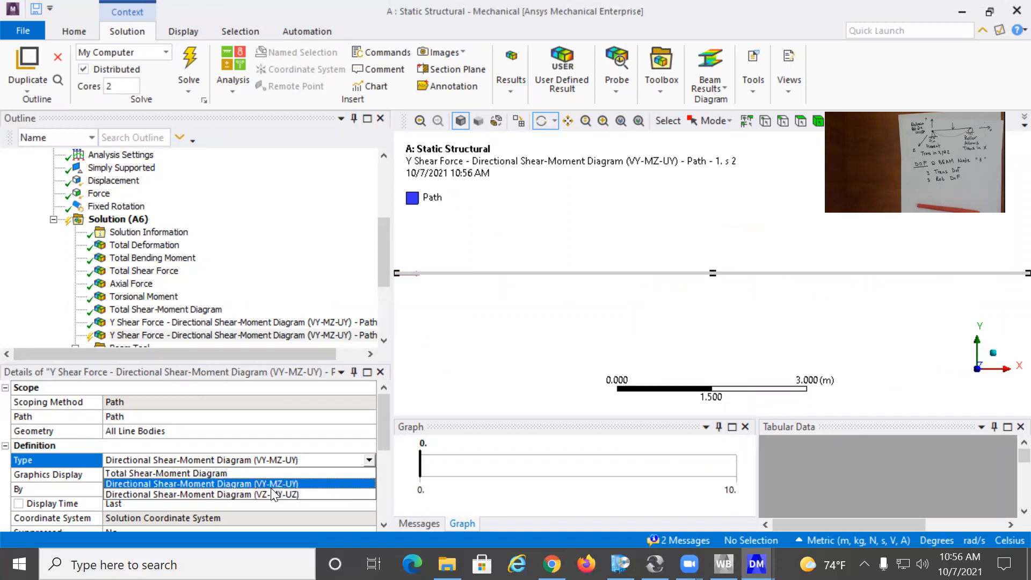
click(272, 494)
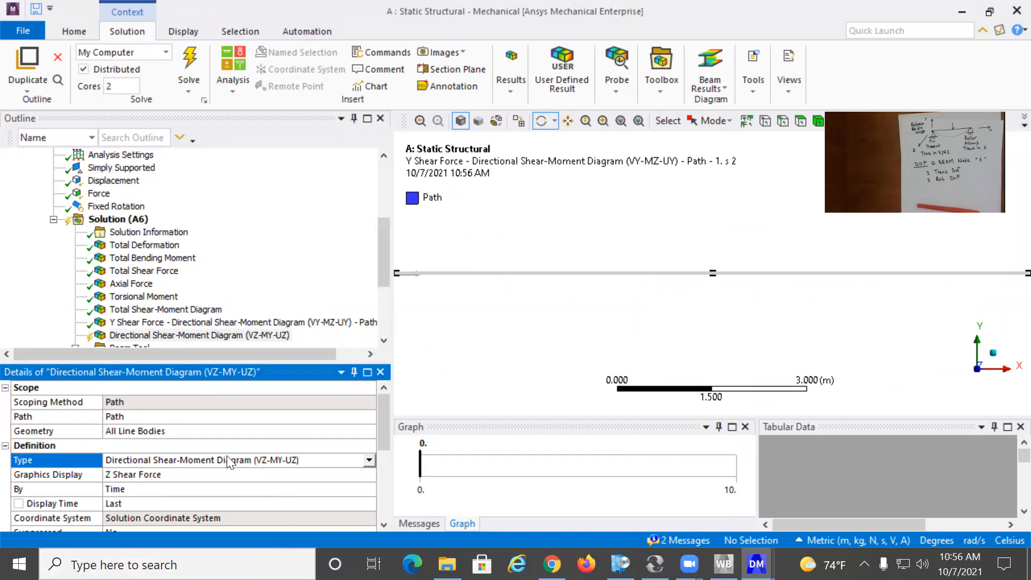
click(186, 54)
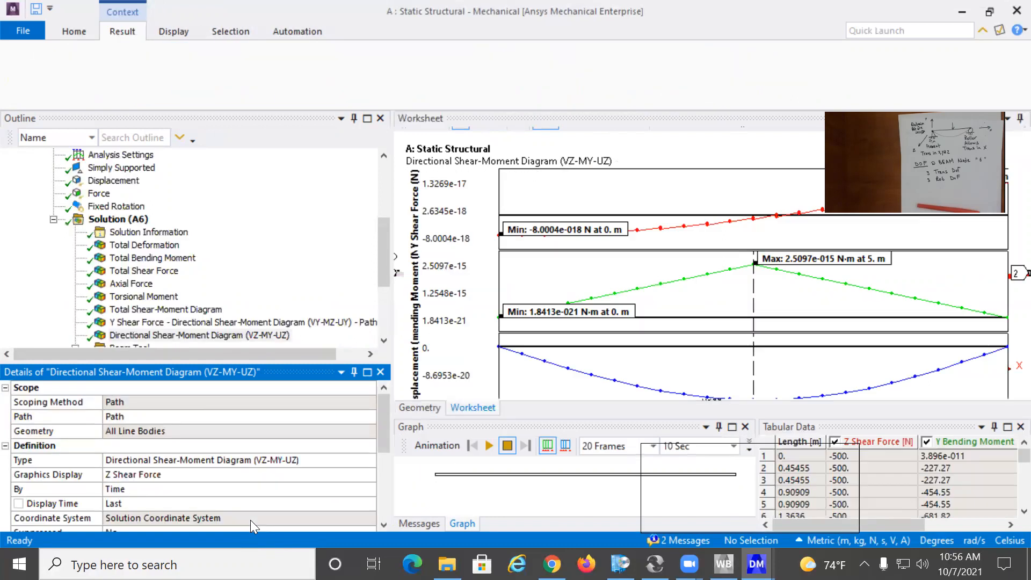